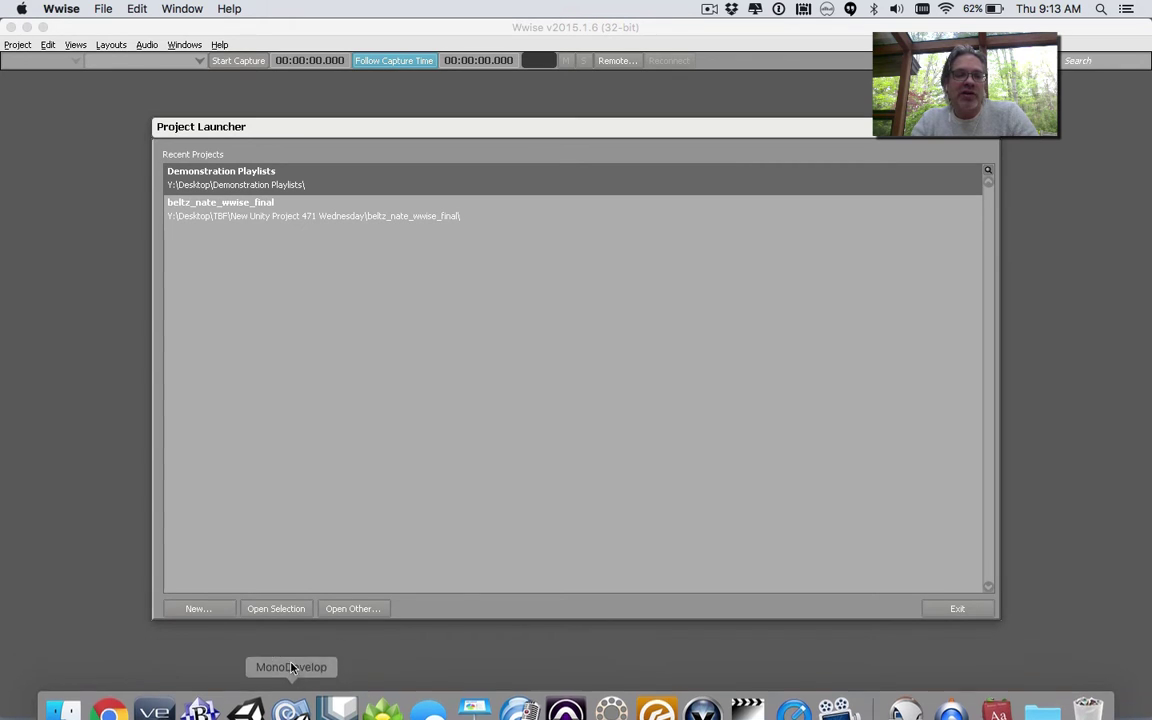
Step: Create a project named Demonstration Switches with no imported asset groups, and dismiss the License Manager
click(216, 610)
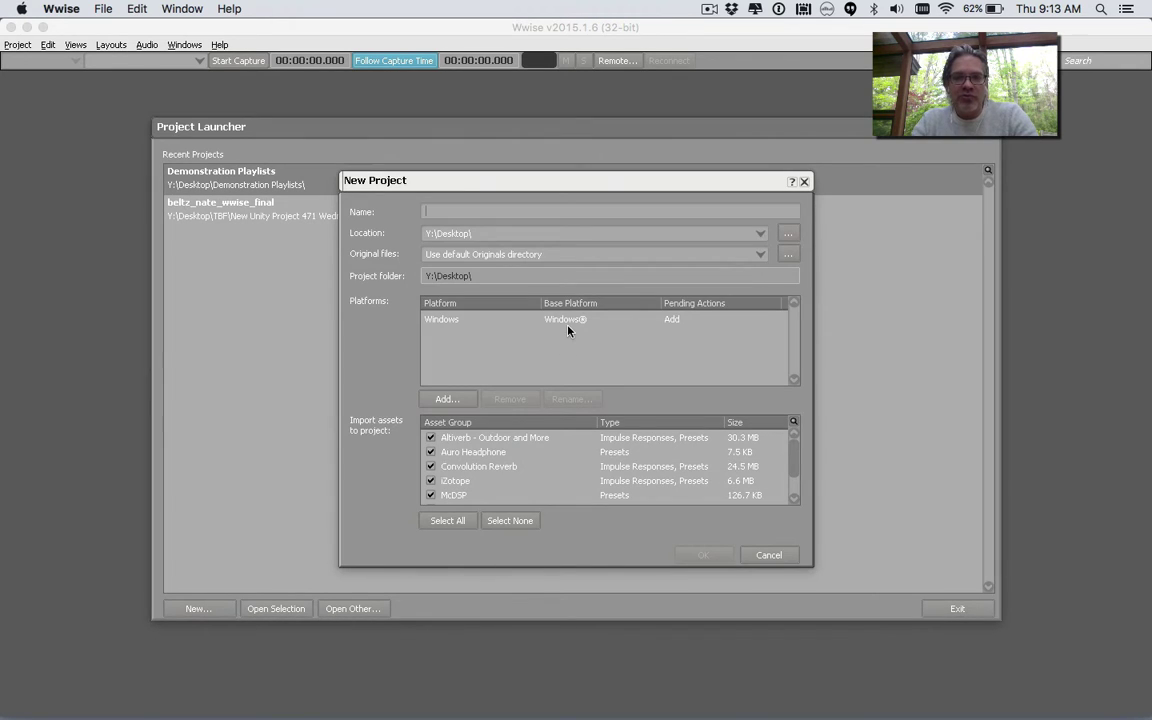
text(Demon)
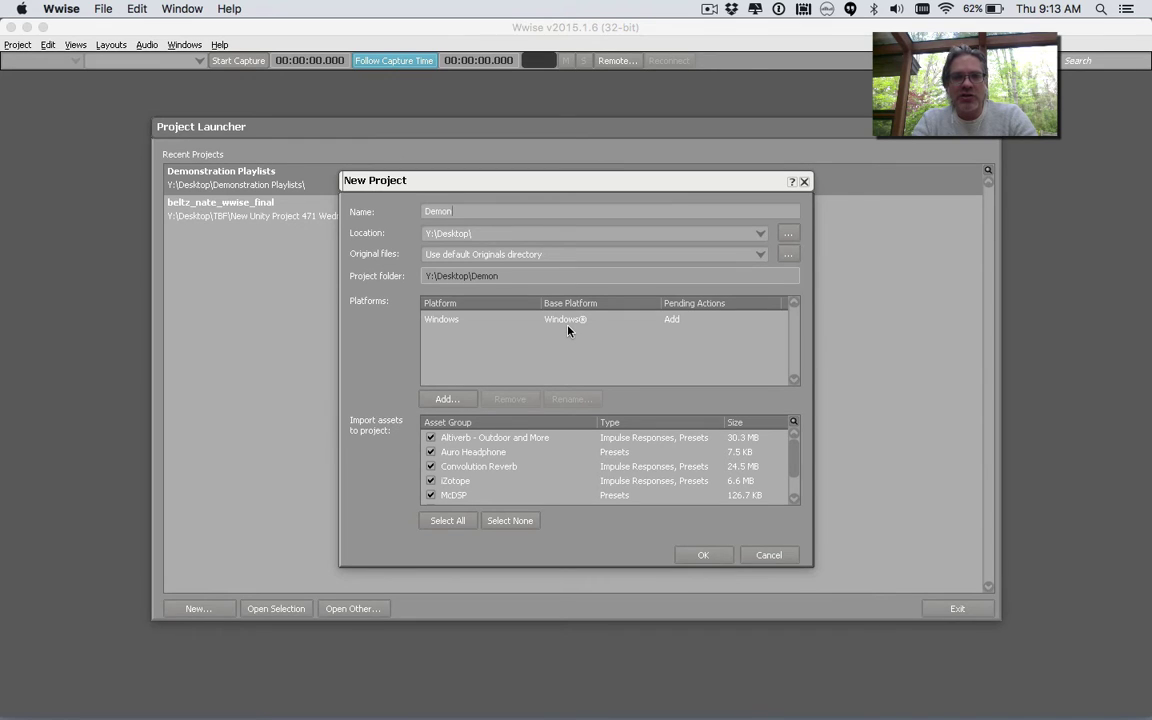
text(stration)
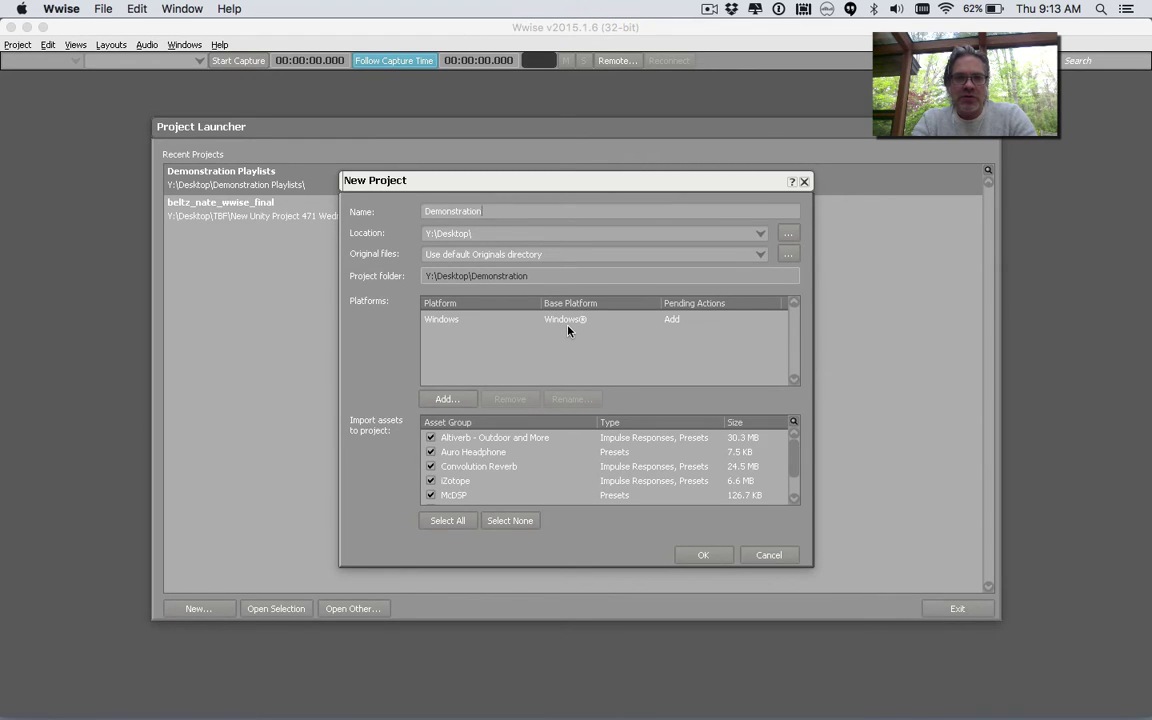
text( Swi)
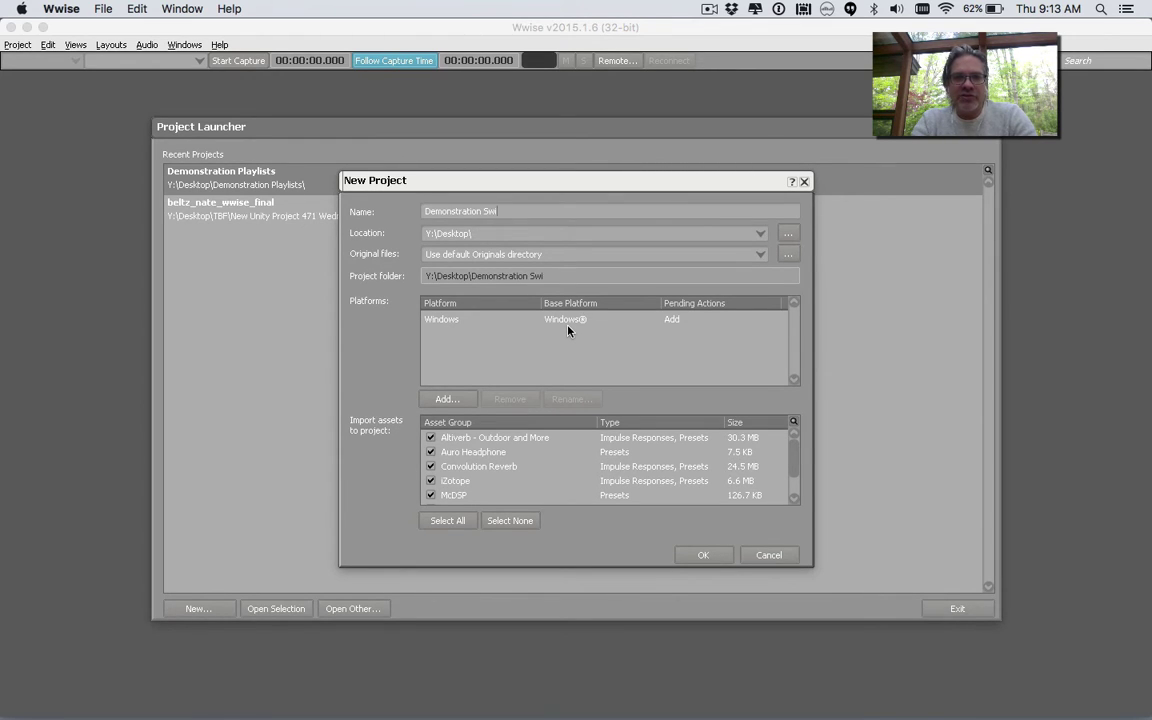
text(tches)
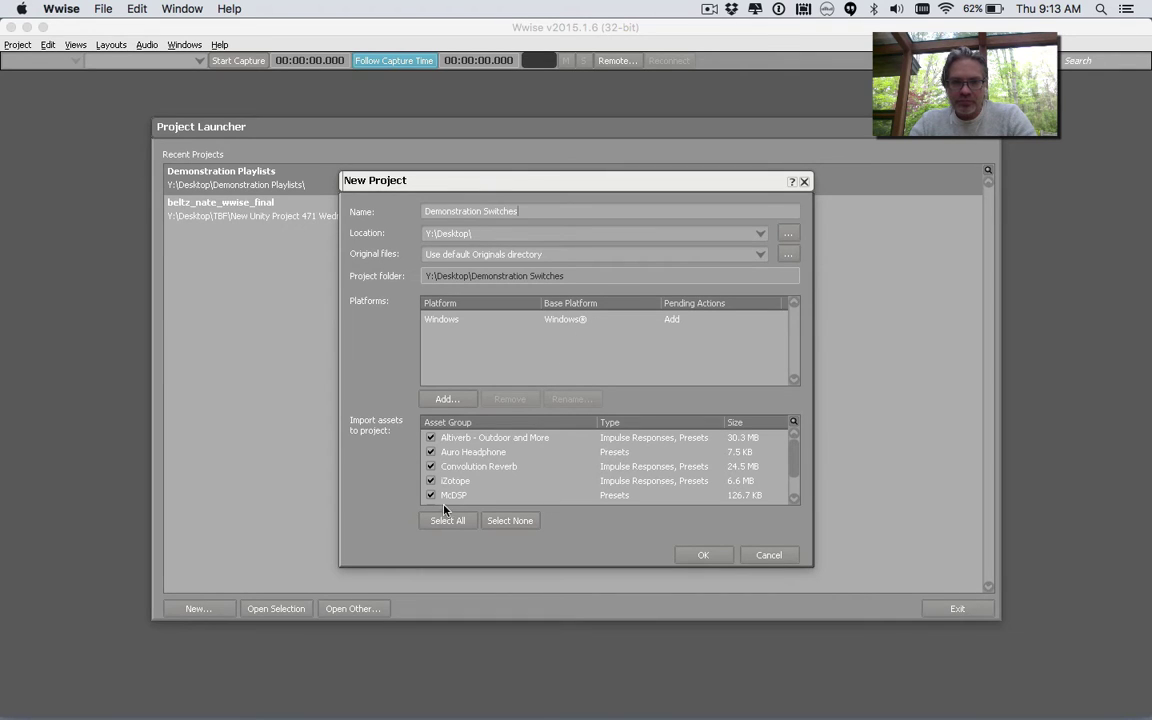
click(499, 523)
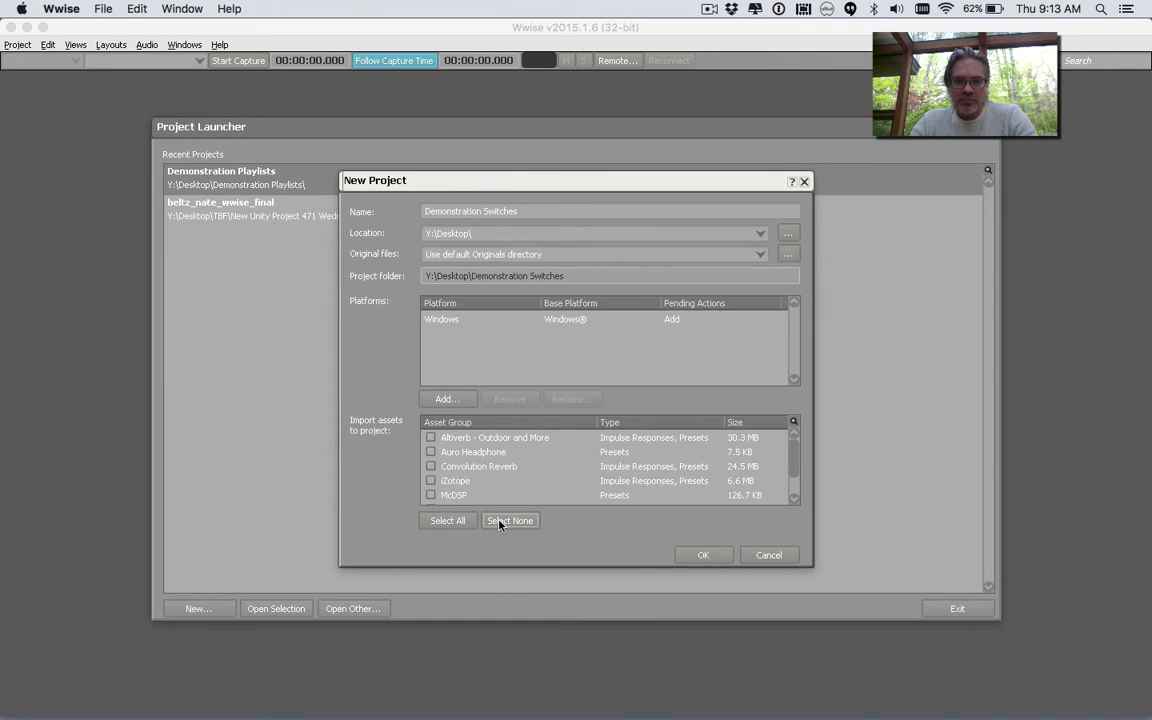
click(703, 557)
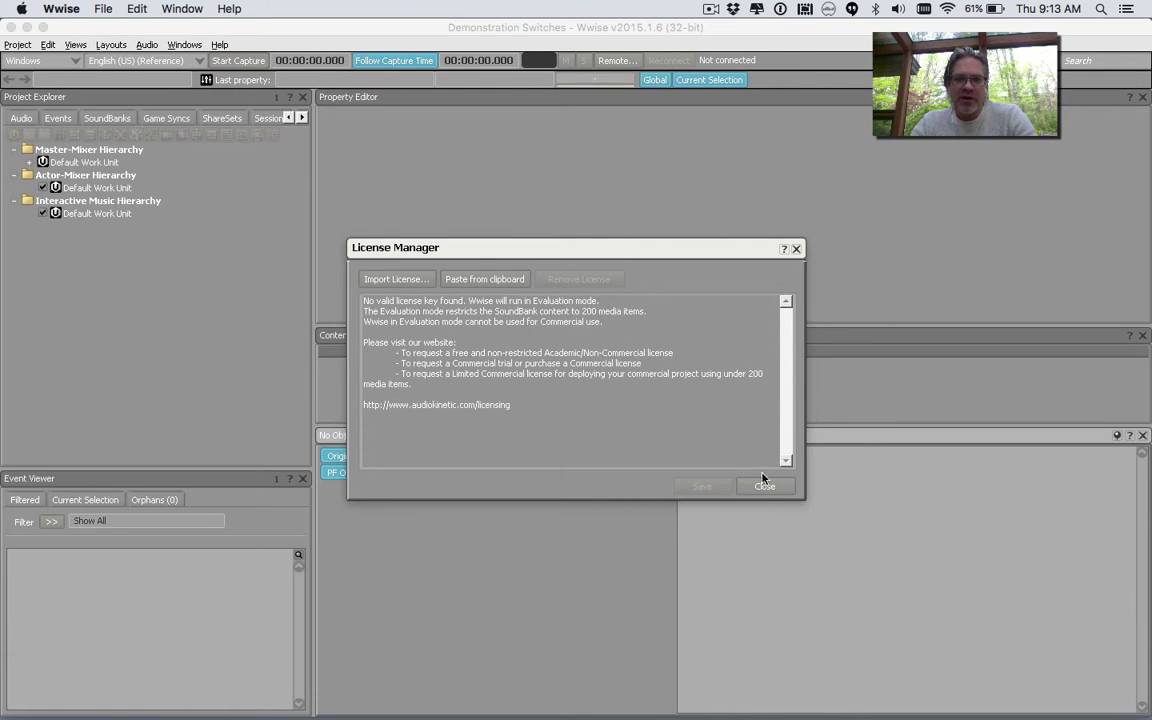
click(764, 485)
Step: Select the Default Work Unit of the Interactive Music Hierarchy and switch to the Interactive Music layout
click(76, 215)
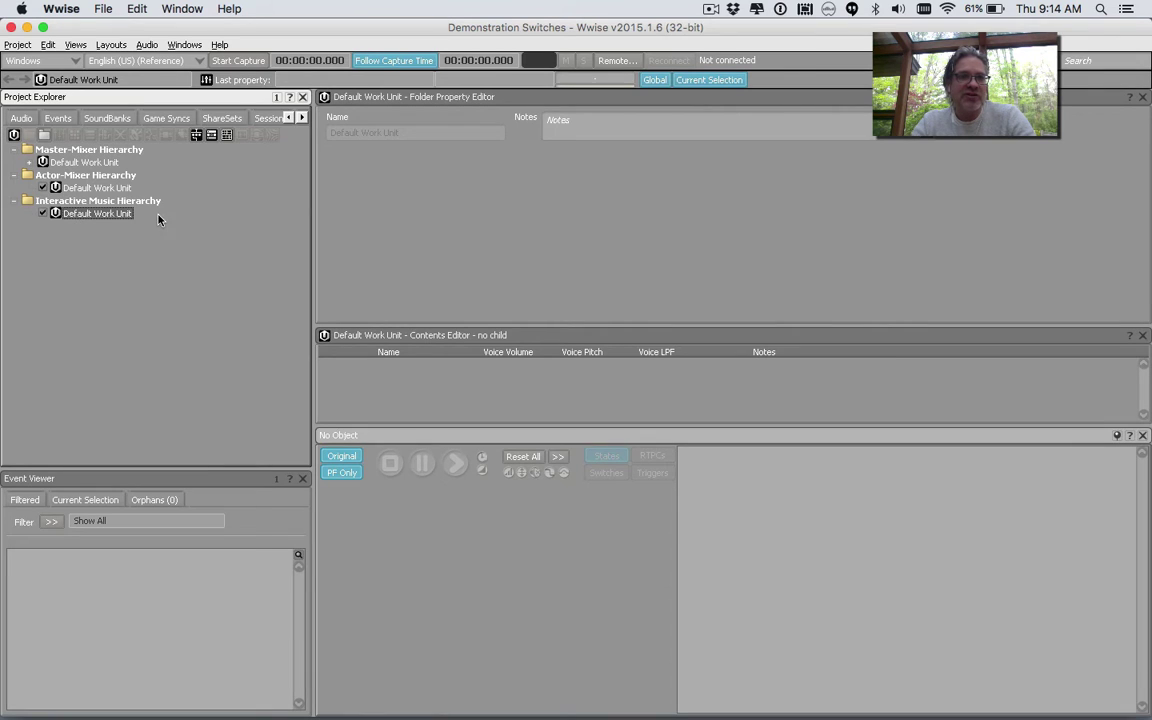
click(110, 45)
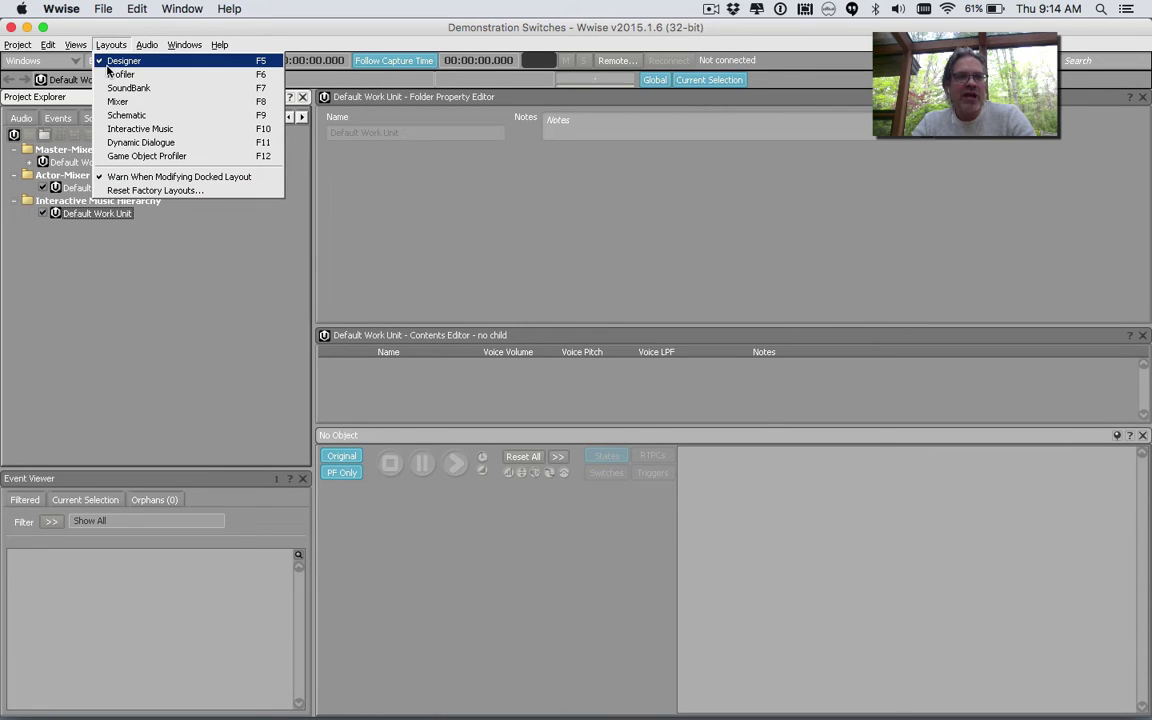
click(135, 129)
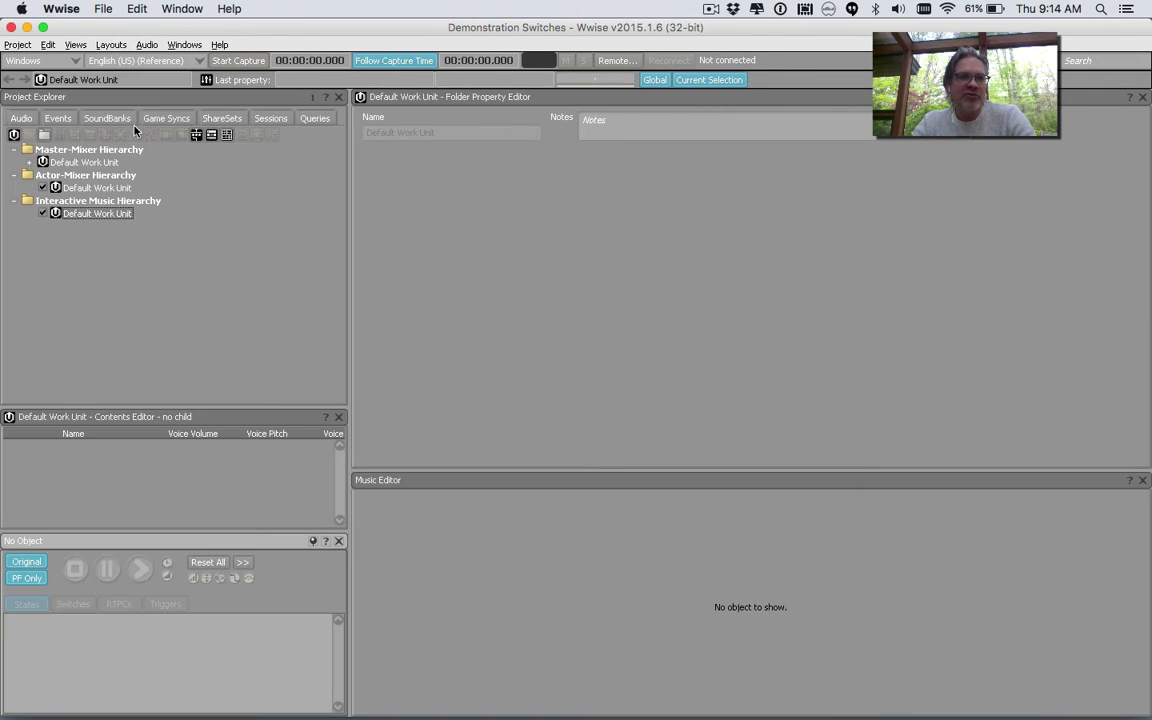
Step: Import mx_layer_1.wav from the Desktop folder in Finder into the Interactive Music Hierarchy's Default Work Unit
key(super+Tab)
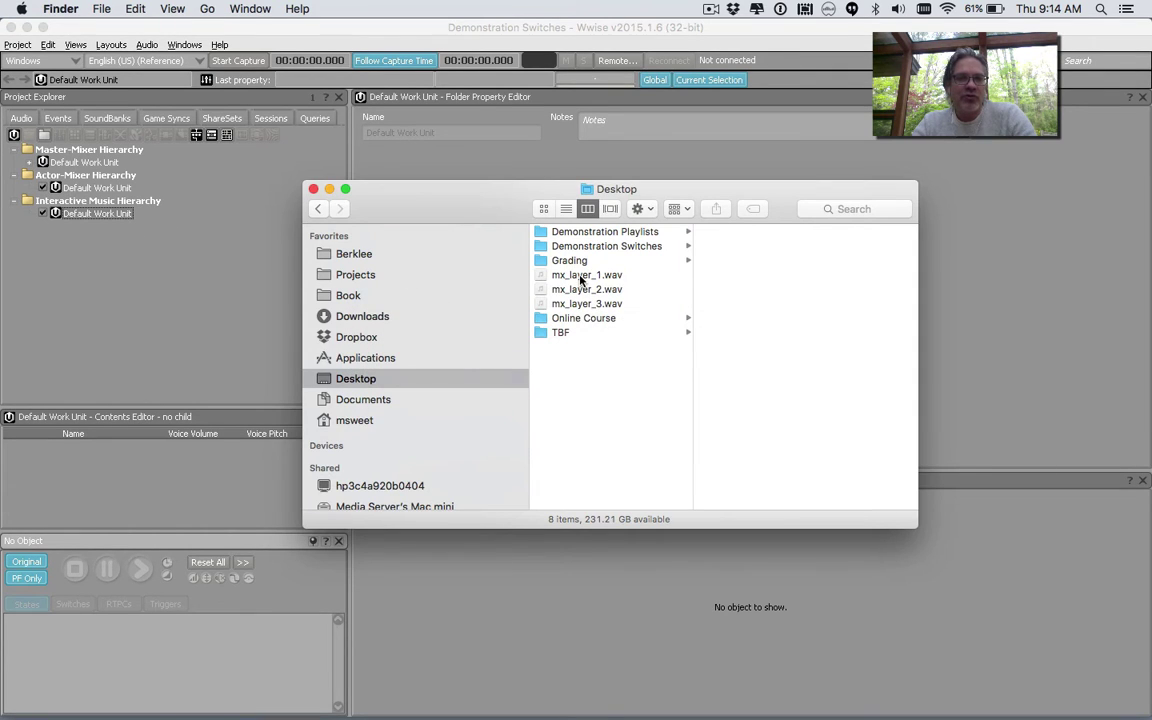
drag(580, 281, 97, 221)
click(785, 555)
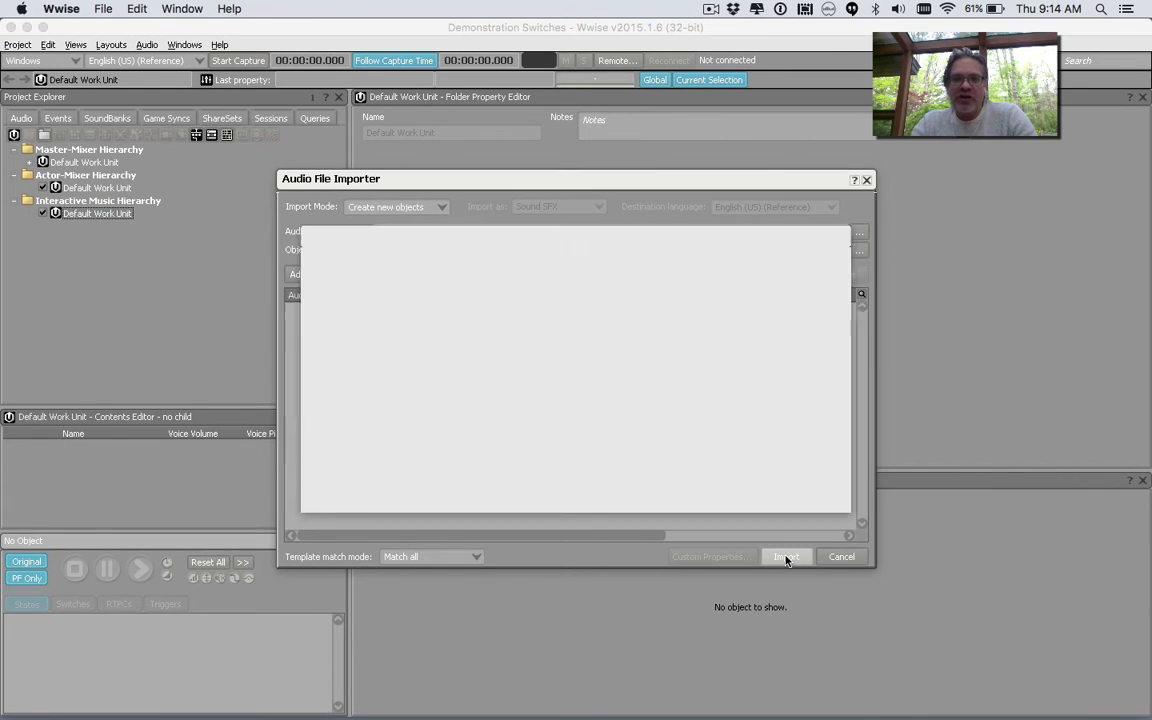
key(super+Tab)
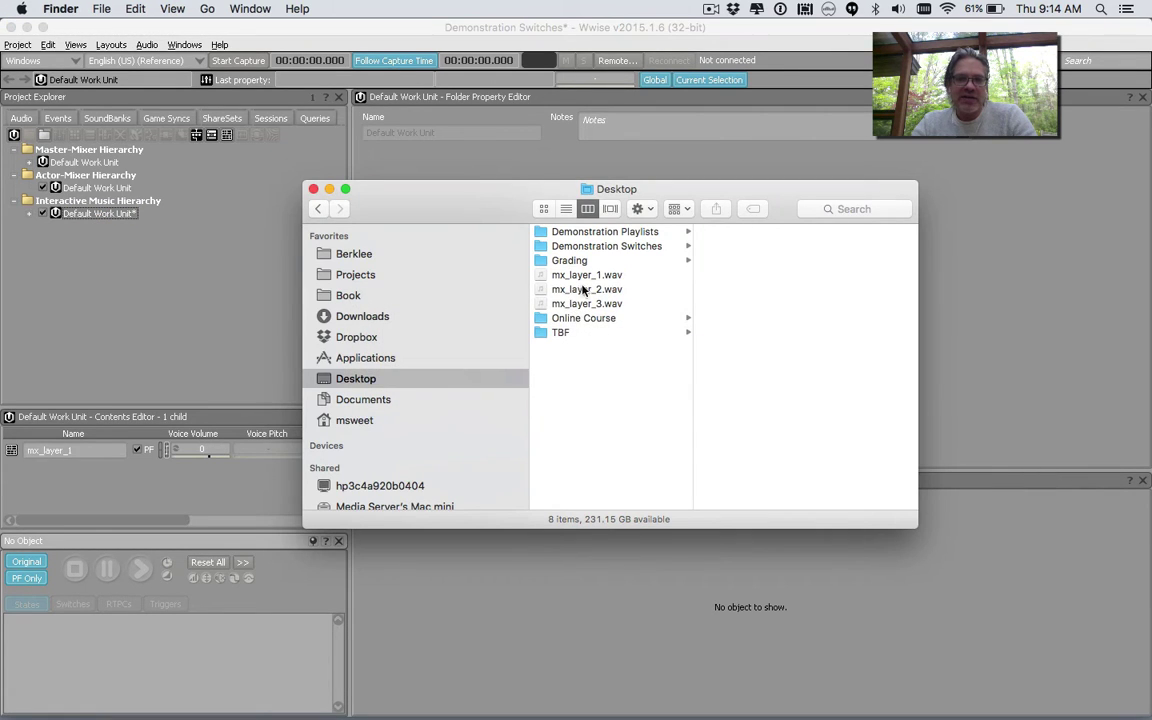
click(99, 233)
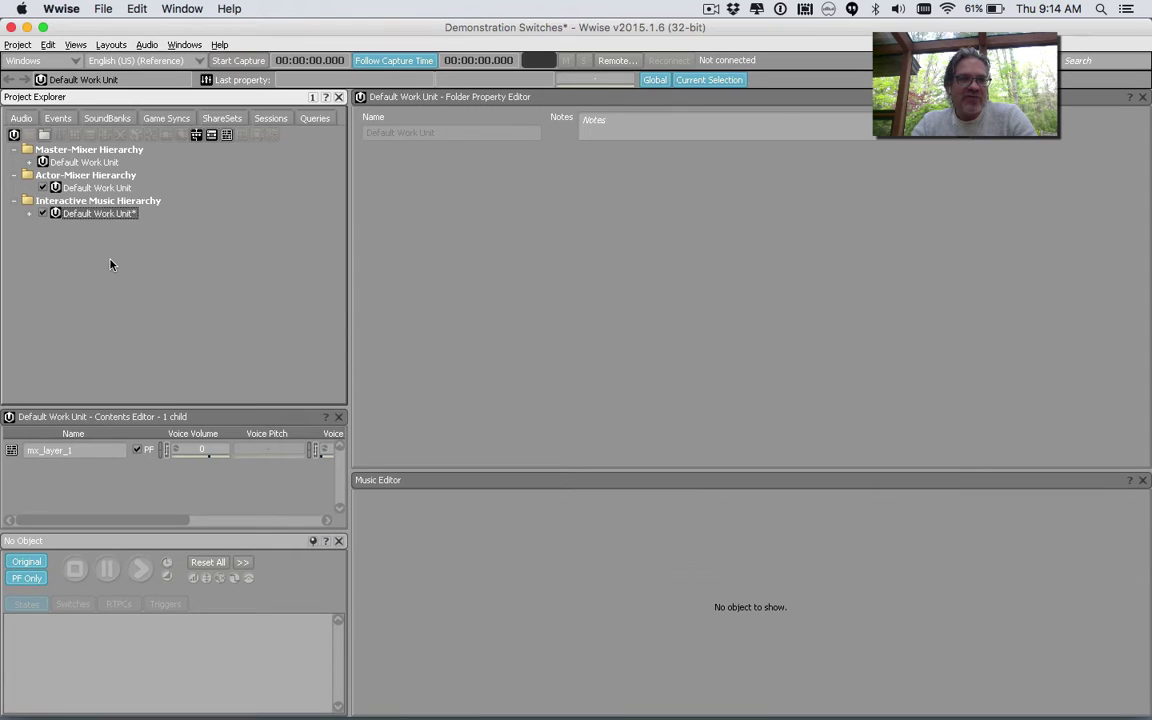
Step: Expand the Default Work Unit and the mx_layer_1 segment, and rename the music track inside it as track
click(30, 213)
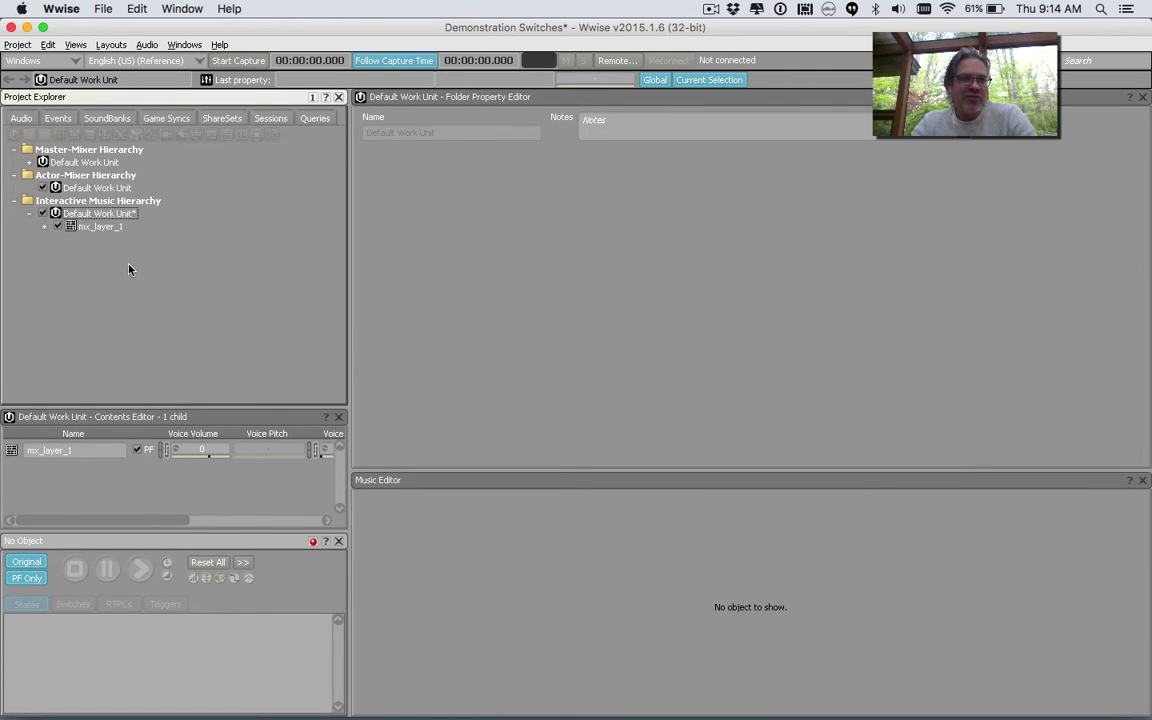
click(44, 227)
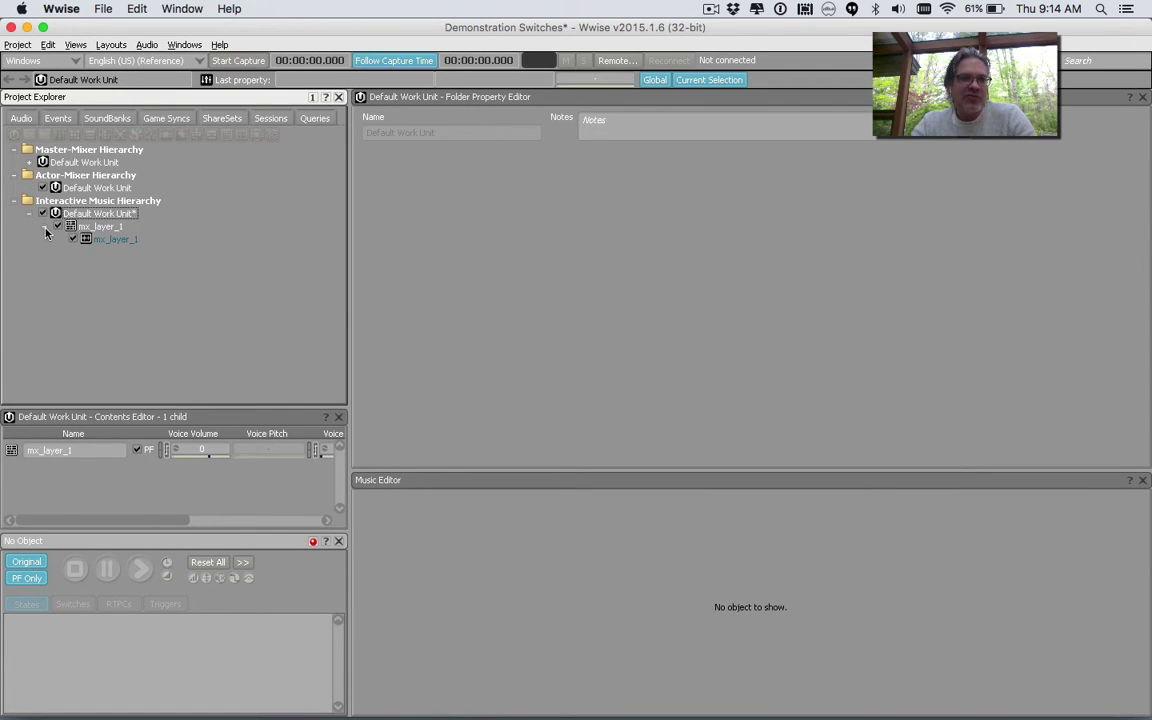
click(100, 241)
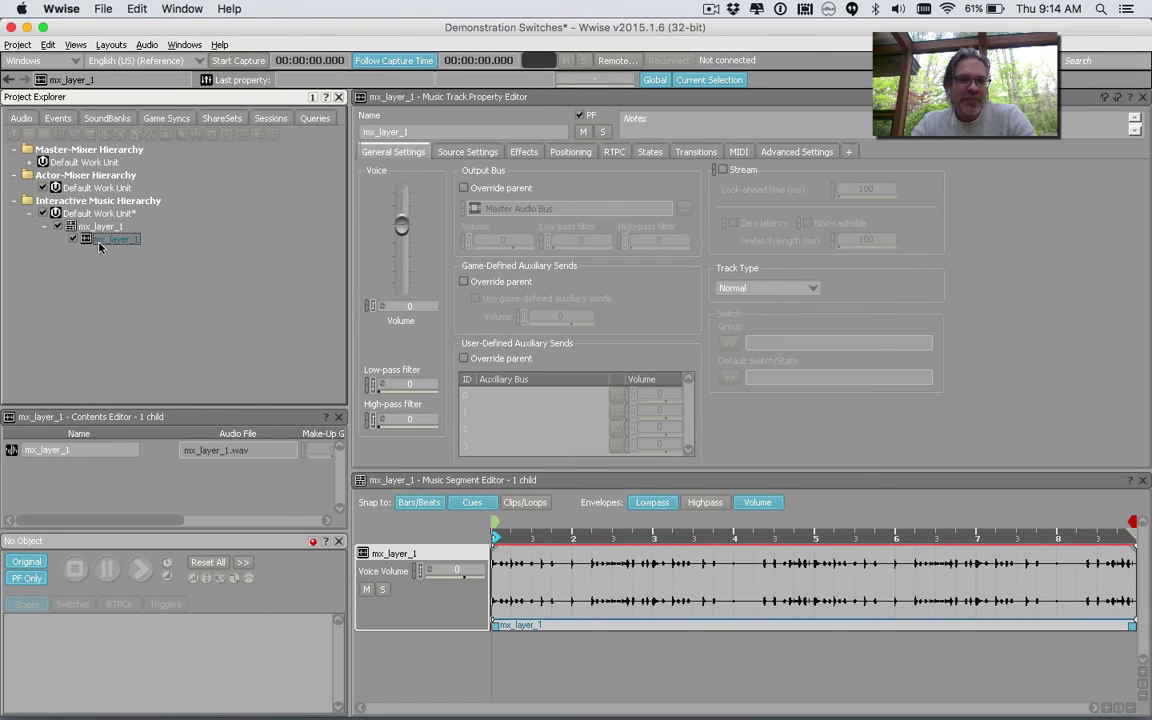
click(97, 228)
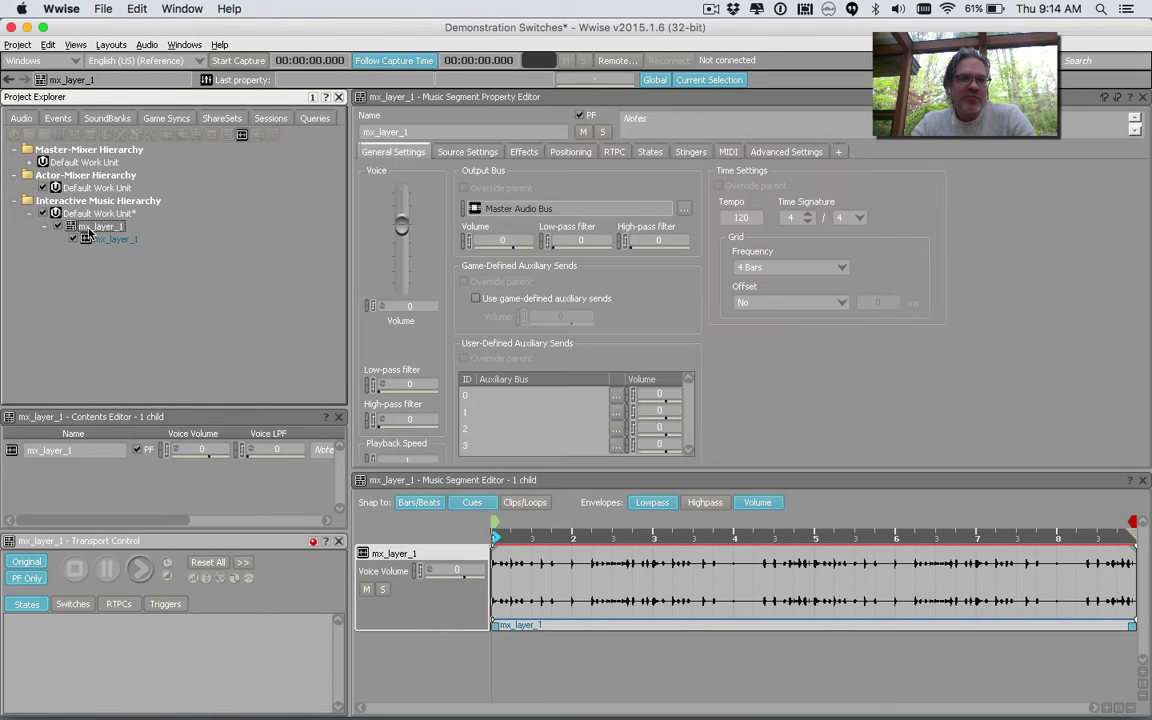
click(116, 240)
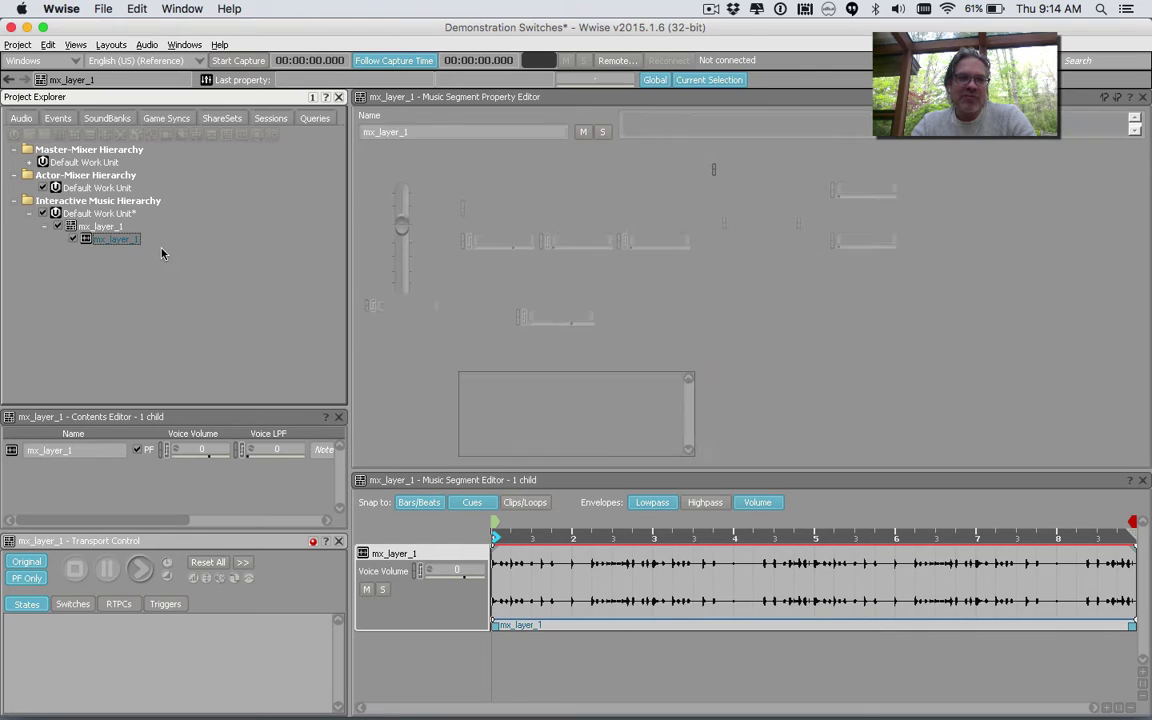
double_click(415, 132)
text(track)
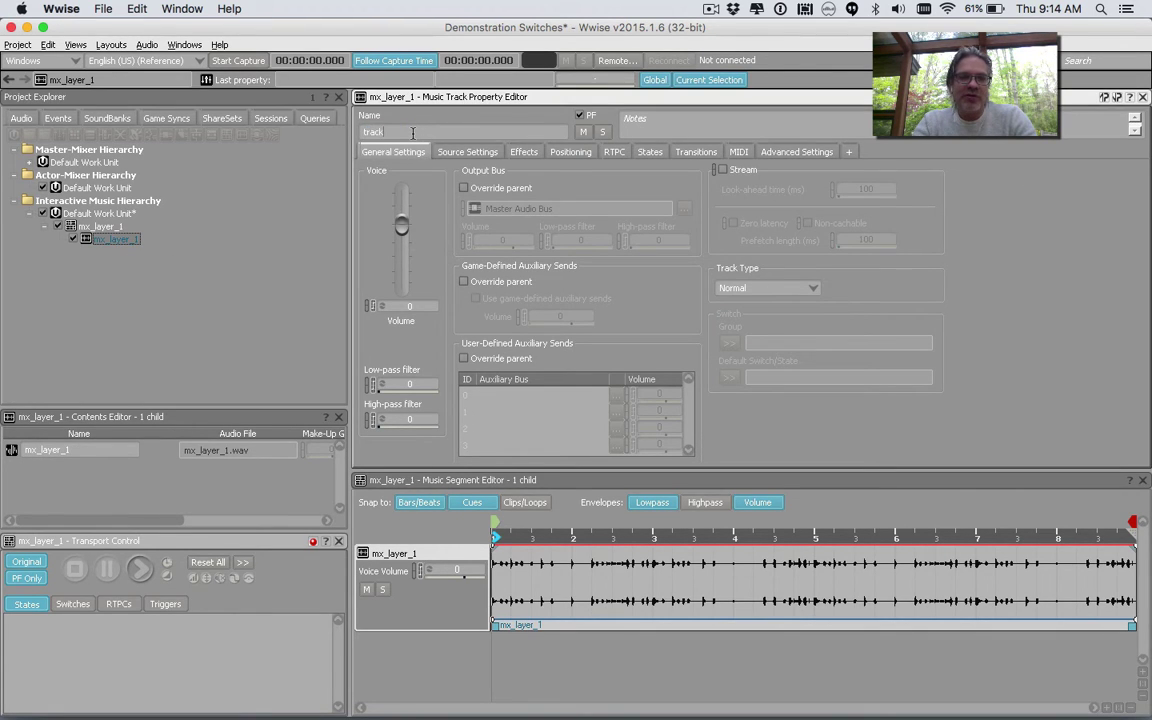
key(Return)
Step: Rename the mx_layer_1 music segment as segment
click(273, 224)
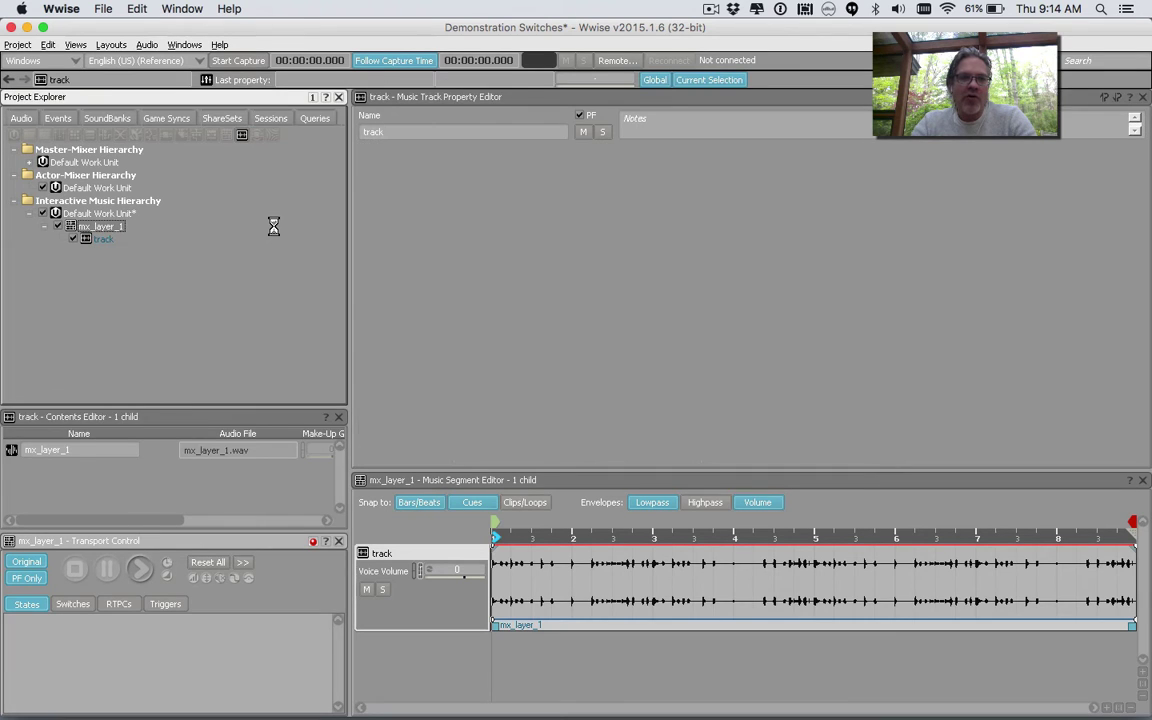
double_click(418, 133)
text(segment)
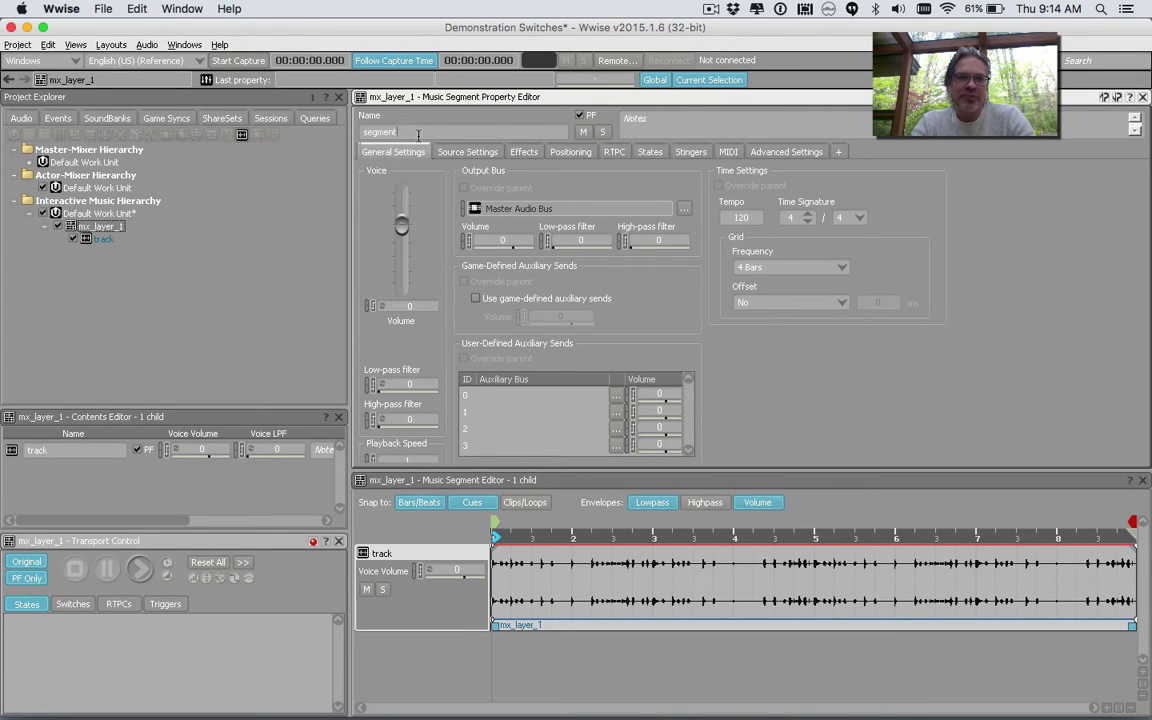
key(Return)
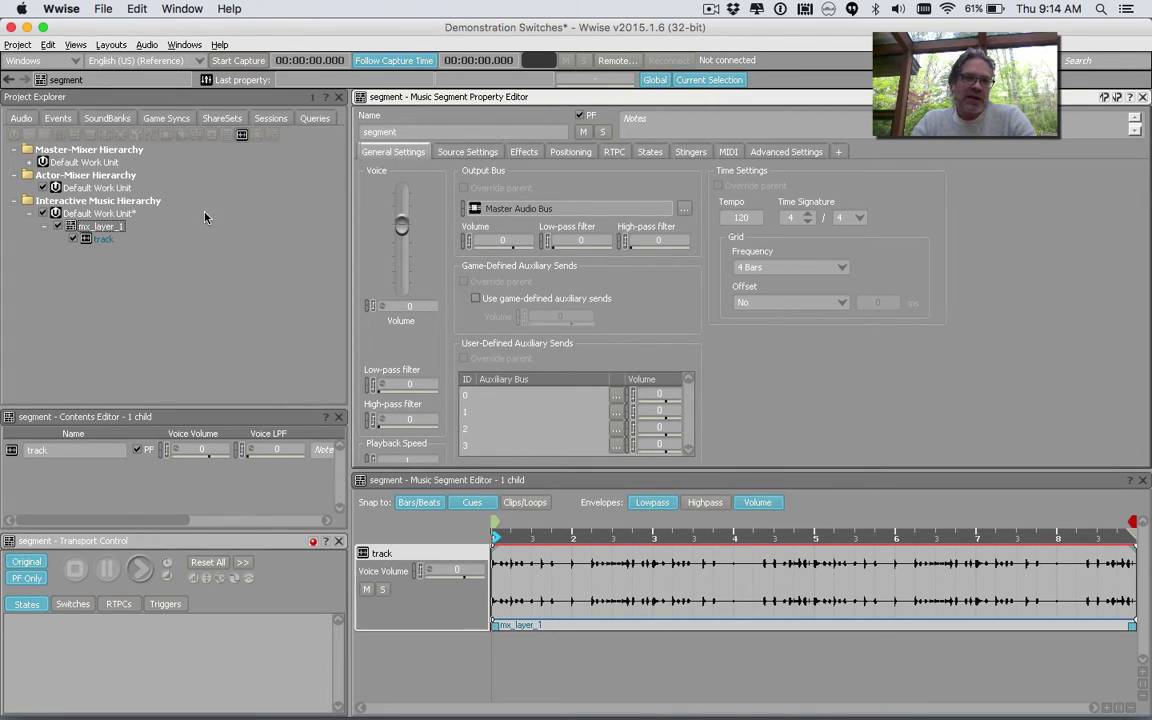
Step: Import mx_layer_2.wav from the Desktop folder in Finder as a music segment in the Interactive Music Hierarchy's Default Work Unit
key(super+Tab)
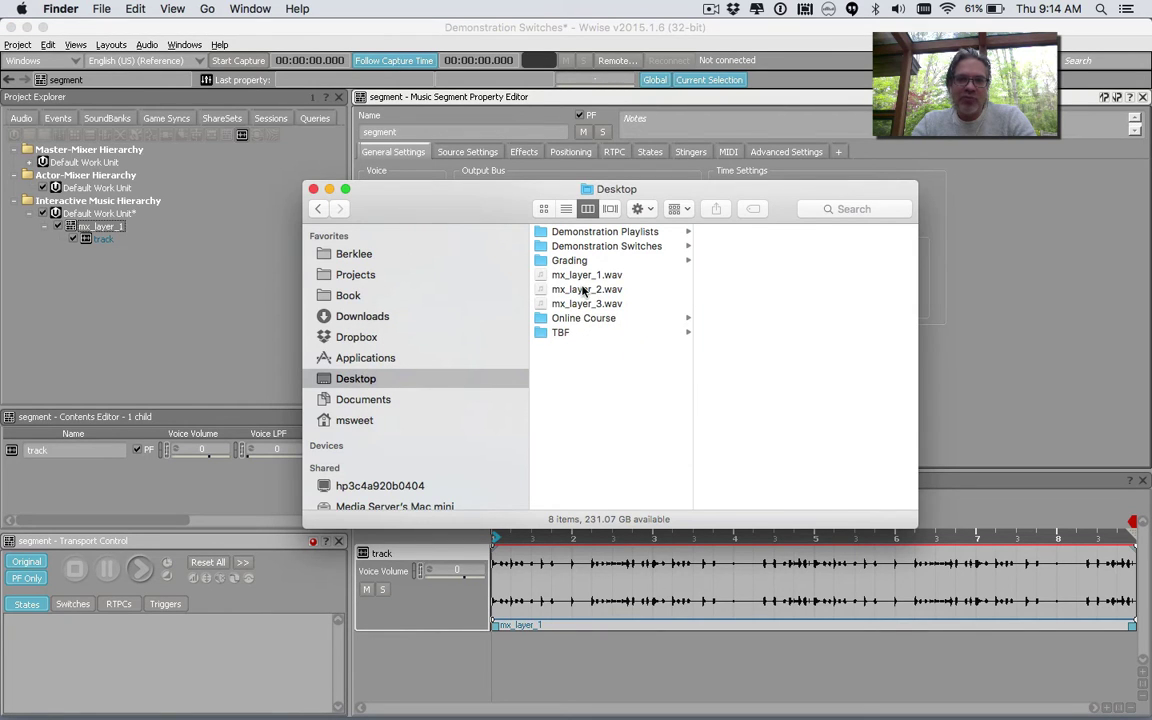
drag(583, 289, 112, 214)
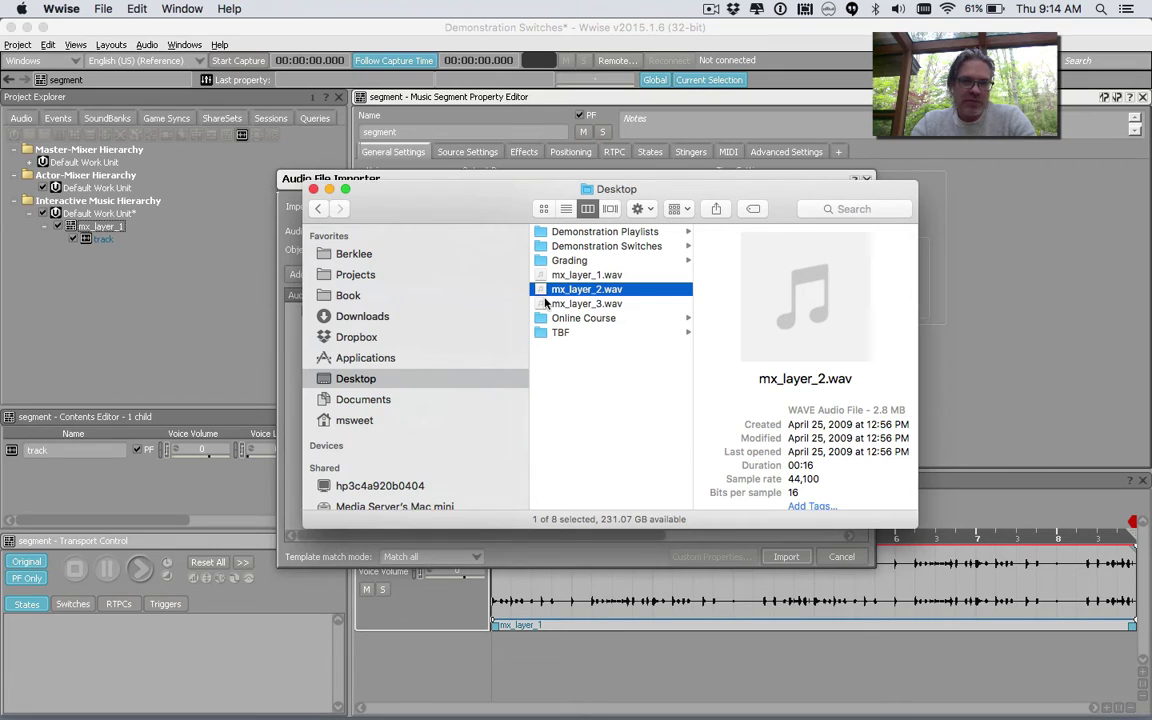
click(363, 178)
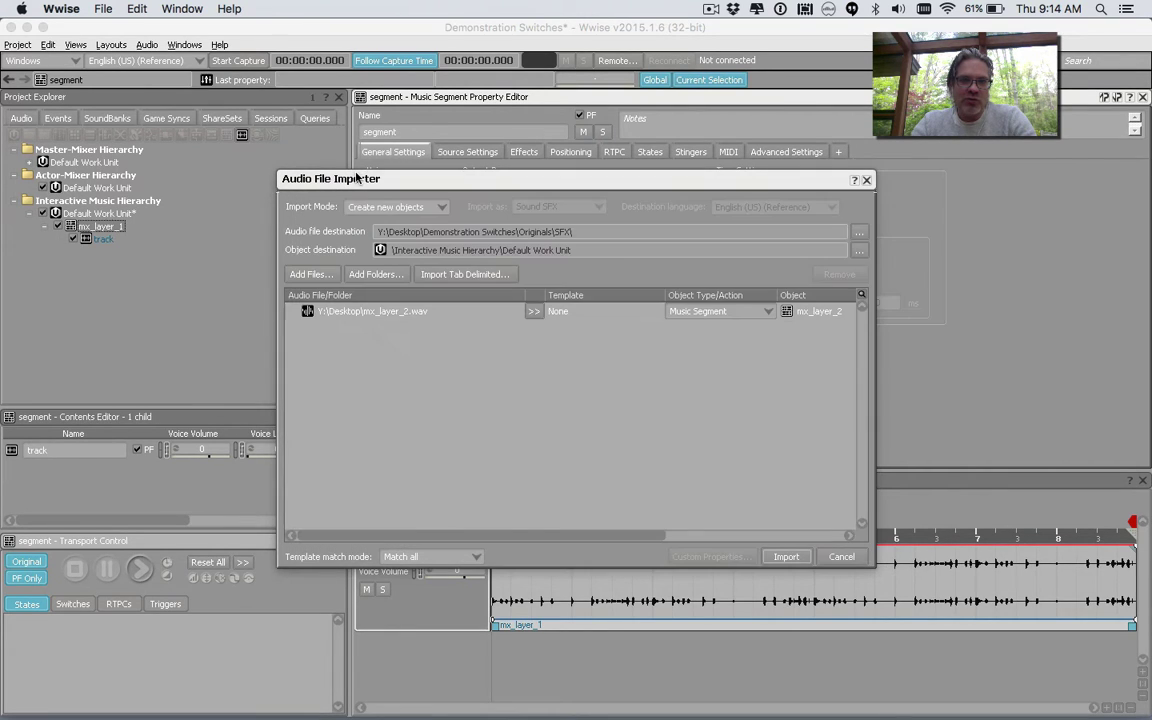
click(786, 557)
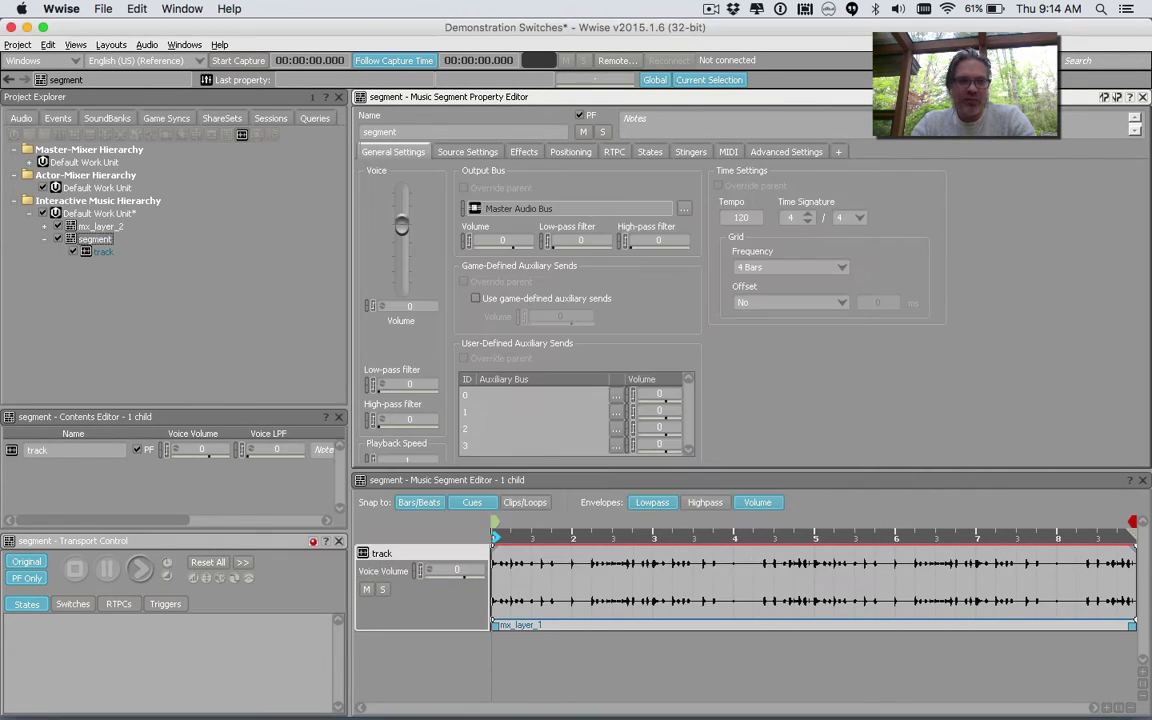
Step: Rename the music segment holding the mx_layer_1 audio as segment 1
click(96, 240)
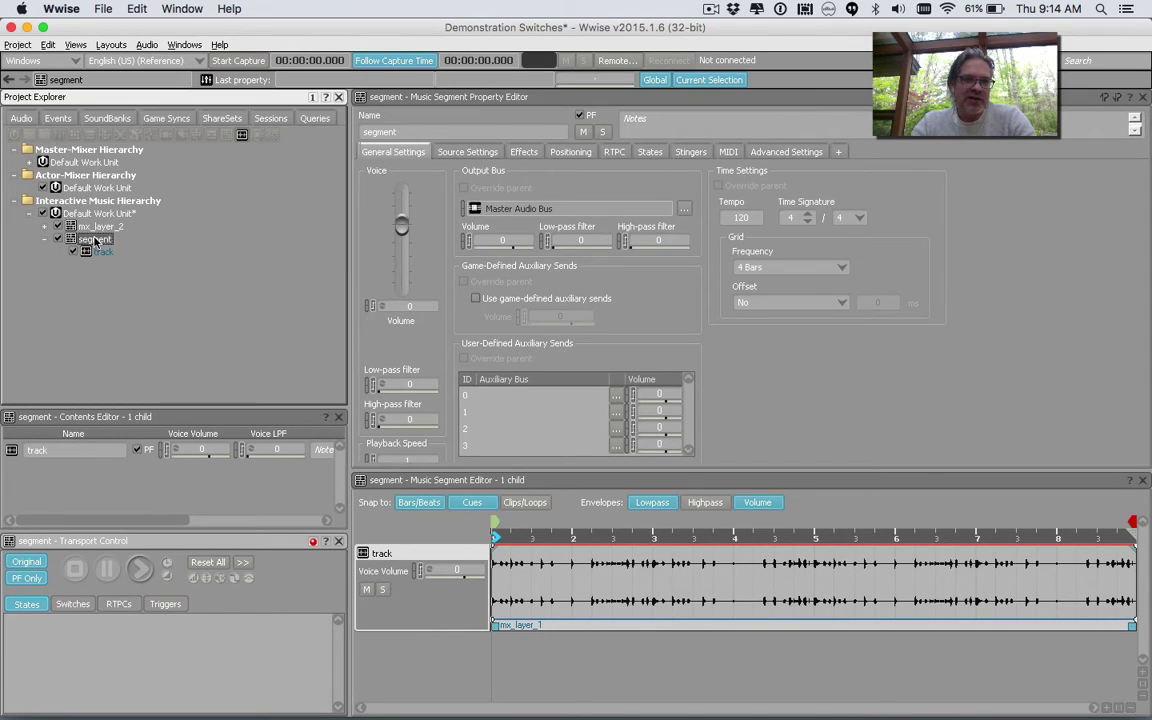
double_click(429, 127)
click(422, 132)
text(1)
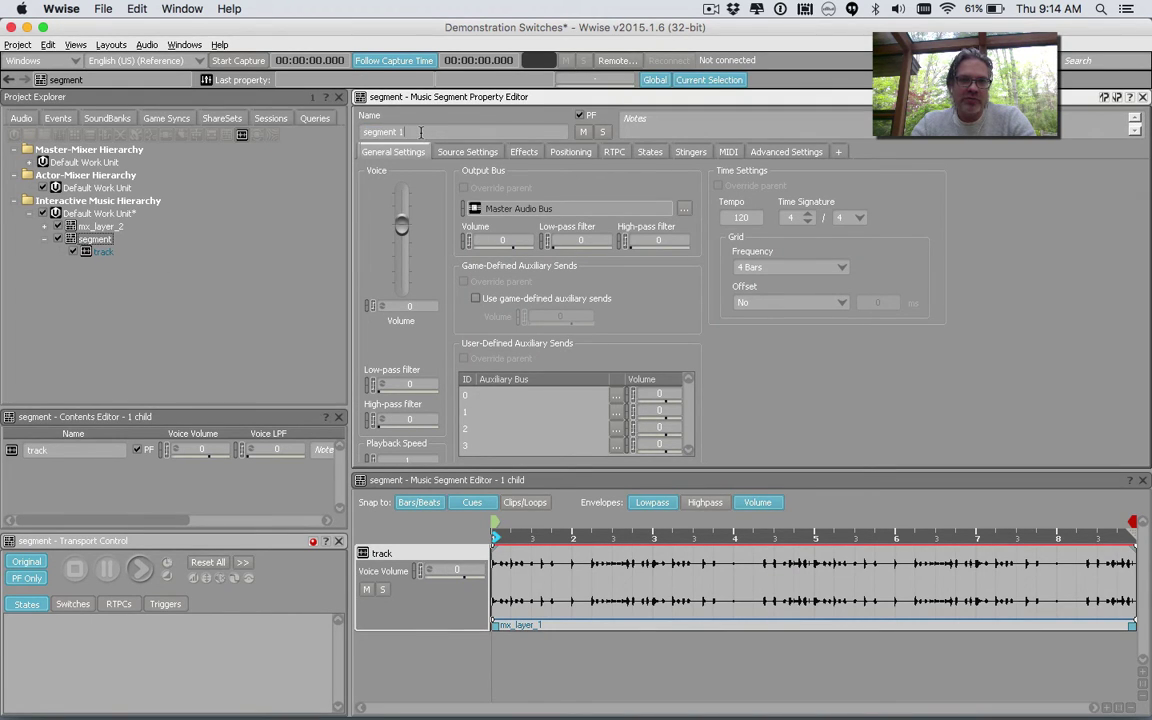
Step: Rename the mx_layer_2 music segment as segment 2
click(95, 227)
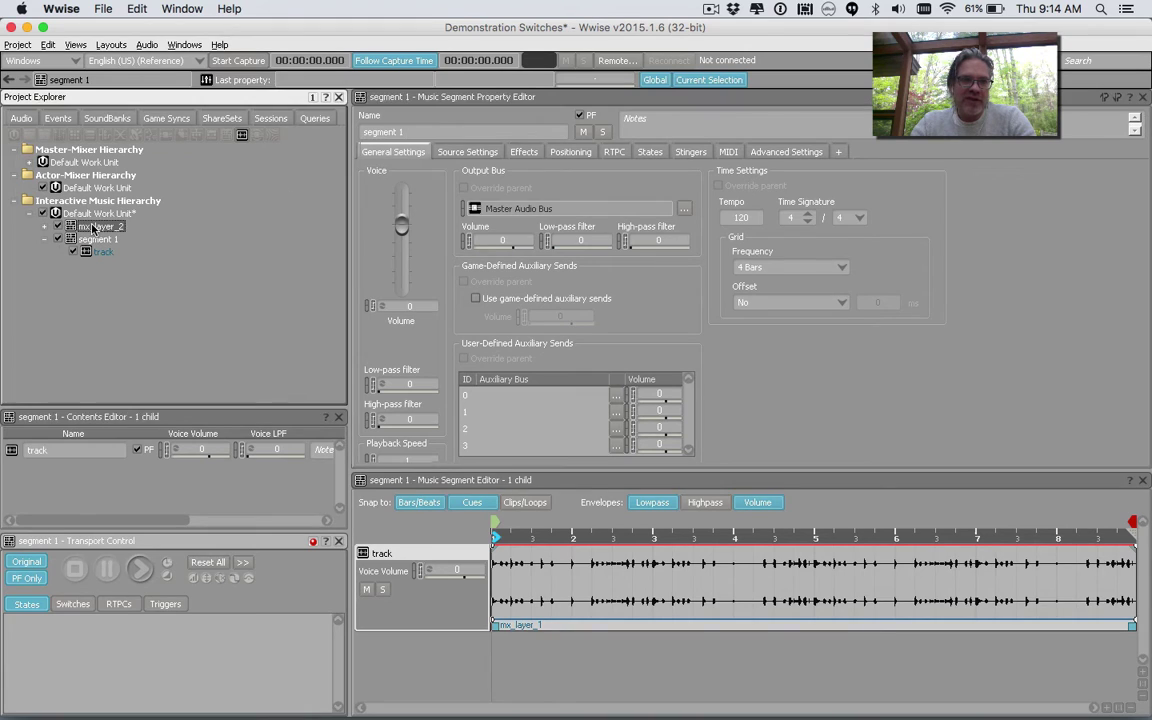
double_click(410, 130)
text(segment)
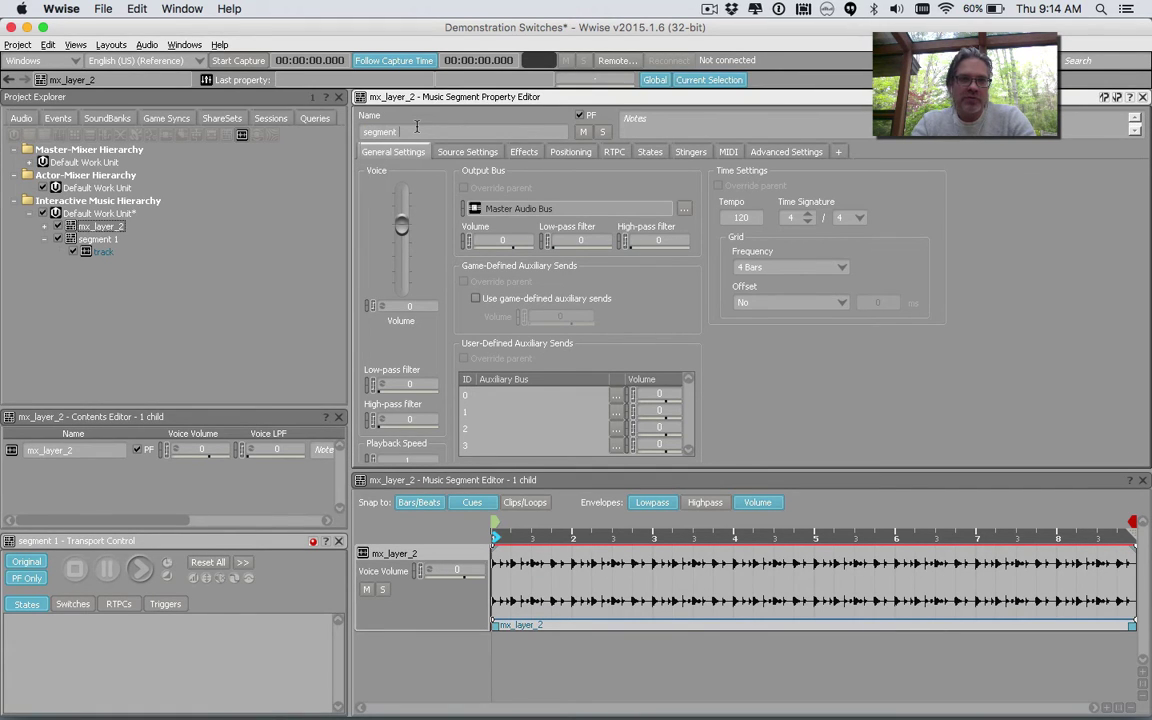
text( 2)
key(Return)
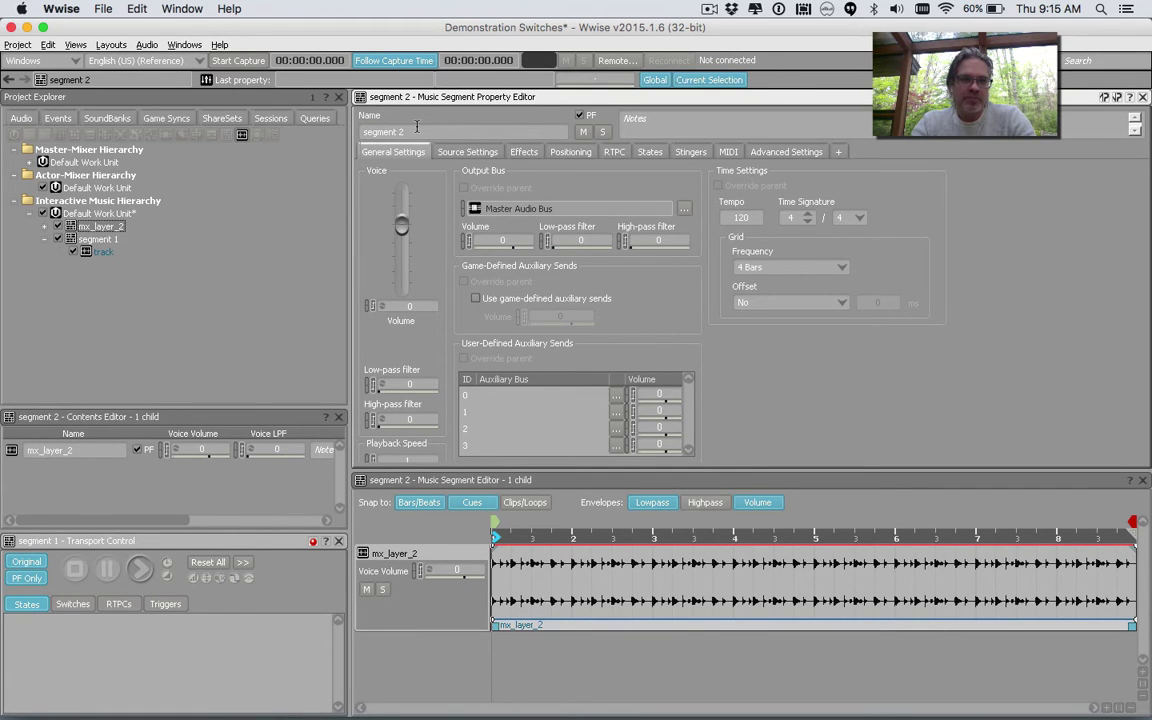
Step: Import mx_layer_3.wav from the Desktop folder in Finder as a music segment in the Interactive Music Hierarchy's Default Work Unit
click(138, 241)
key(super+Tab)
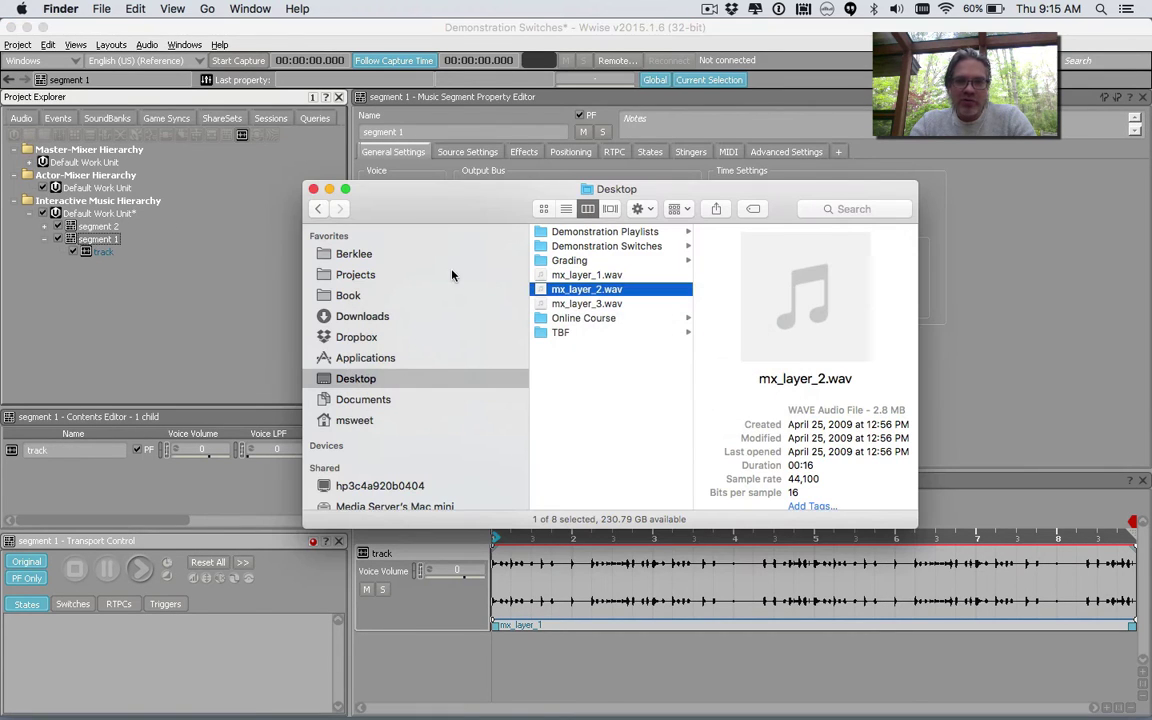
drag(586, 303, 112, 193)
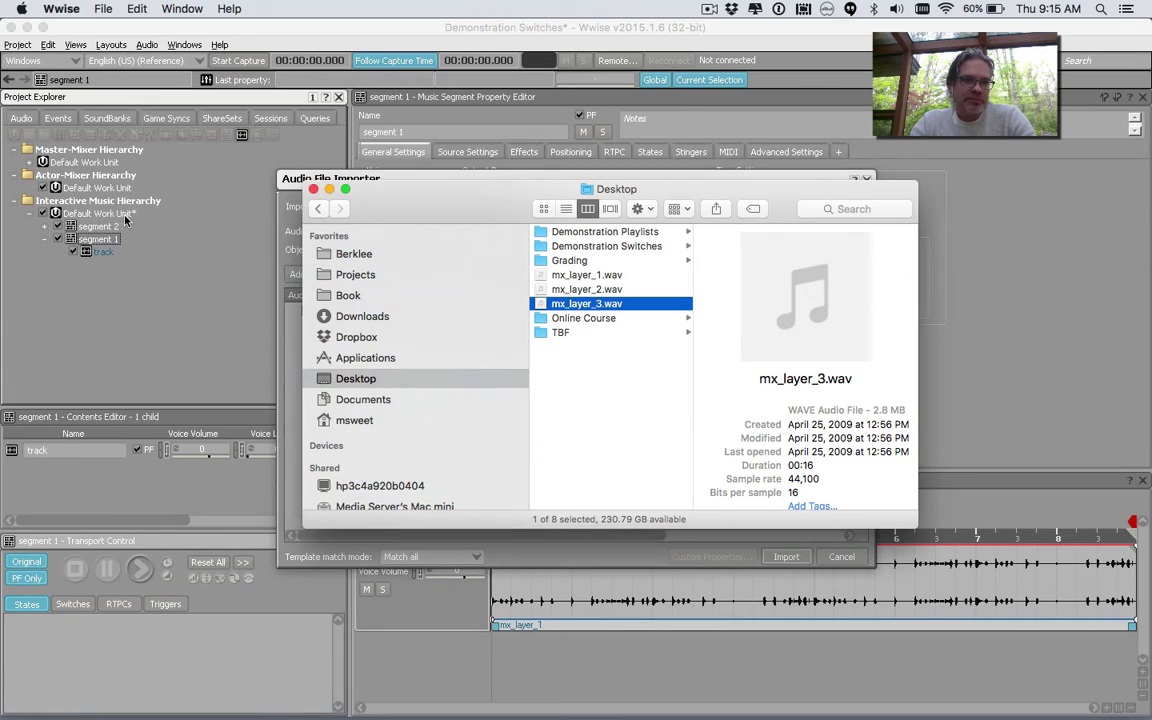
click(451, 177)
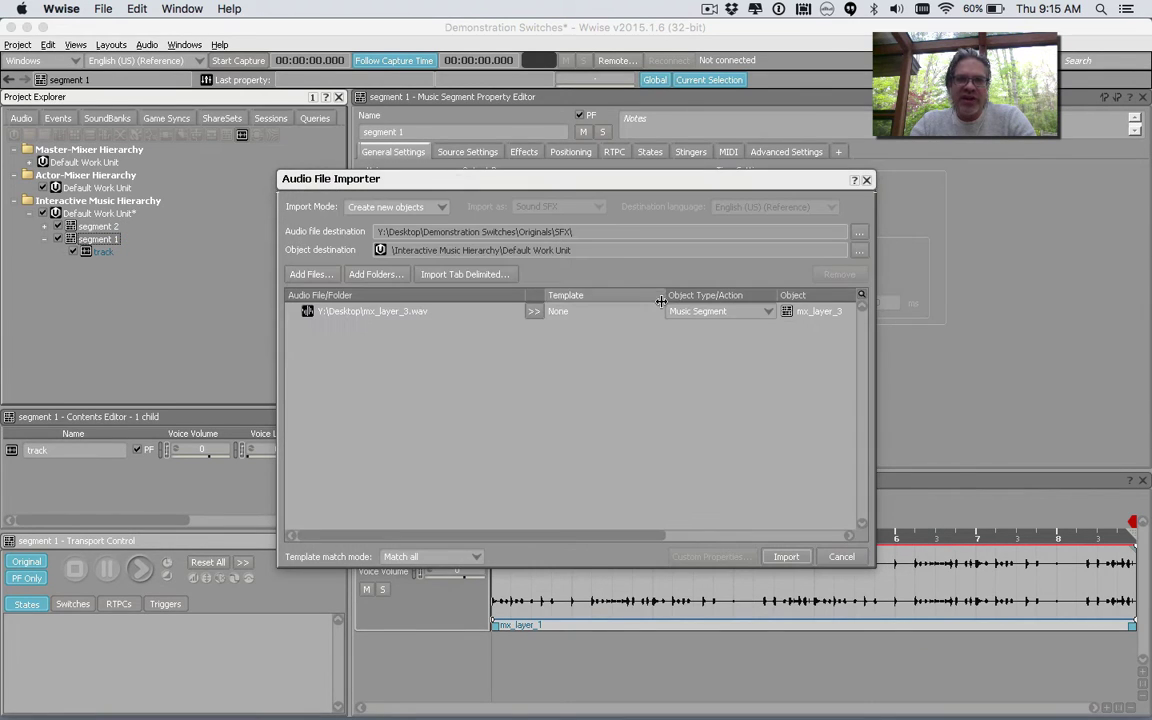
click(786, 557)
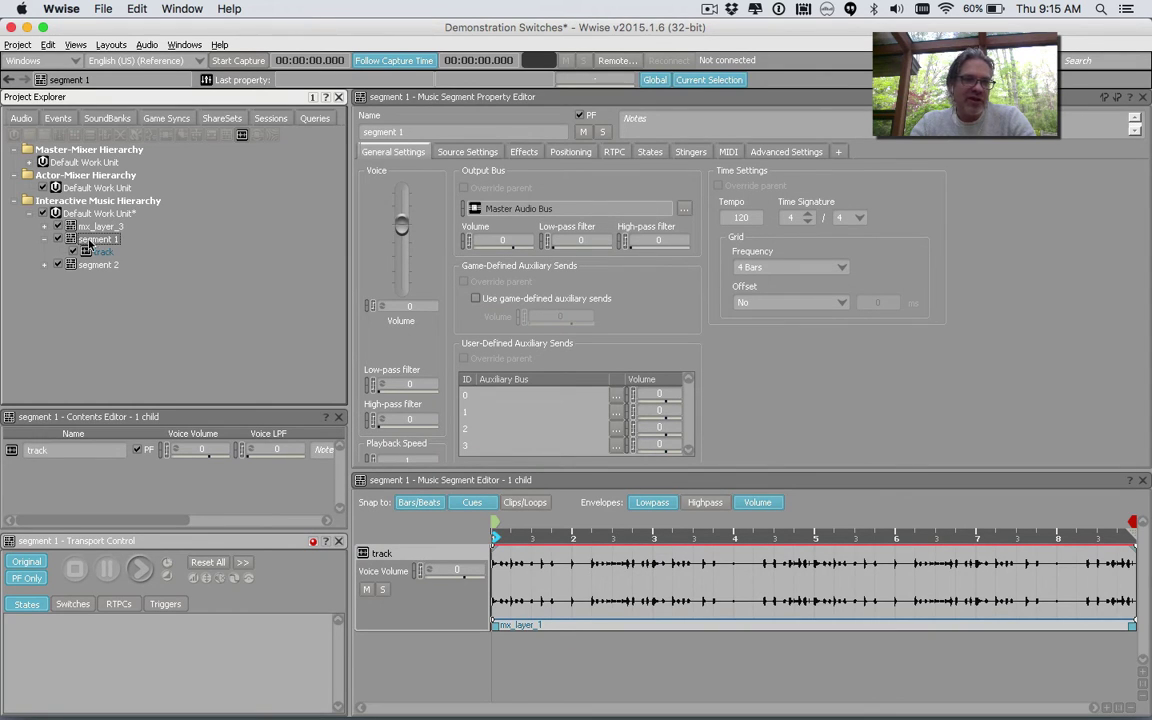
Step: Rename the mx_layer_3 music segment as segment 3
click(95, 226)
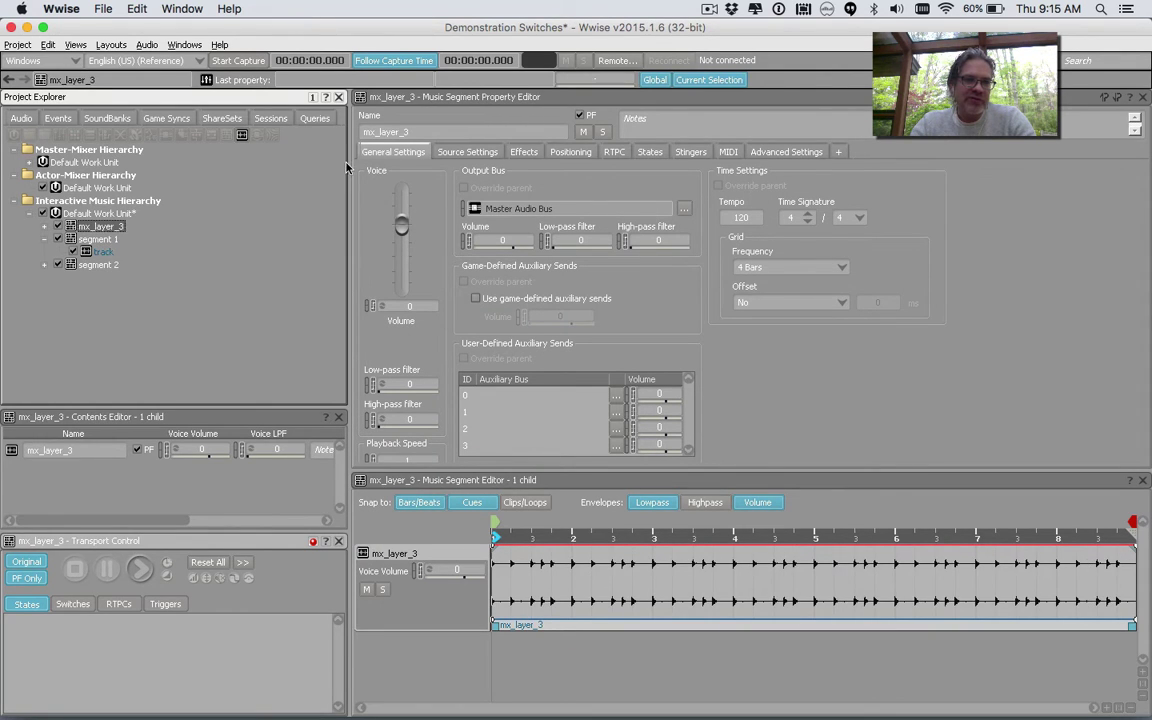
double_click(430, 131)
text(s)
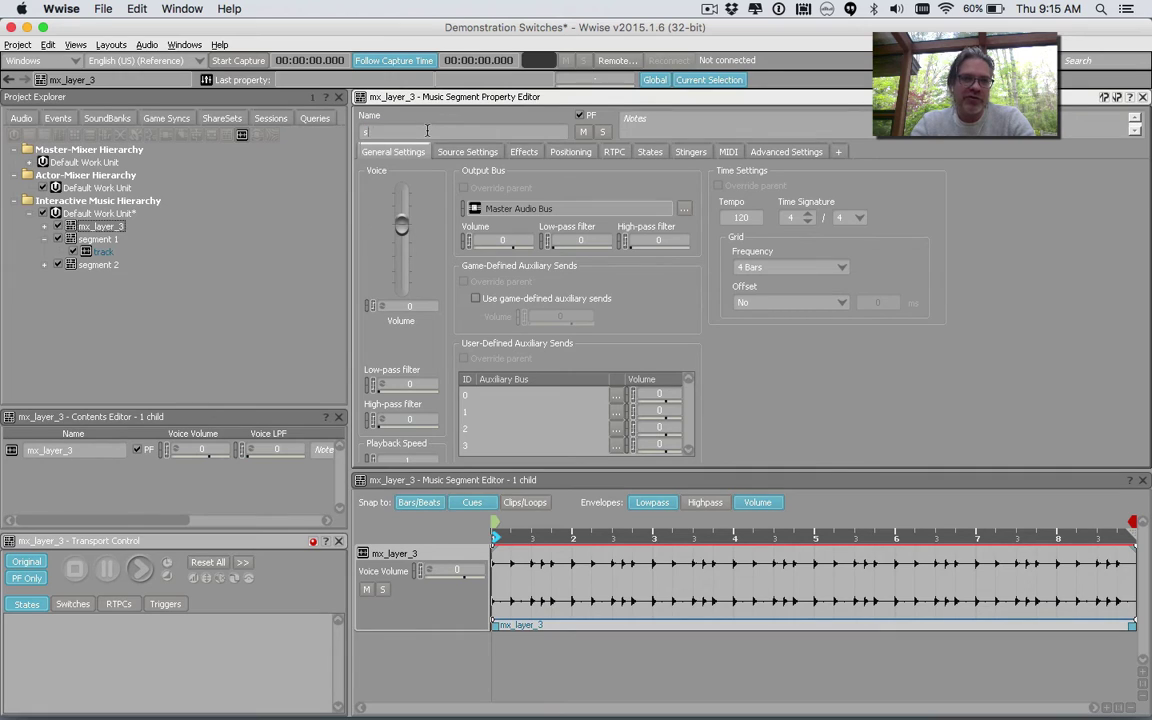
text(egment 3)
key(Return)
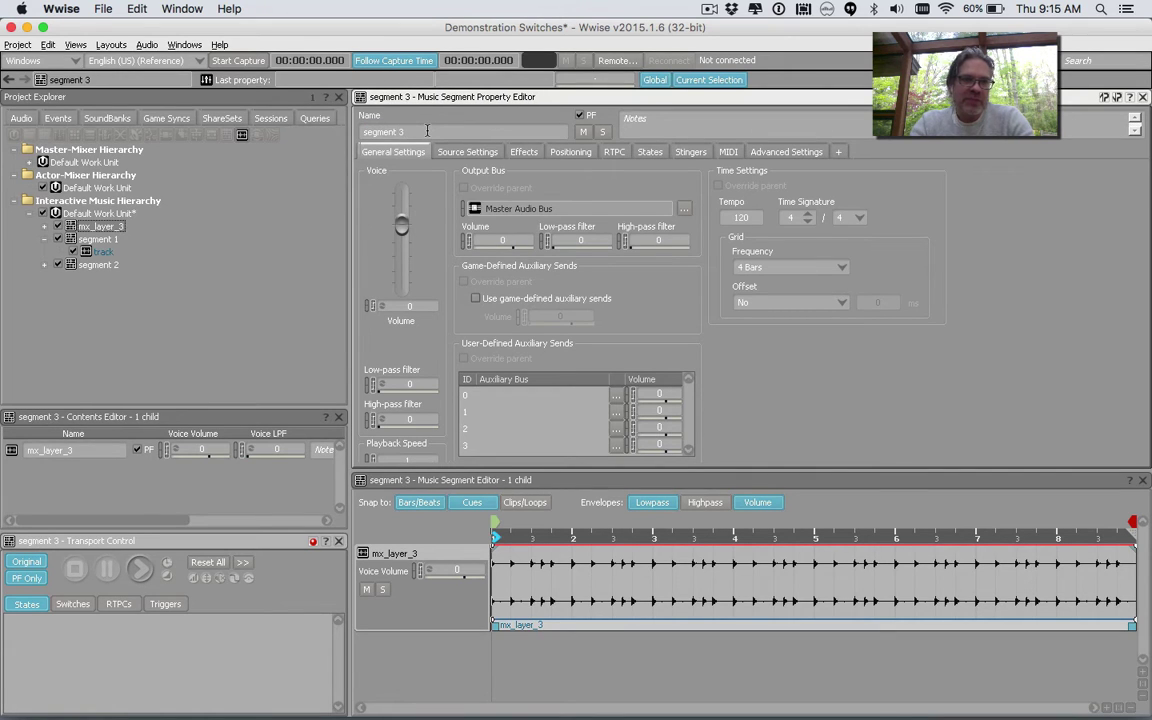
Step: Expand segment 2 and segment 3, and rename the mx_layer_3 music track inside segment 3 as track
click(44, 265)
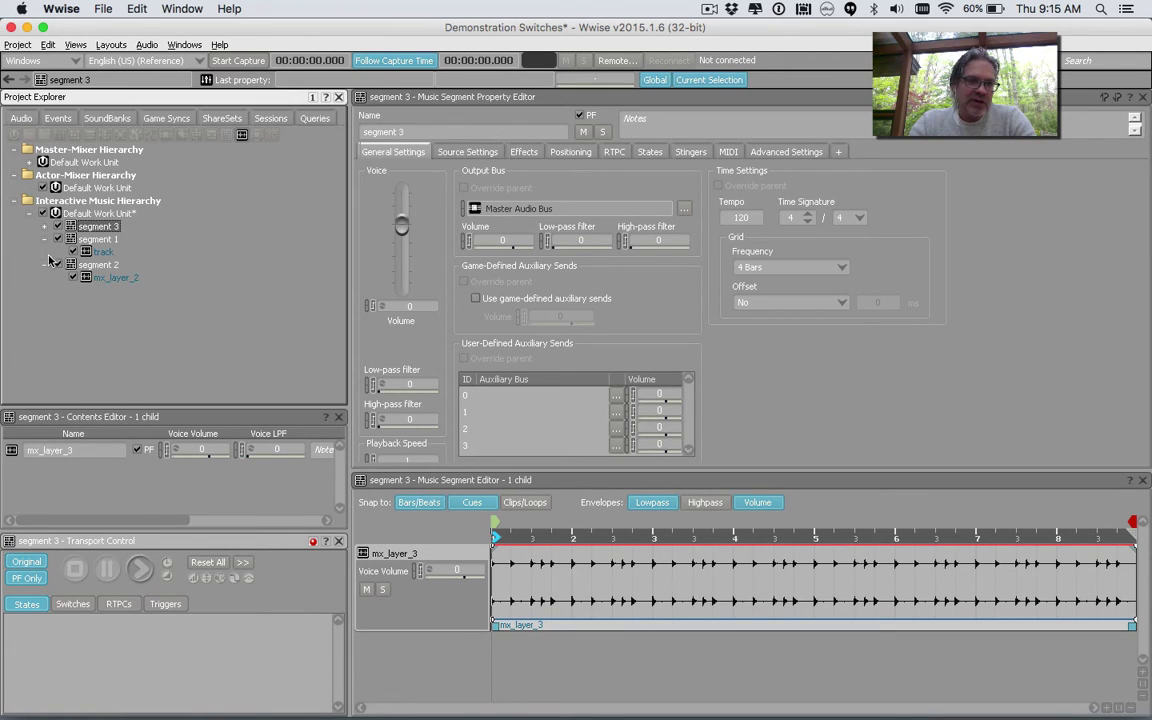
click(44, 226)
click(112, 239)
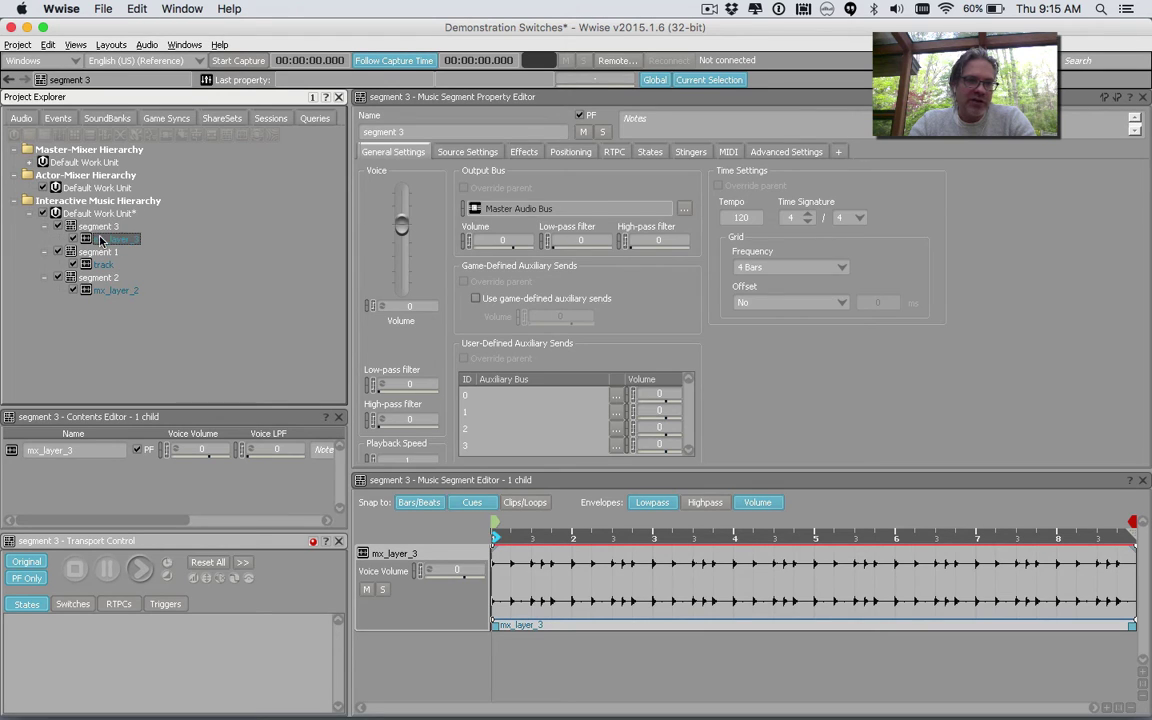
double_click(418, 131)
text(tr)
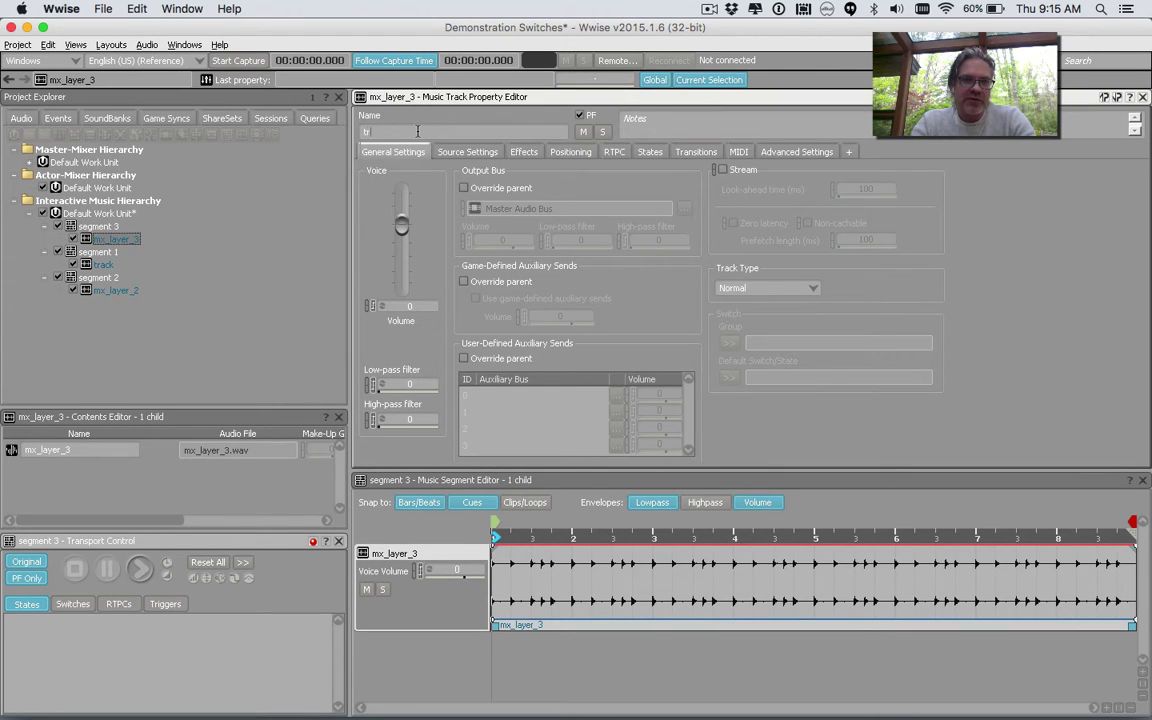
text(ack)
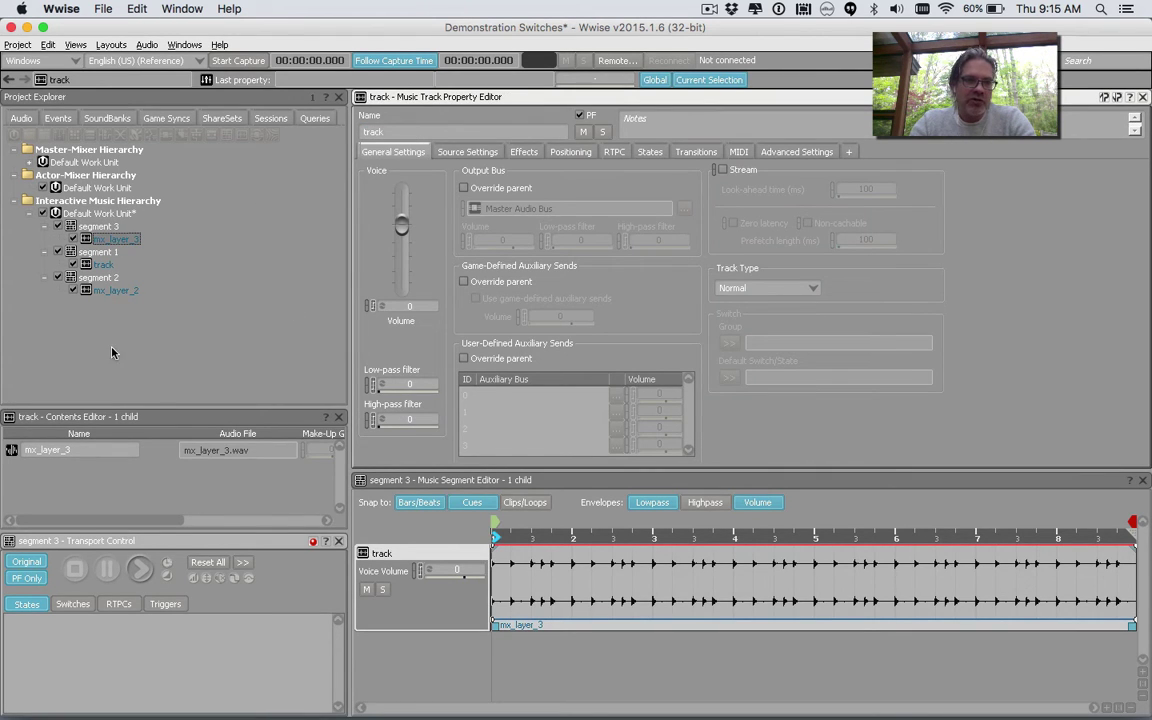
Step: Rename the mx_layer_2 music track inside segment 2 as track
click(100, 291)
double_click(435, 131)
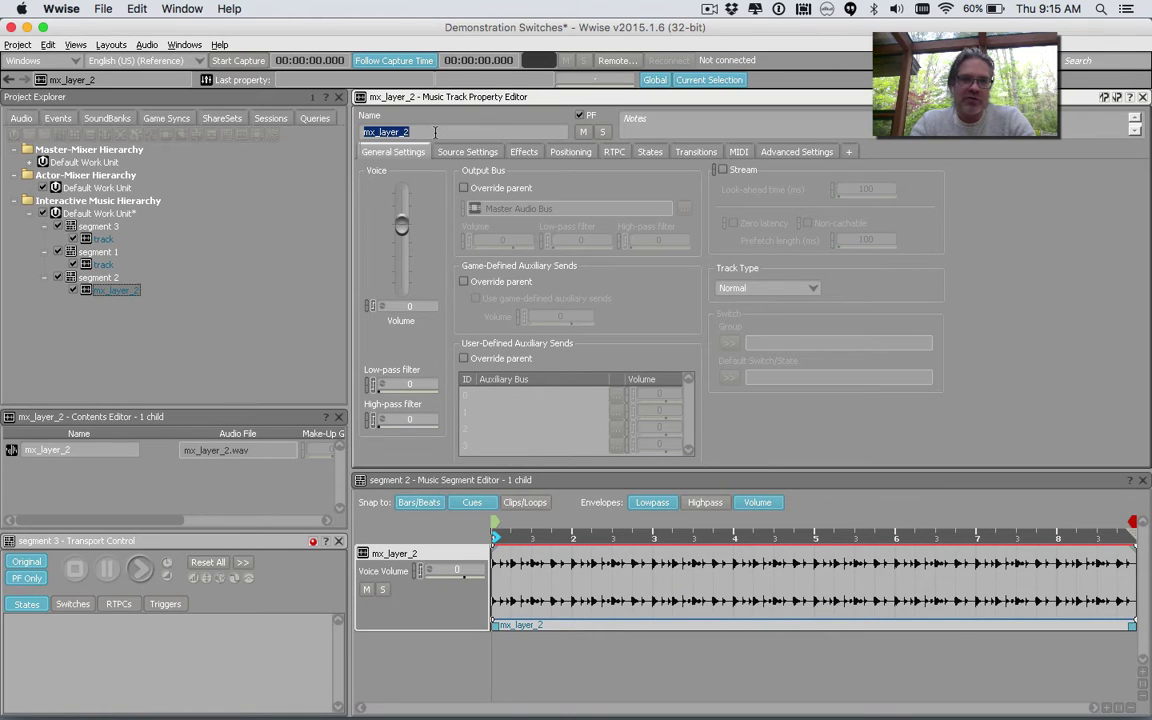
text(track)
key(Return)
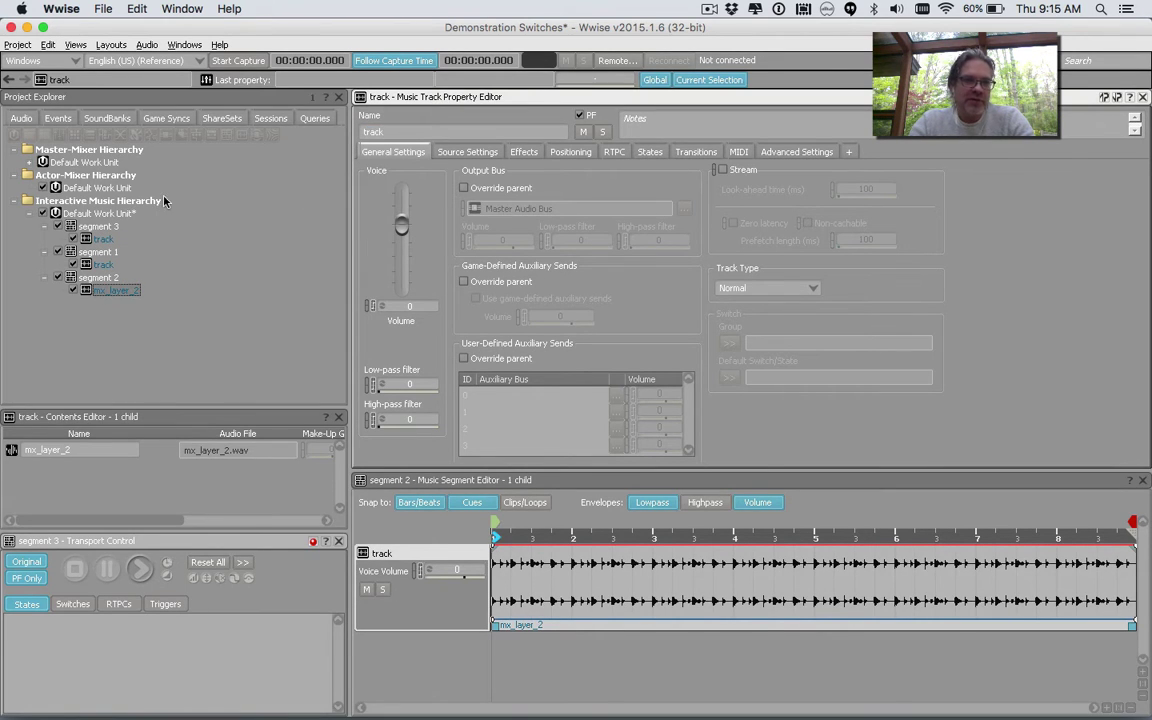
click(99, 226)
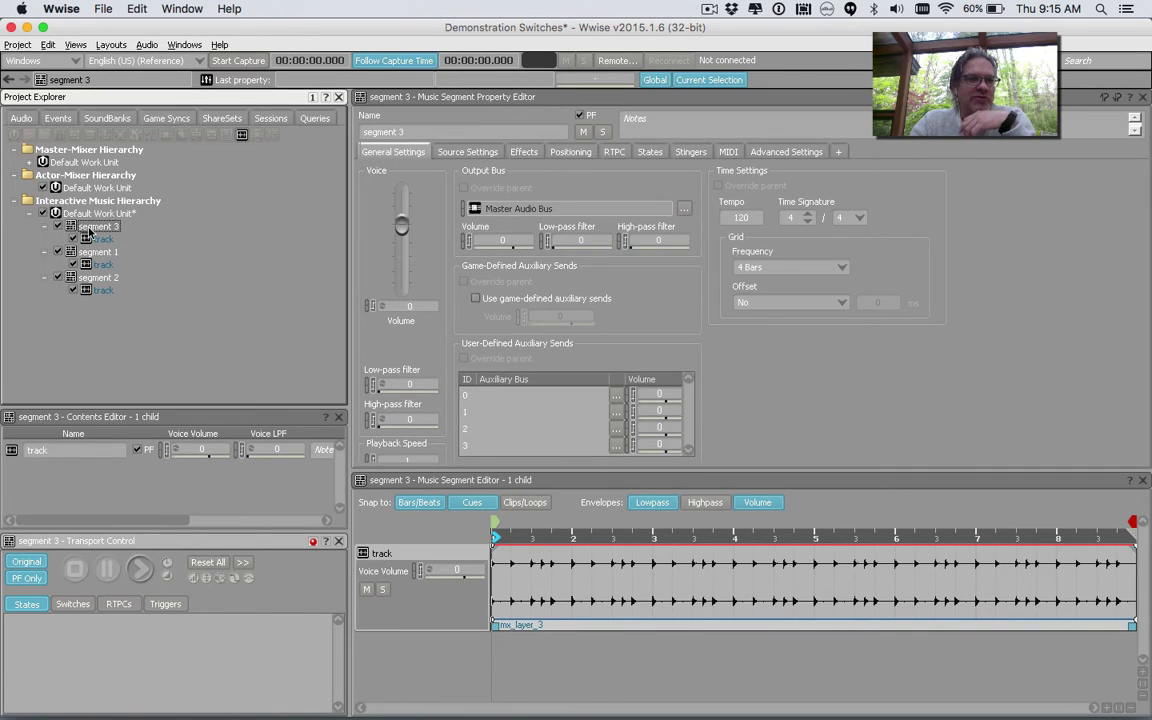
Step: Create a parent Music Playlist Container for segment 3 and name it New Music Playlist Container 3
click(95, 214)
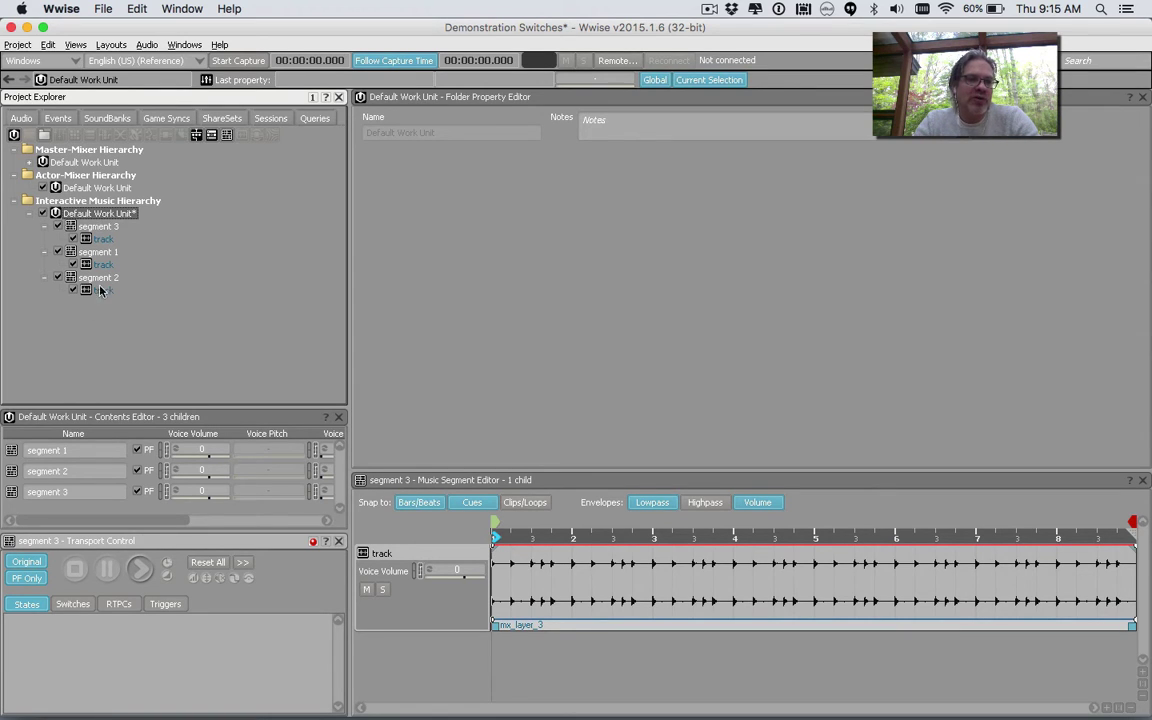
click(98, 228)
right_click(97, 231)
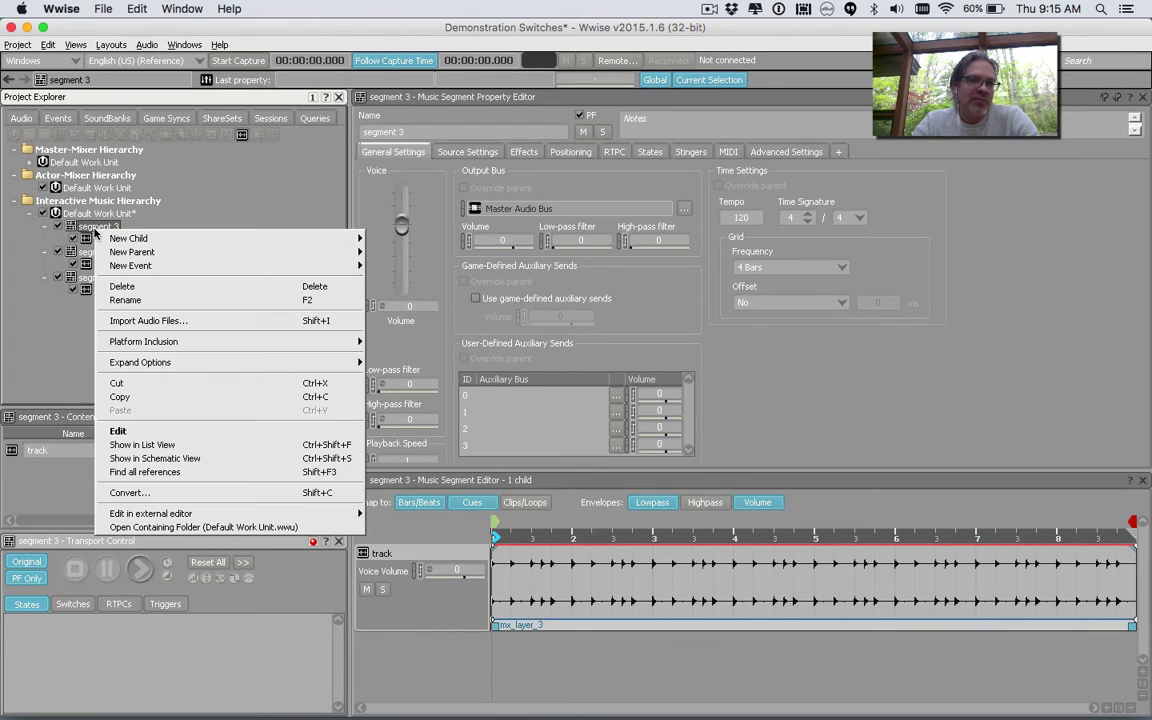
mouse_move(135, 255)
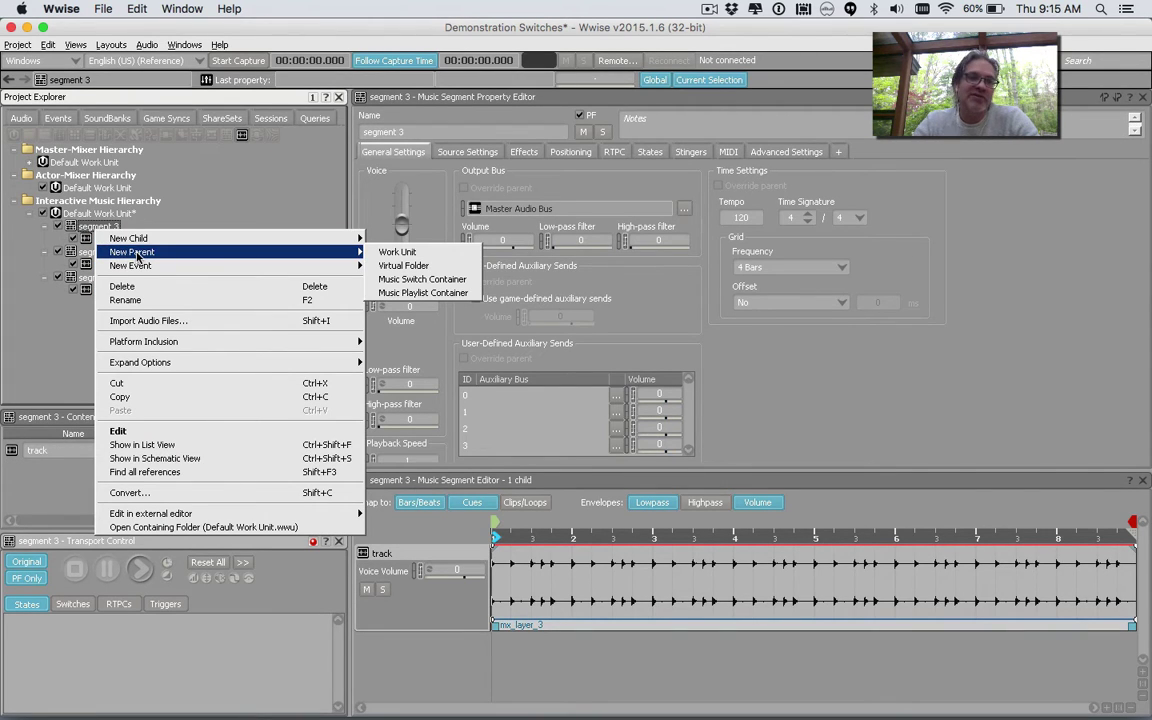
mouse_move(333, 264)
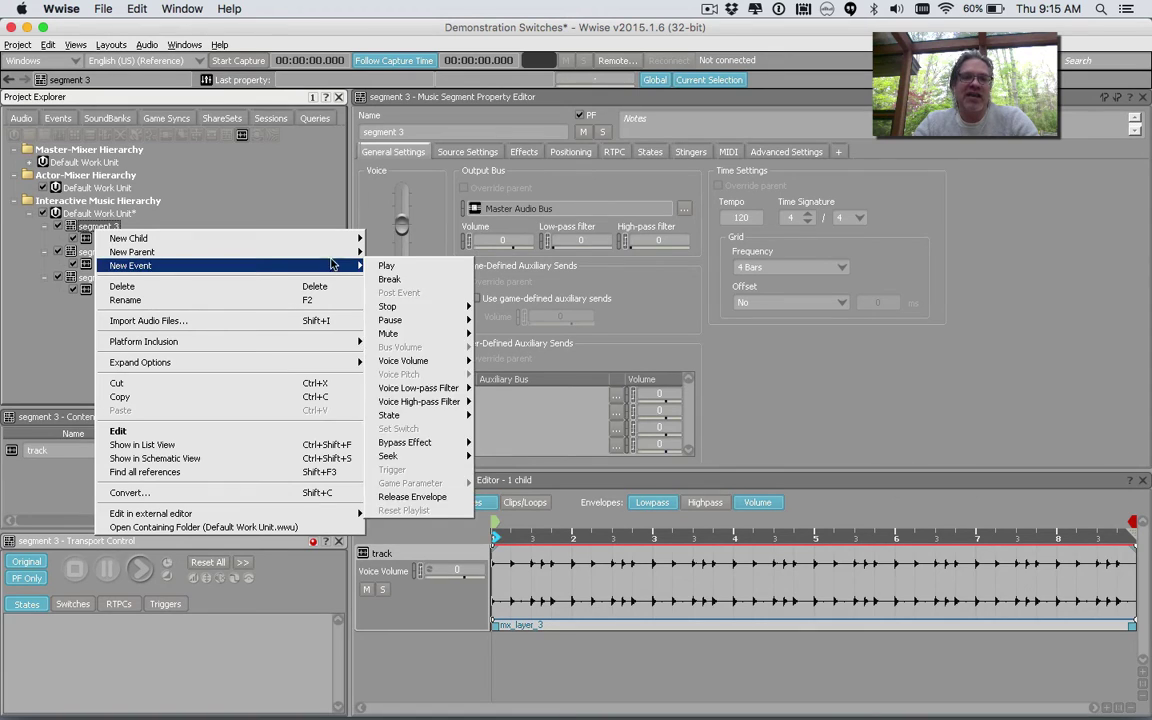
mouse_move(300, 251)
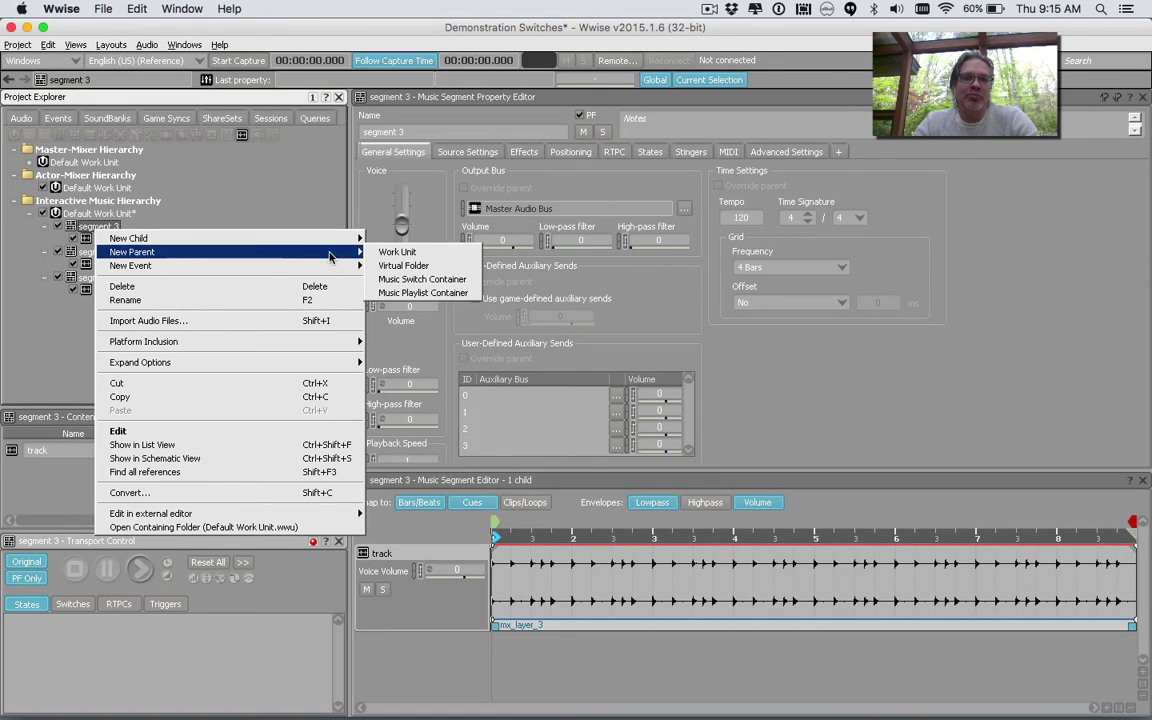
click(405, 292)
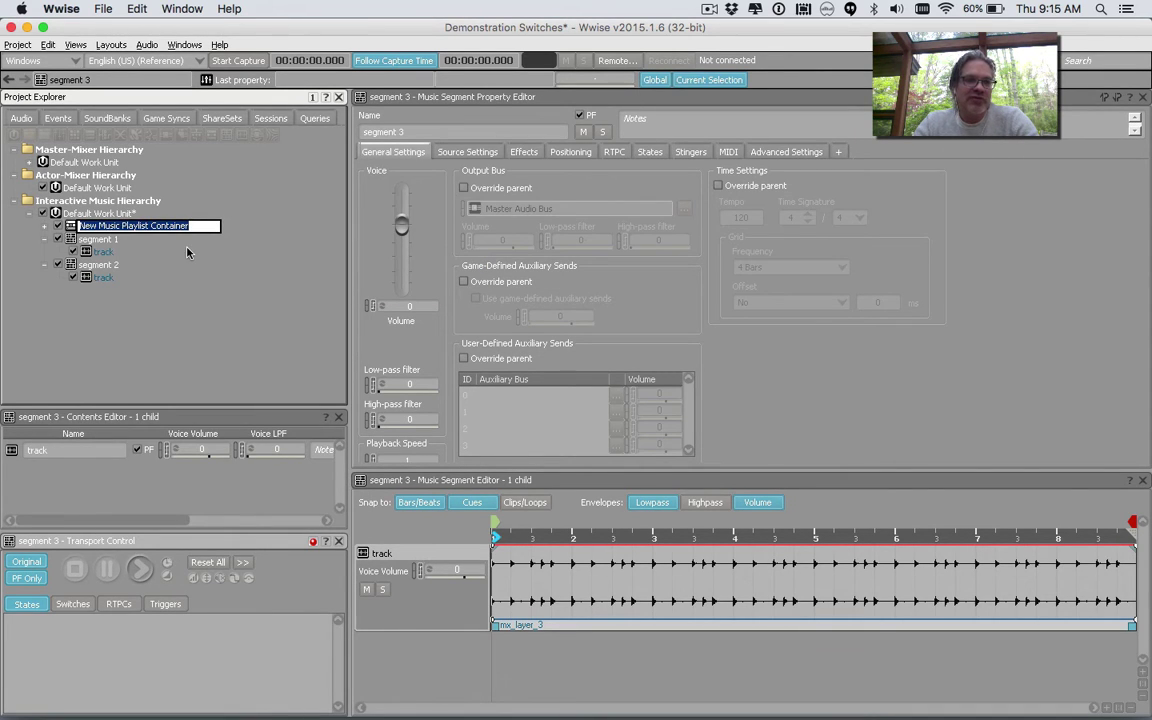
key(Right)
text(1)
key(BackSpace)
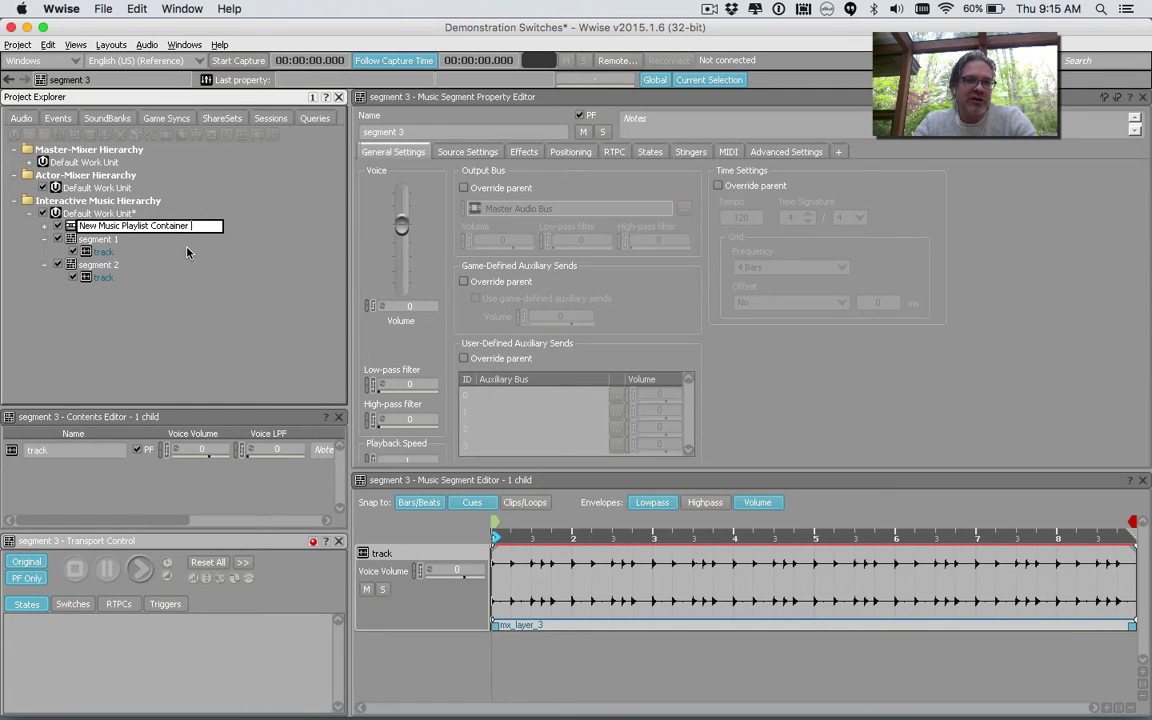
text(3)
key(Return)
Step: Create a parent Music Playlist Container for segment 1 and name it New Music Playlist Container 1
click(108, 241)
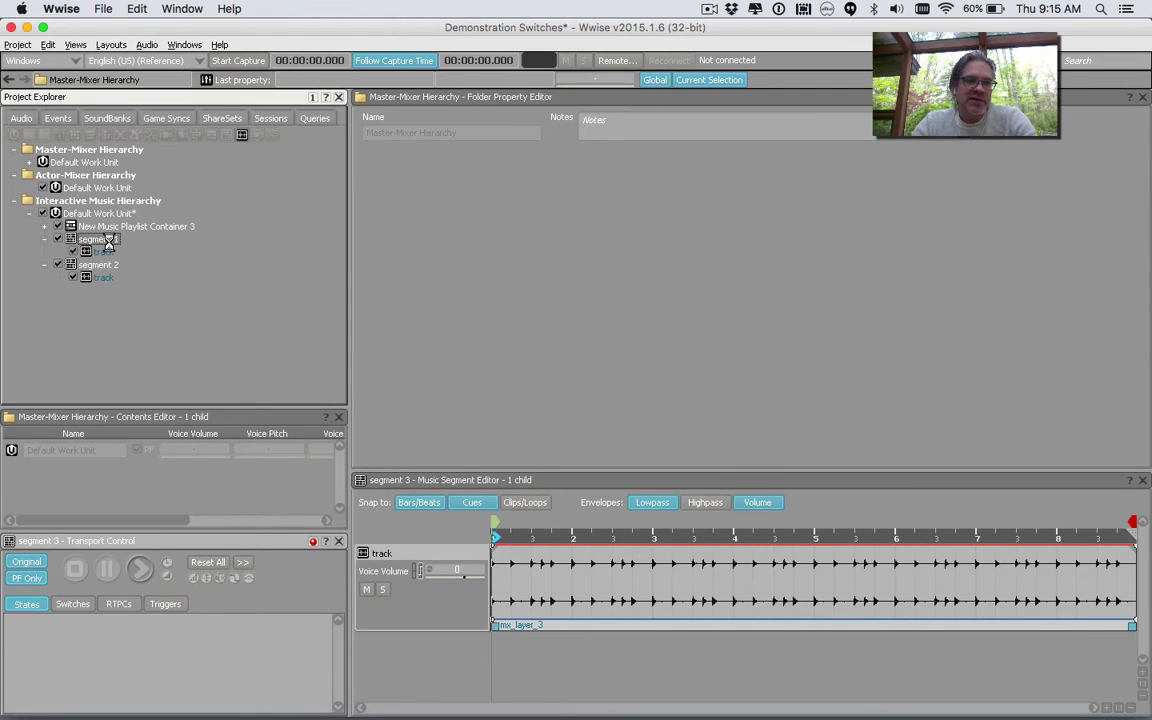
right_click(110, 246)
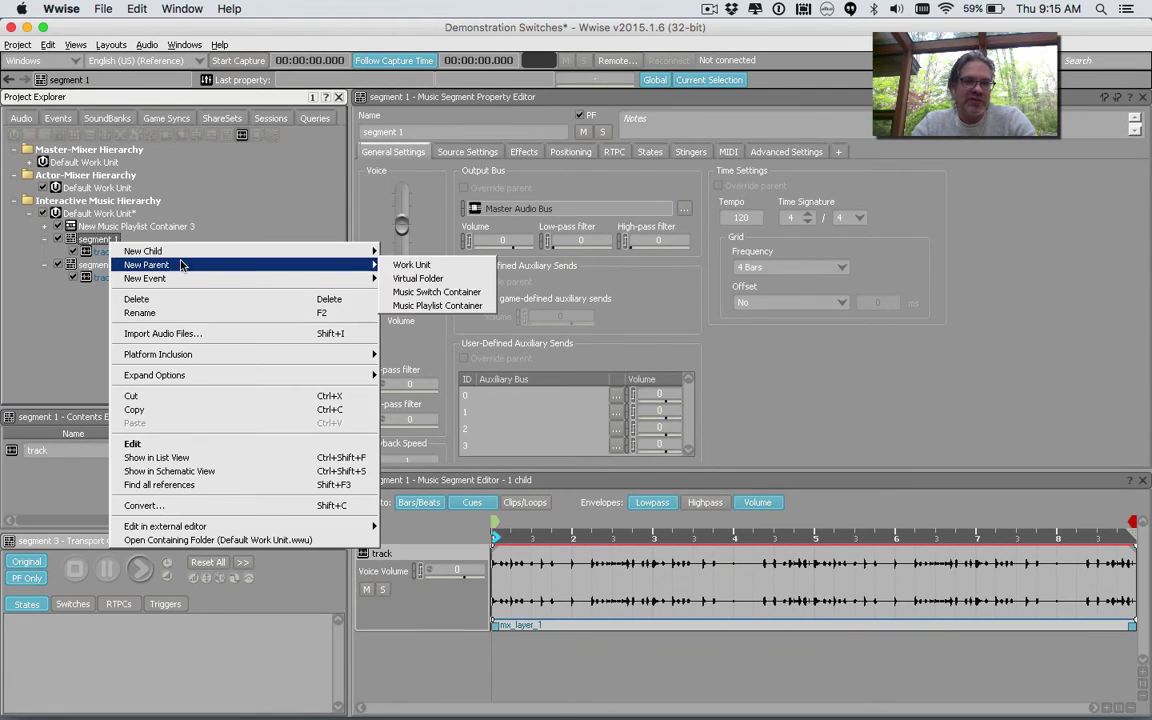
mouse_move(353, 277)
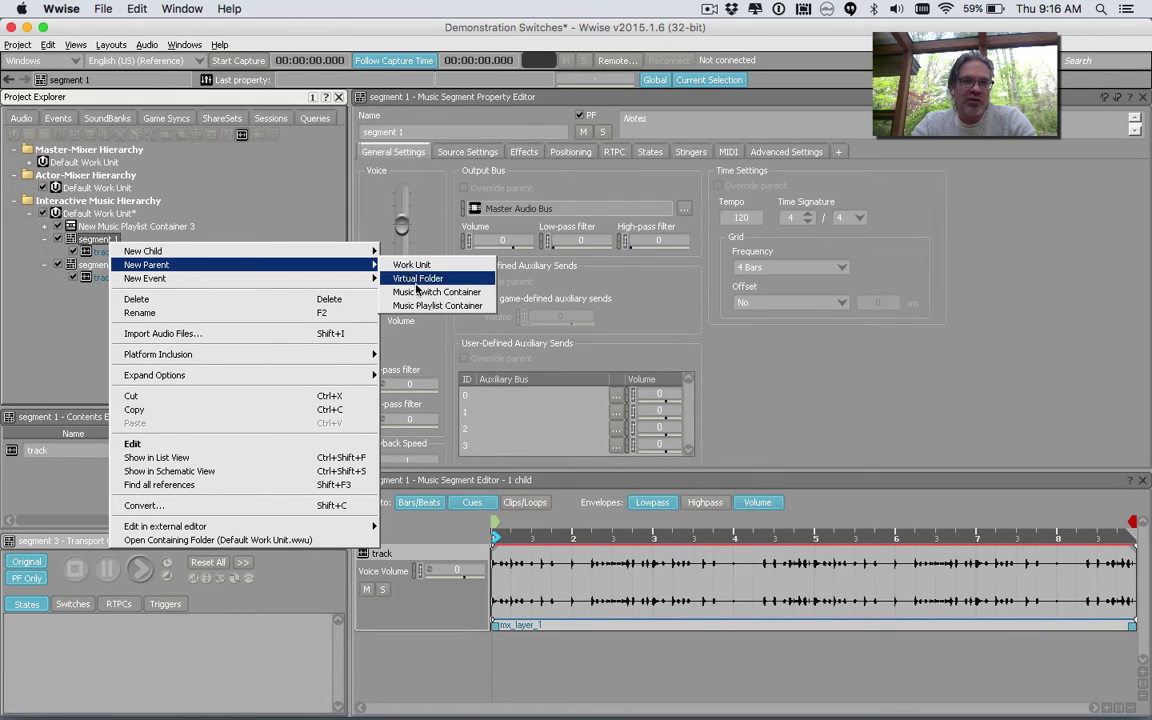
click(410, 305)
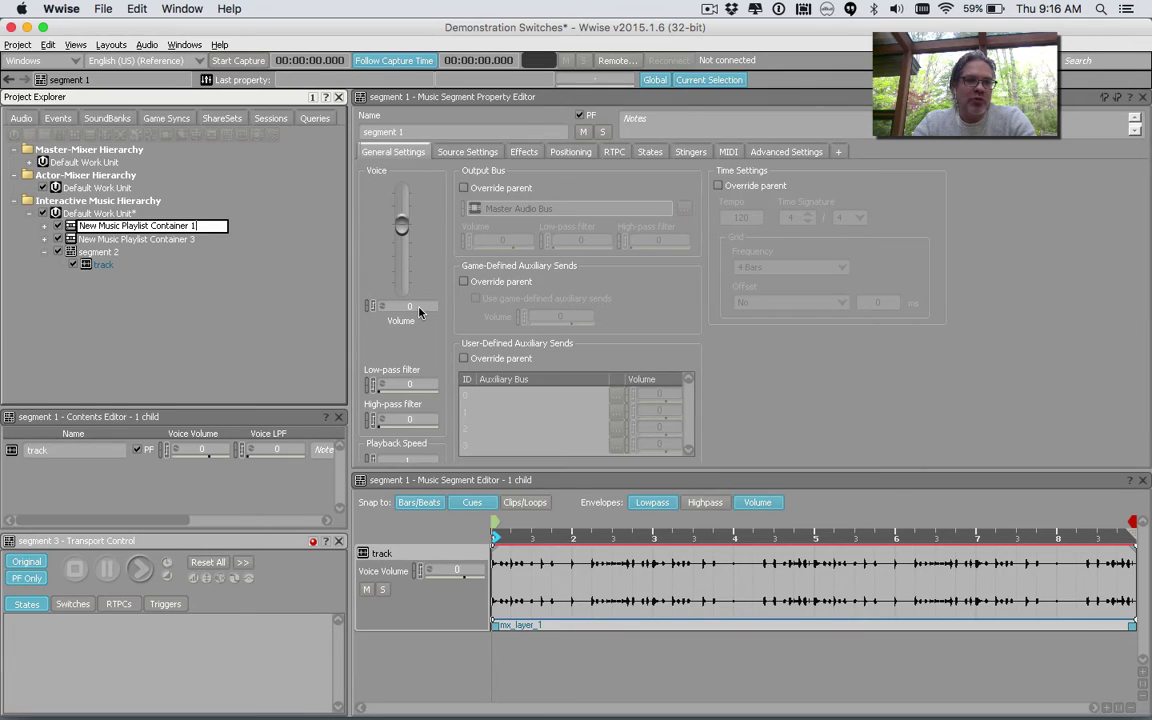
click(335, 301)
Step: Create a parent Music Playlist Container for segment 2 and name it New Music Playlist Container 2
click(98, 252)
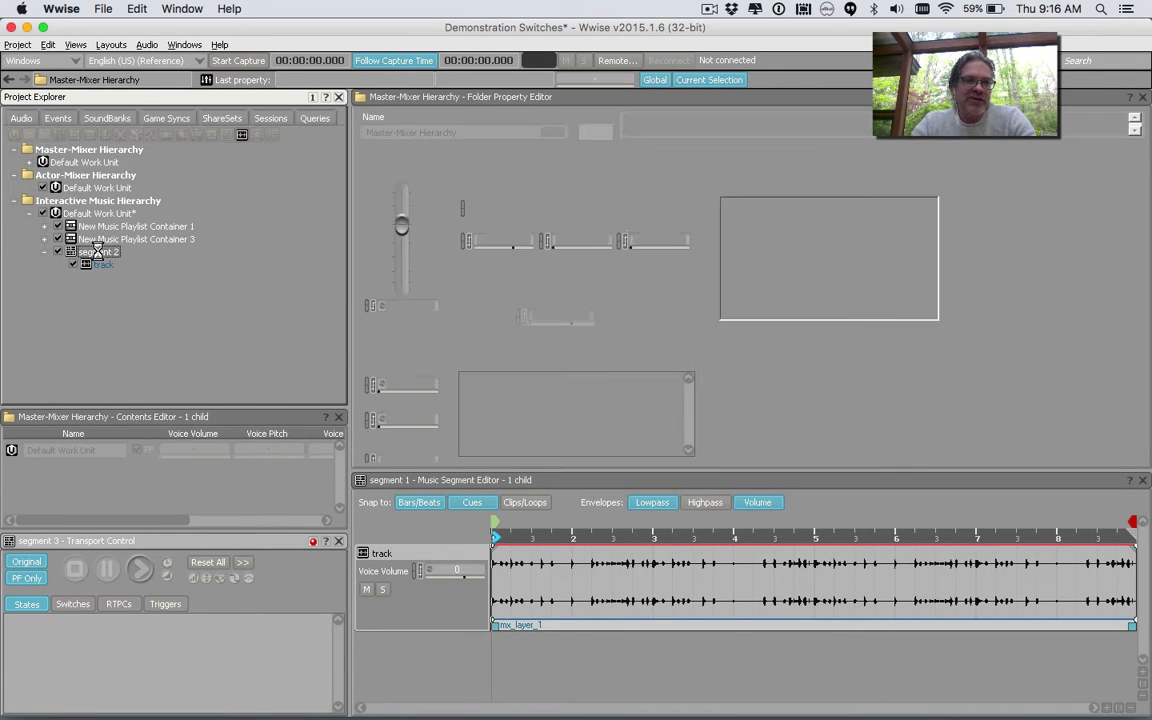
right_click(100, 253)
mouse_move(173, 262)
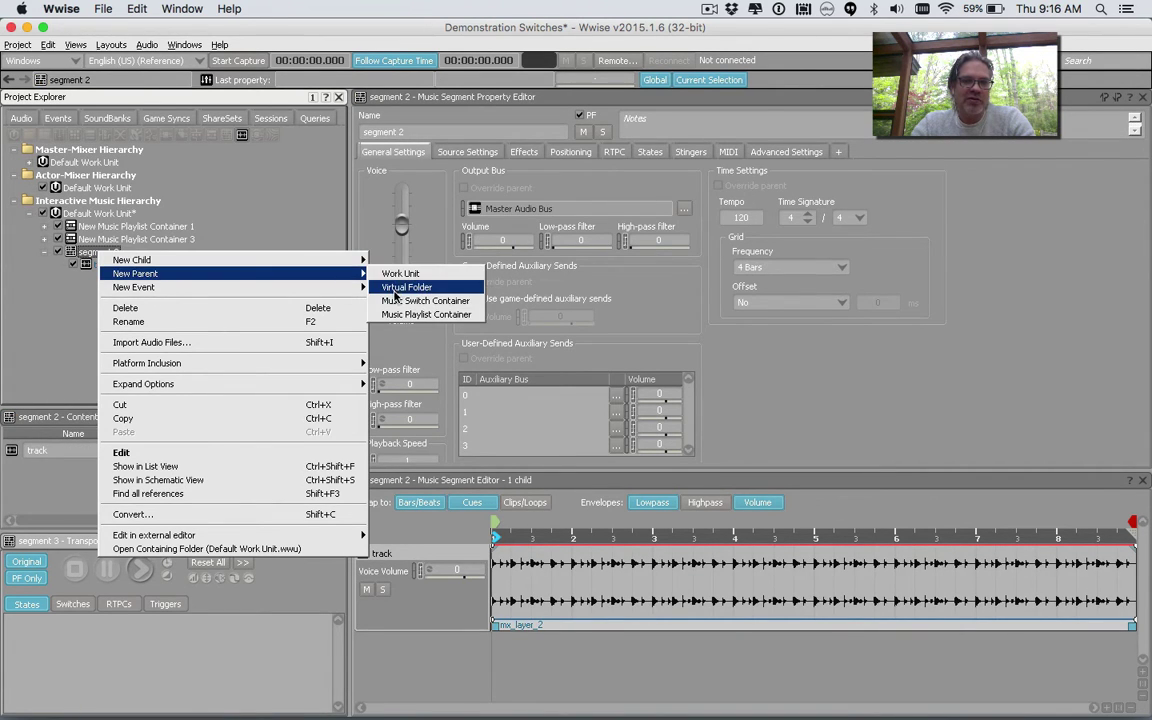
click(405, 314)
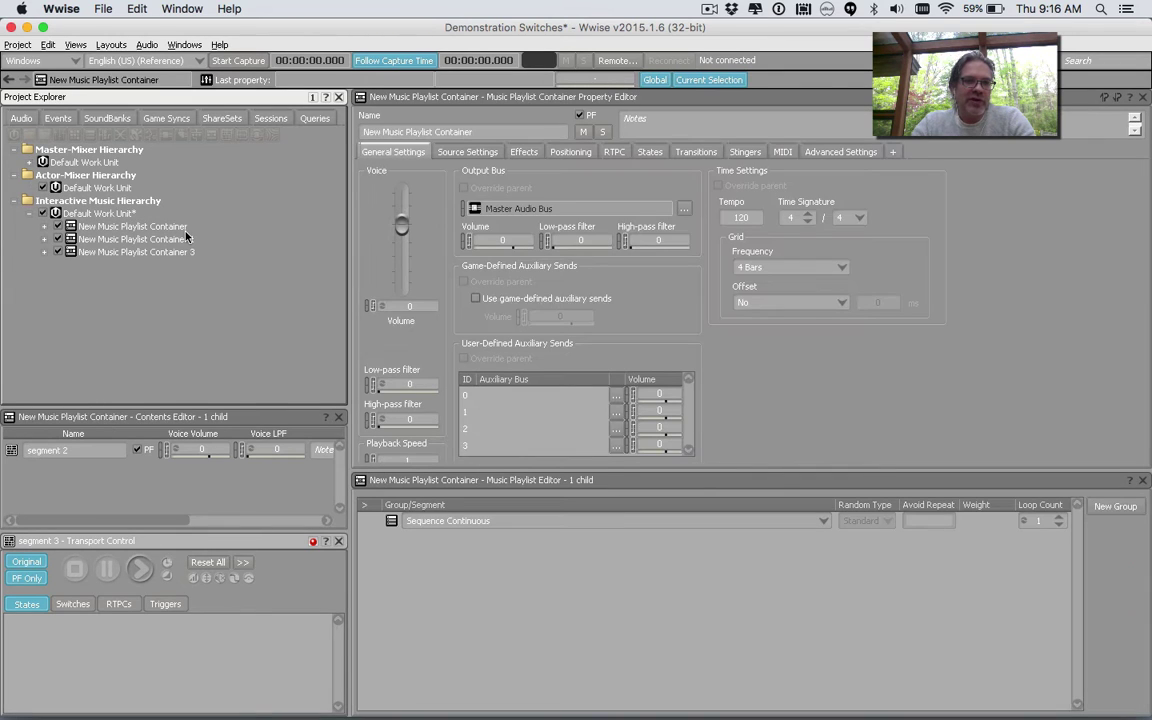
click(491, 131)
click(491, 131)
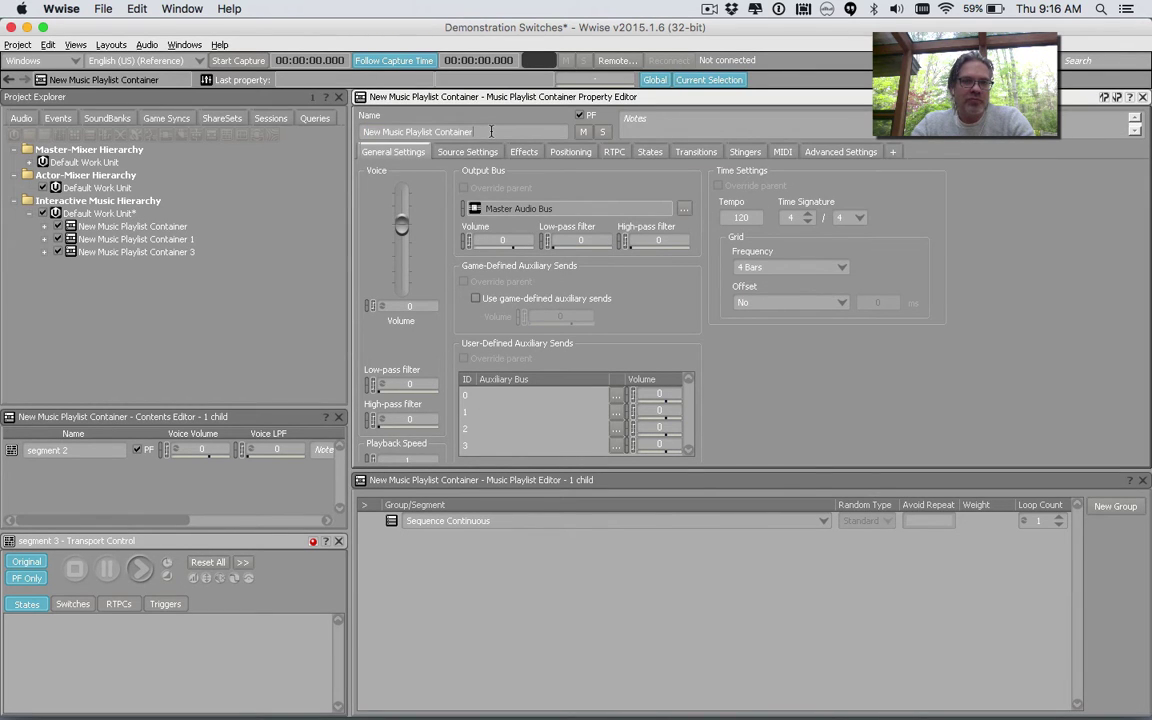
click(137, 240)
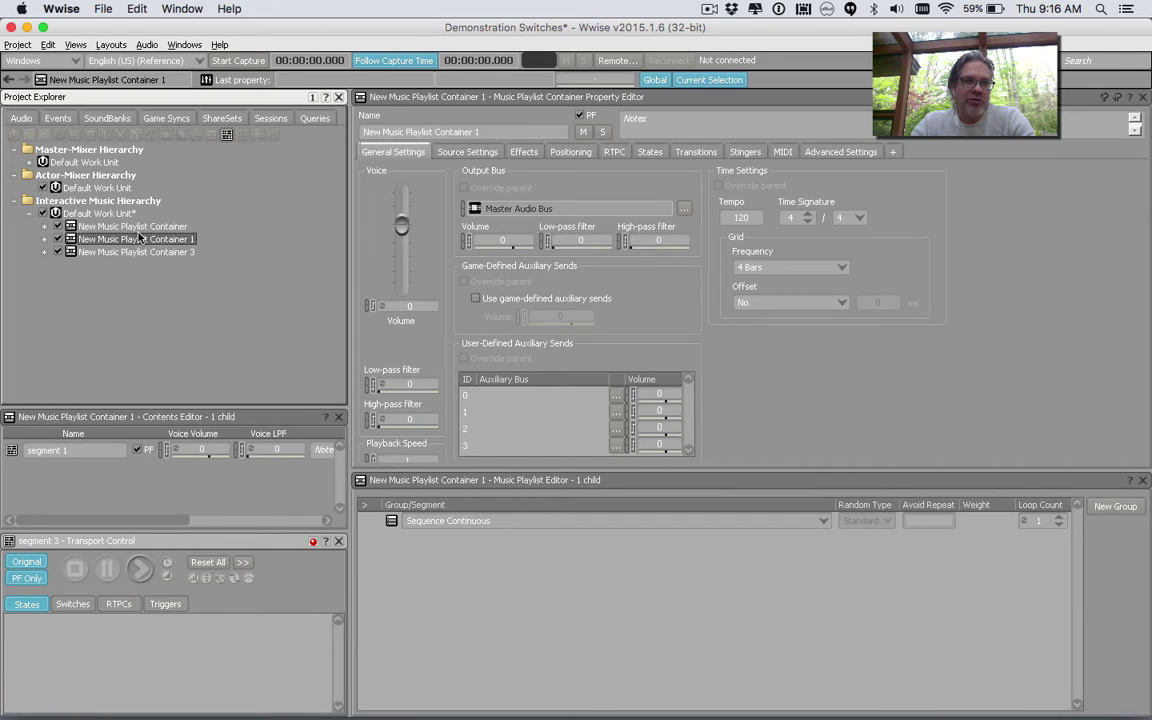
click(140, 227)
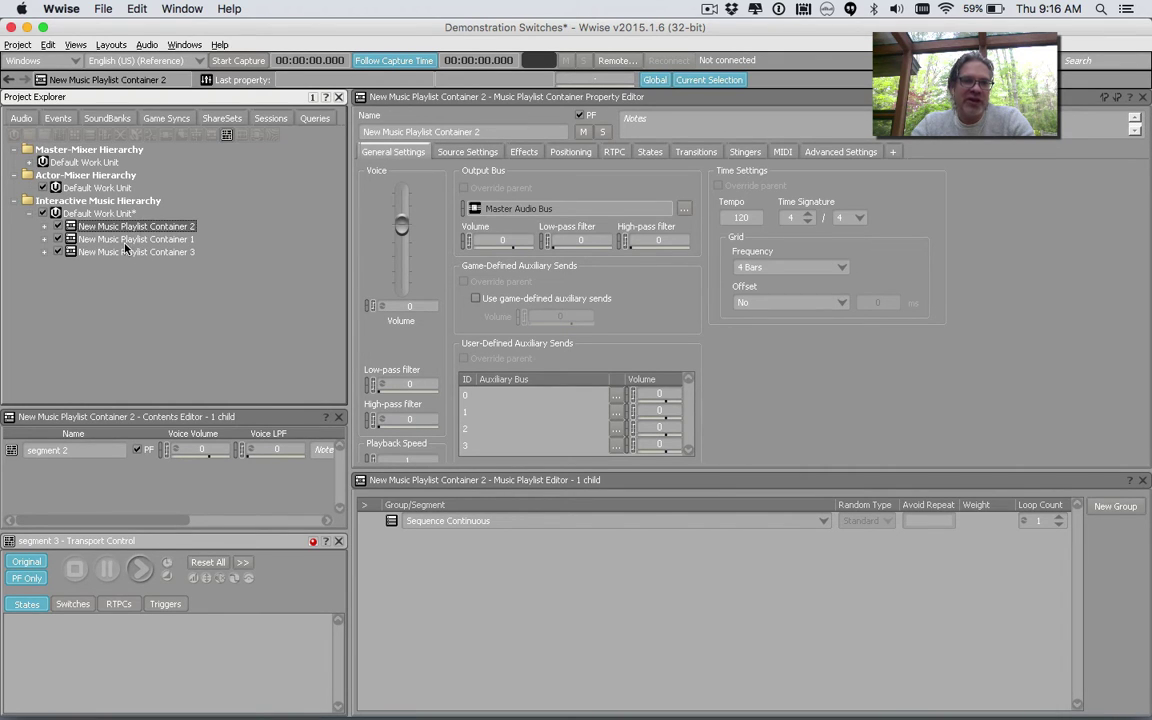
Step: Add segment 1 to the playlist of New Music Playlist Container 1 and set the Sequence Continuous group's loop count to Infinite
click(126, 240)
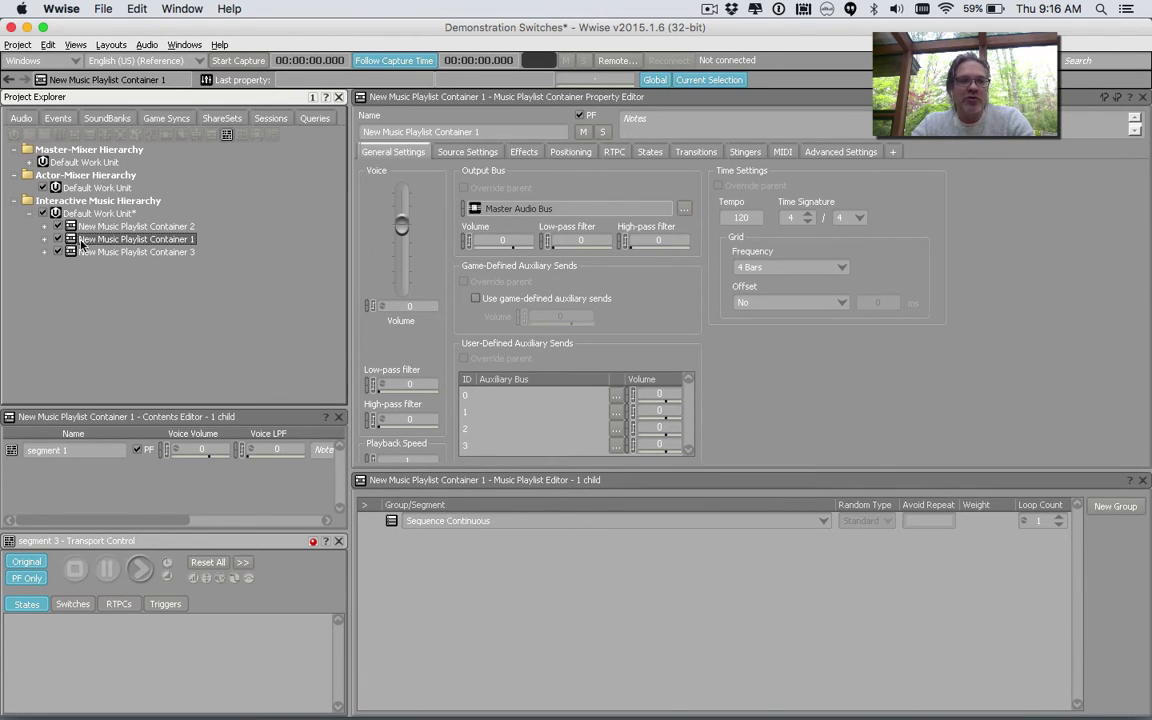
click(45, 239)
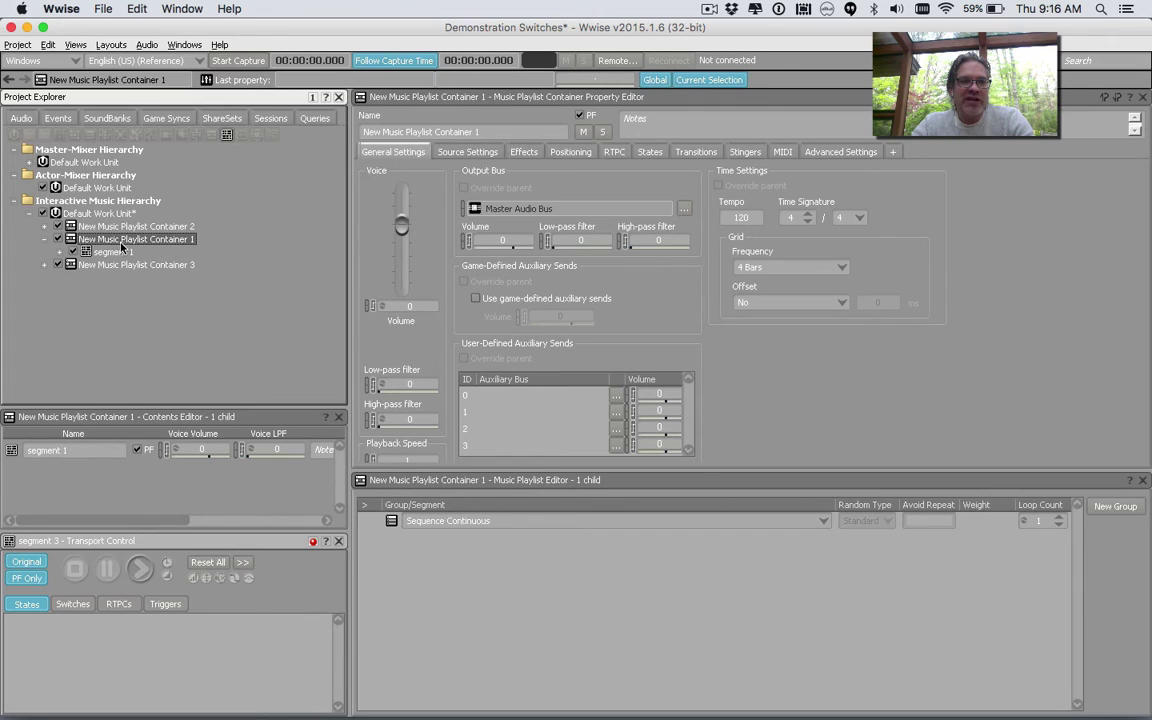
drag(121, 254, 490, 572)
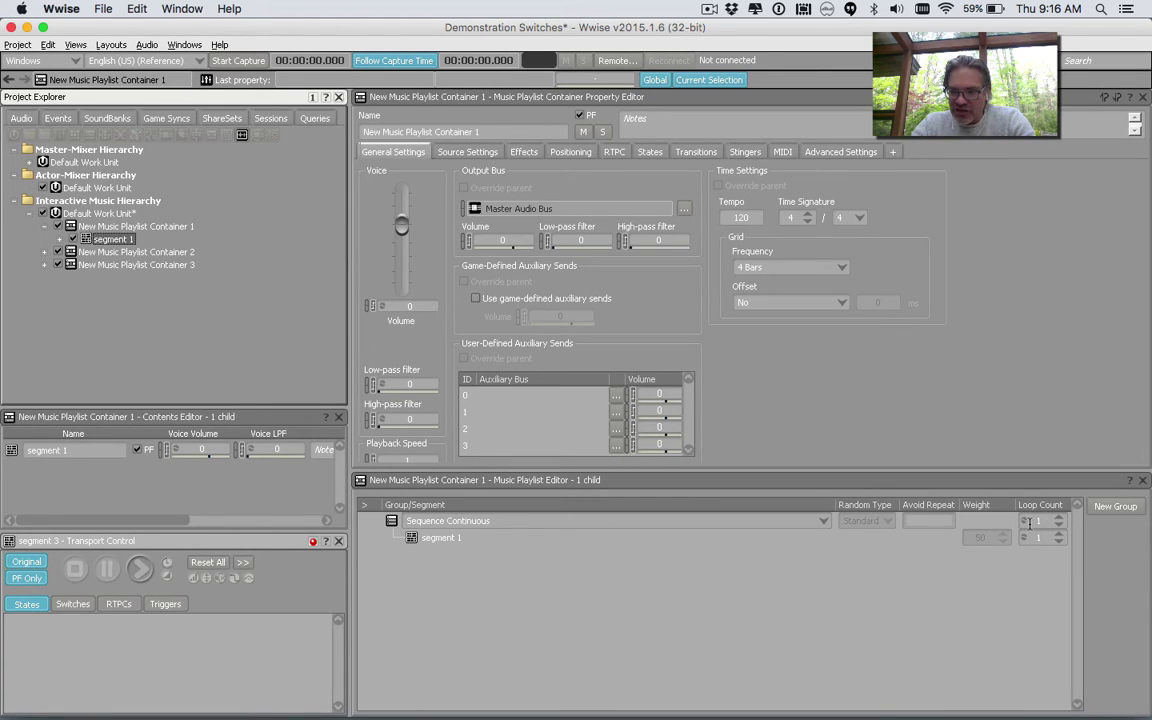
click(1060, 527)
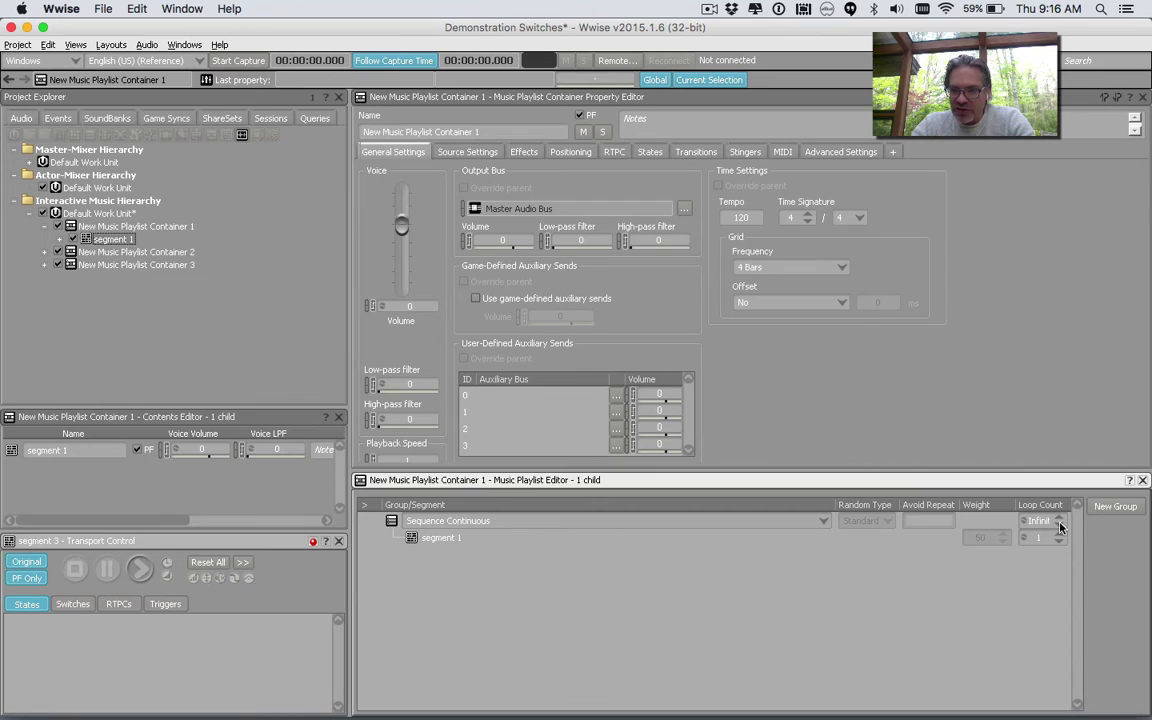
Step: Add segment 2 to the playlist of New Music Playlist Container 2 and set the Sequence Continuous group's loop count to Infinite
click(86, 252)
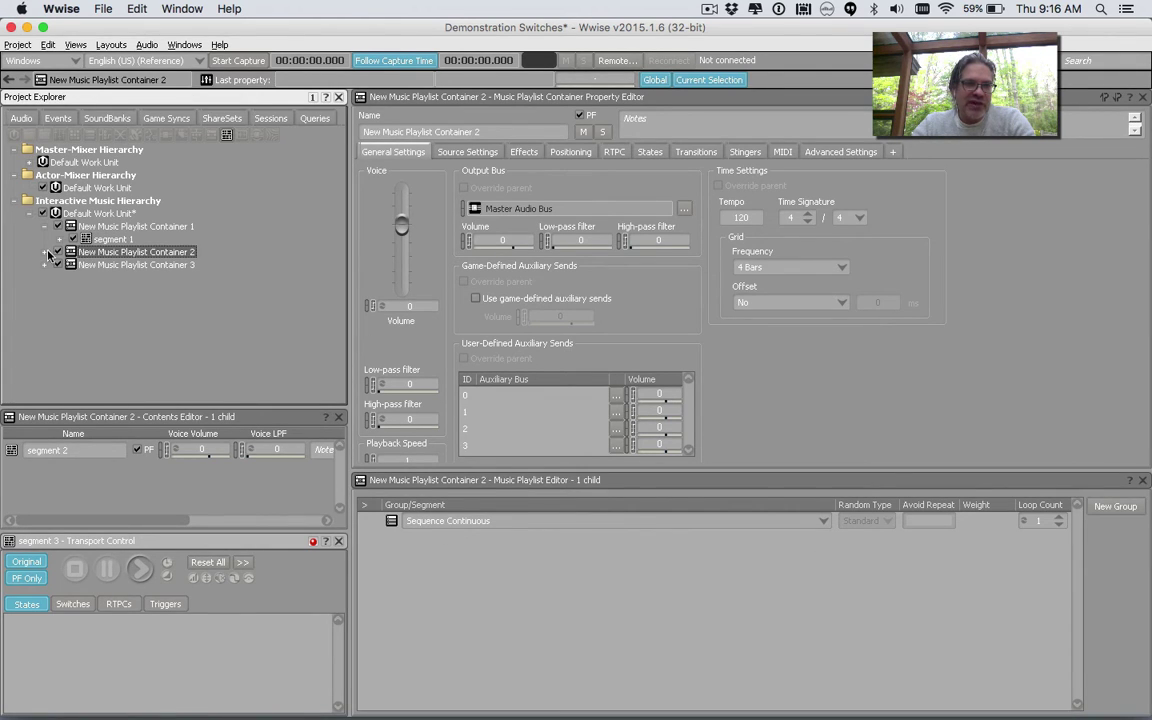
click(44, 252)
drag(85, 265, 460, 530)
click(1058, 523)
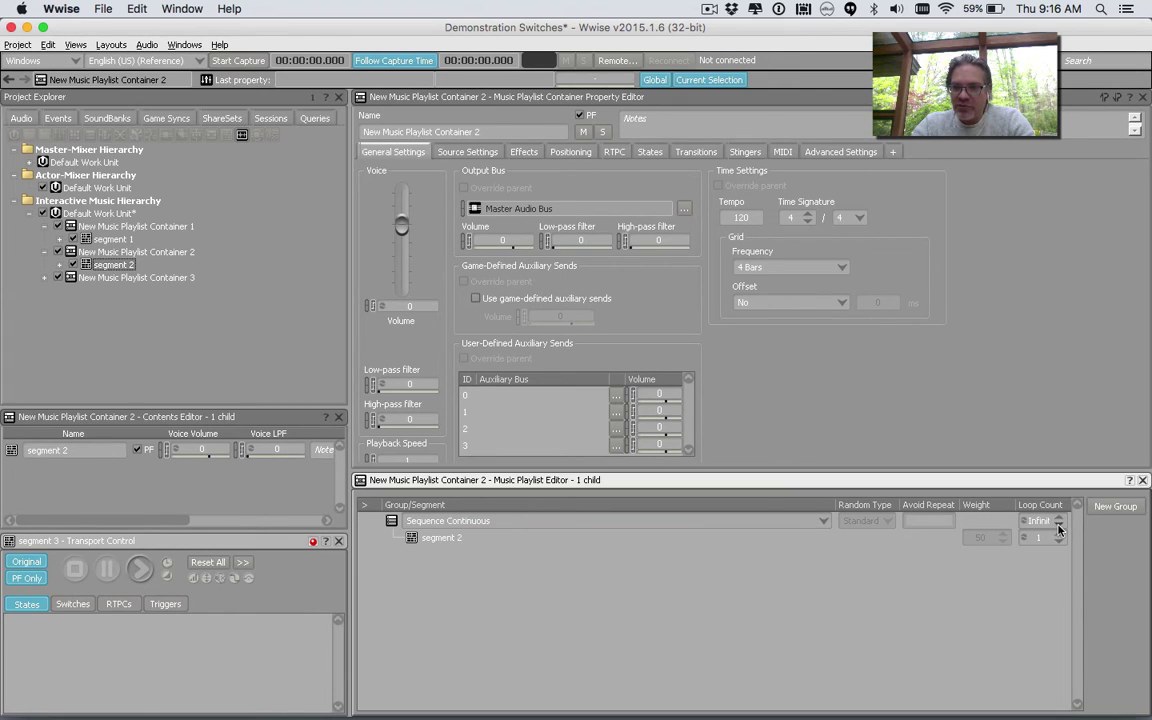
Step: Add segment 3 to the playlist of New Music Playlist Container 3 and set the Sequence Continuous group's loop count to Infinite
double_click(86, 279)
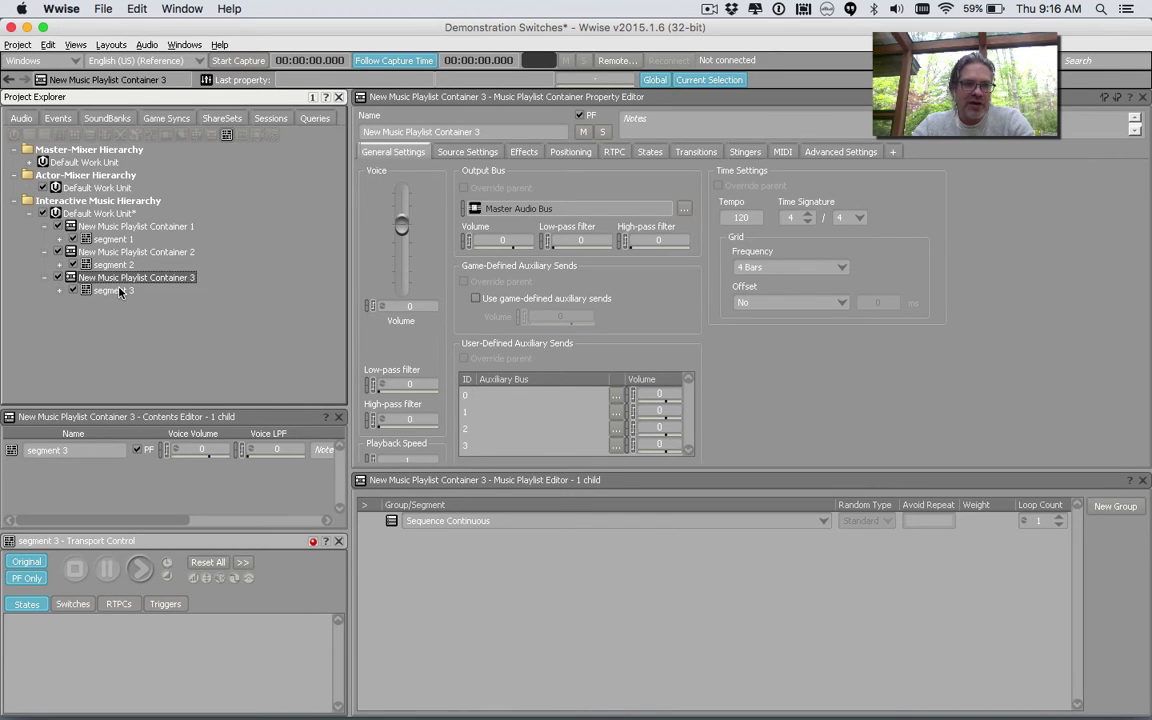
click(119, 290)
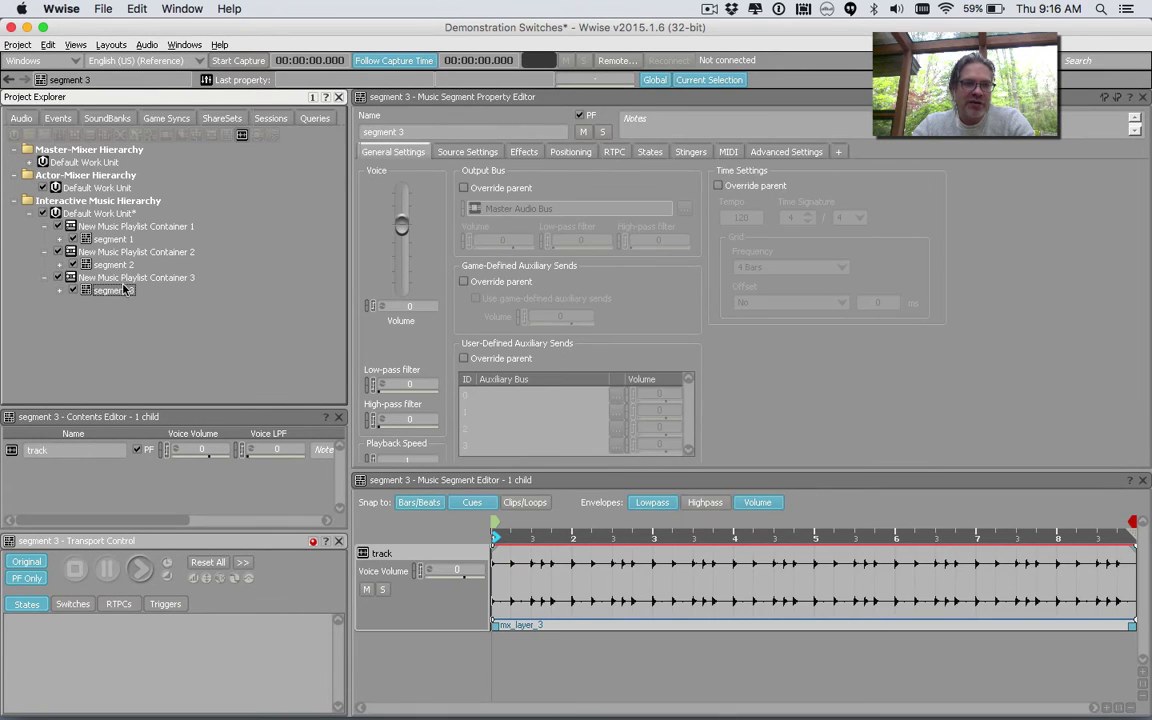
click(127, 281)
drag(124, 292, 491, 583)
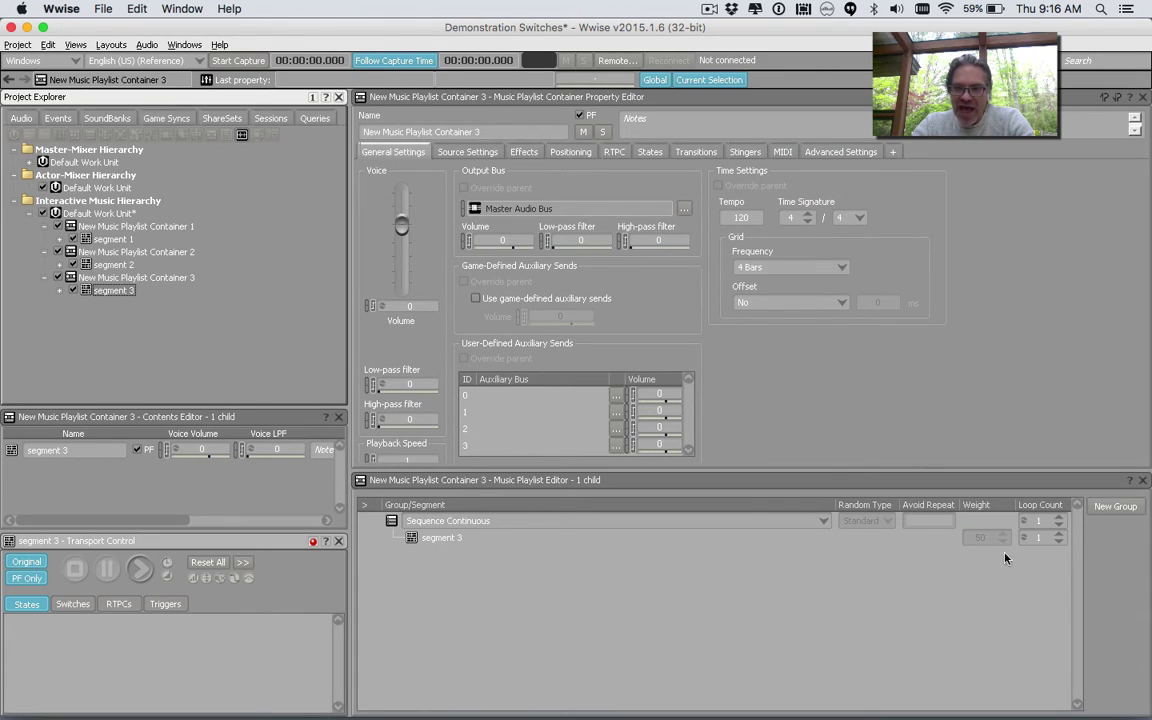
click(1058, 524)
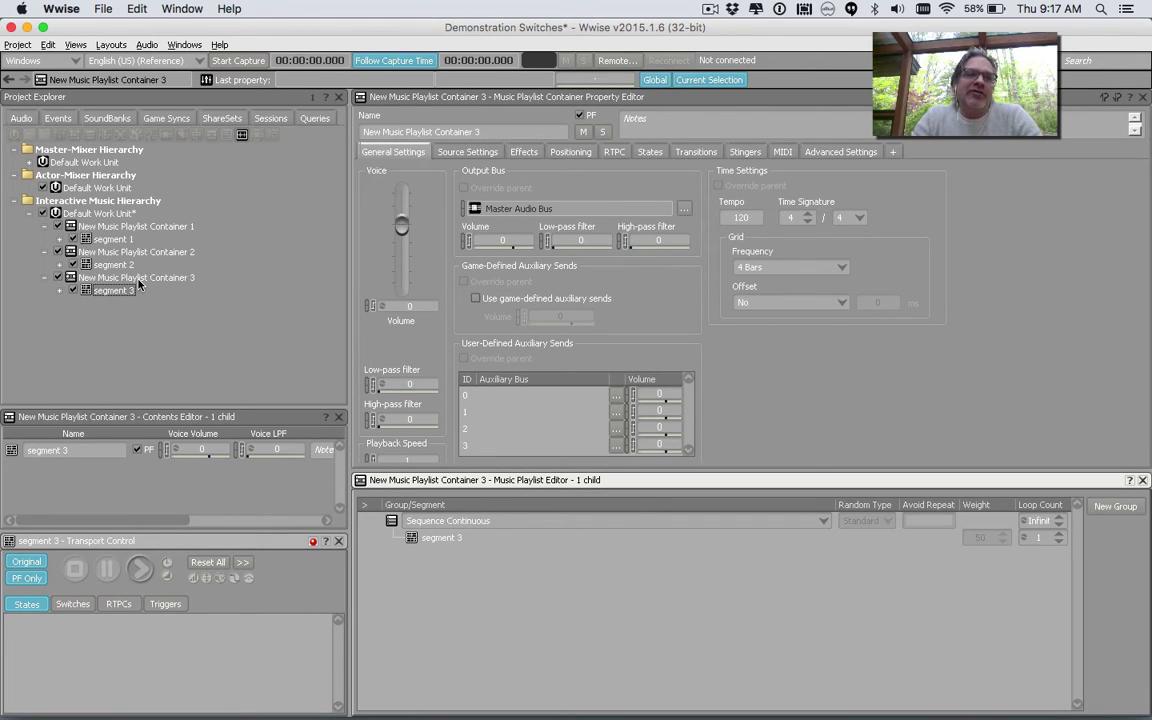
Step: Collapse the three playlist containers and group them together under a new parent Music Switch Container
click(44, 227)
click(44, 240)
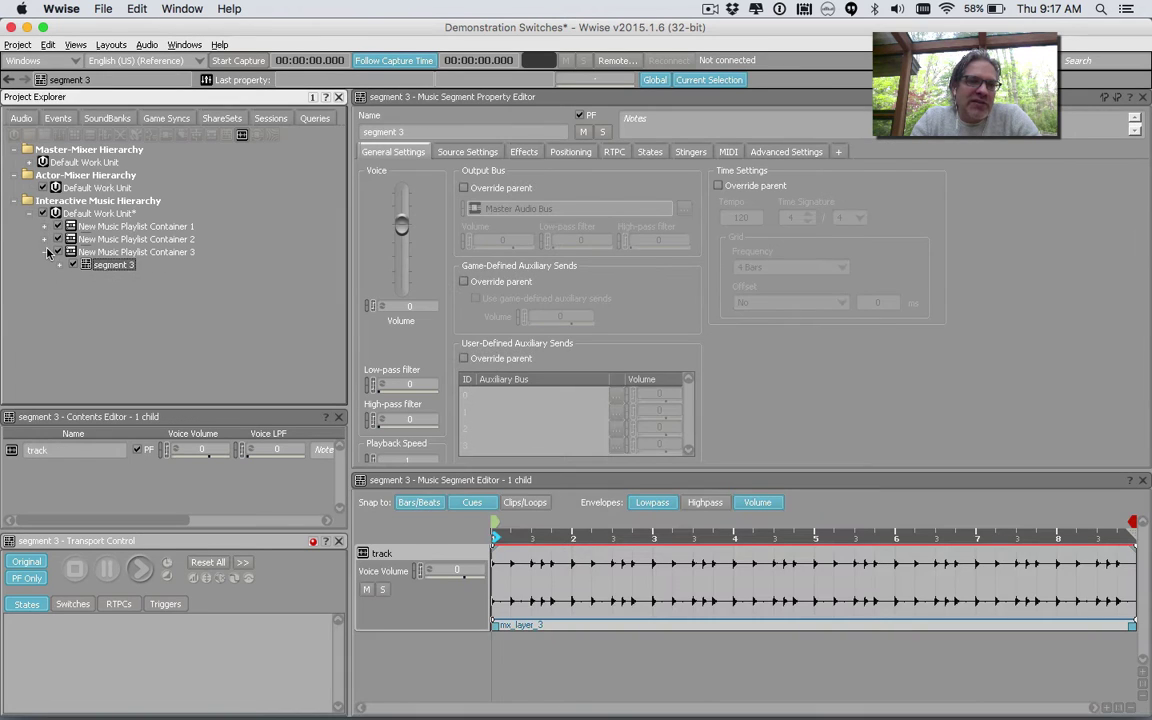
click(45, 252)
click(92, 226)
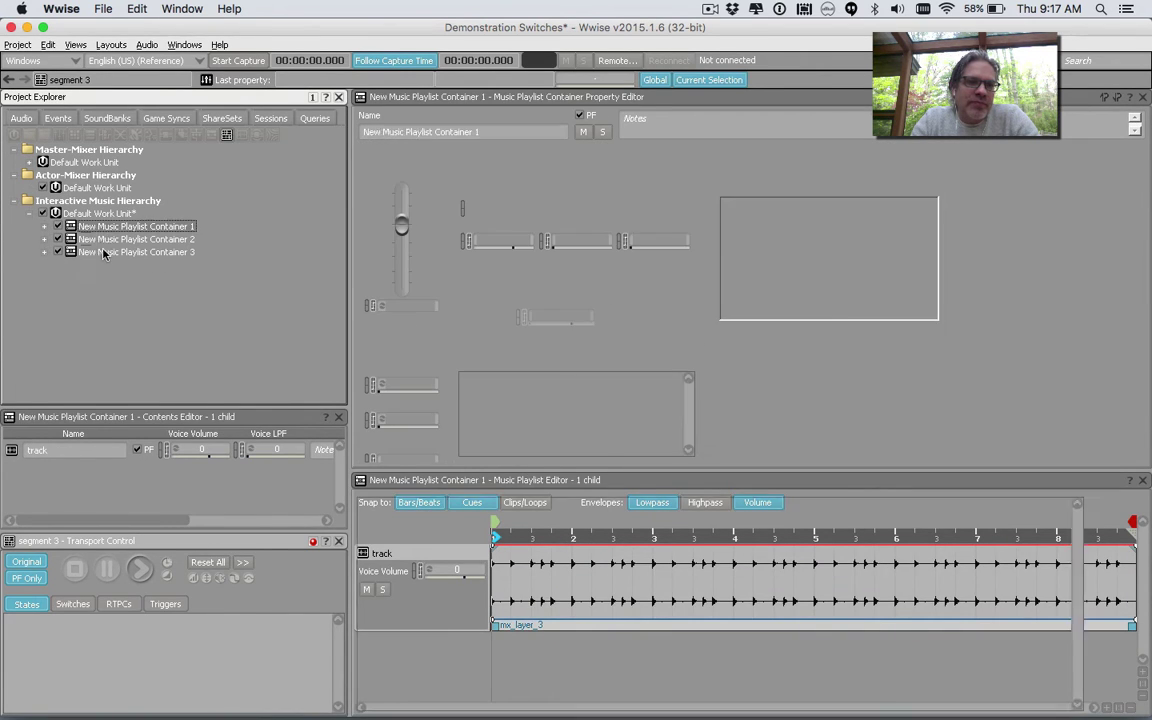
right_click(105, 253)
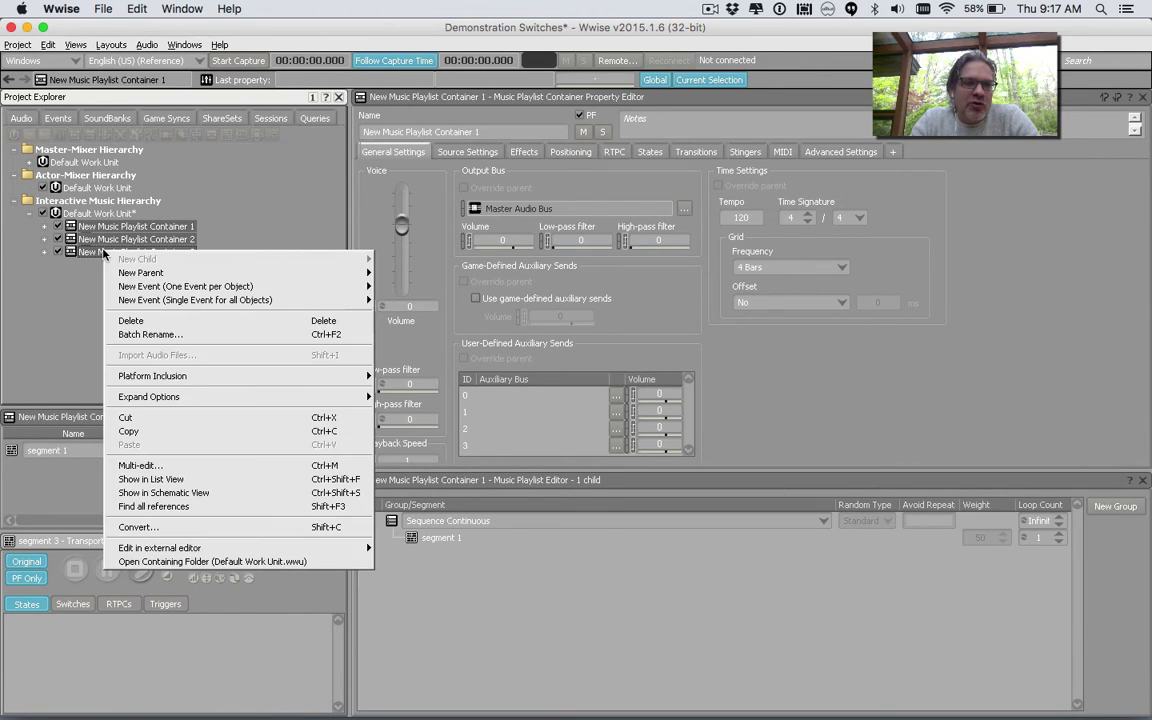
mouse_move(366, 272)
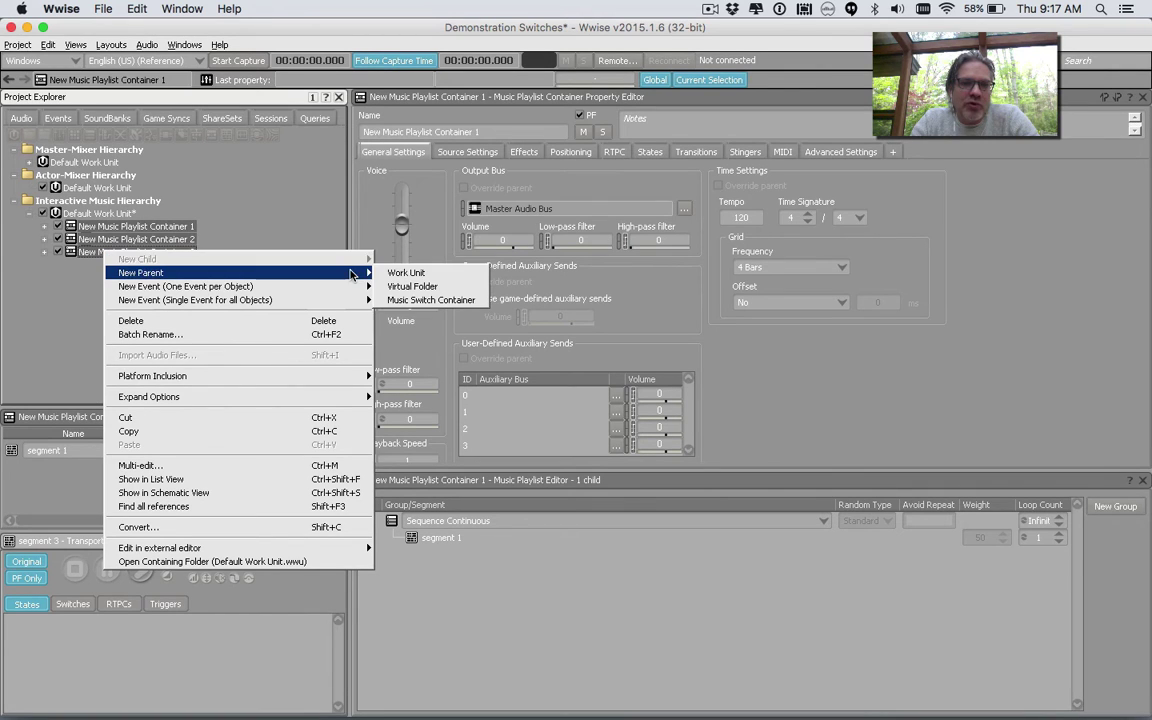
click(419, 300)
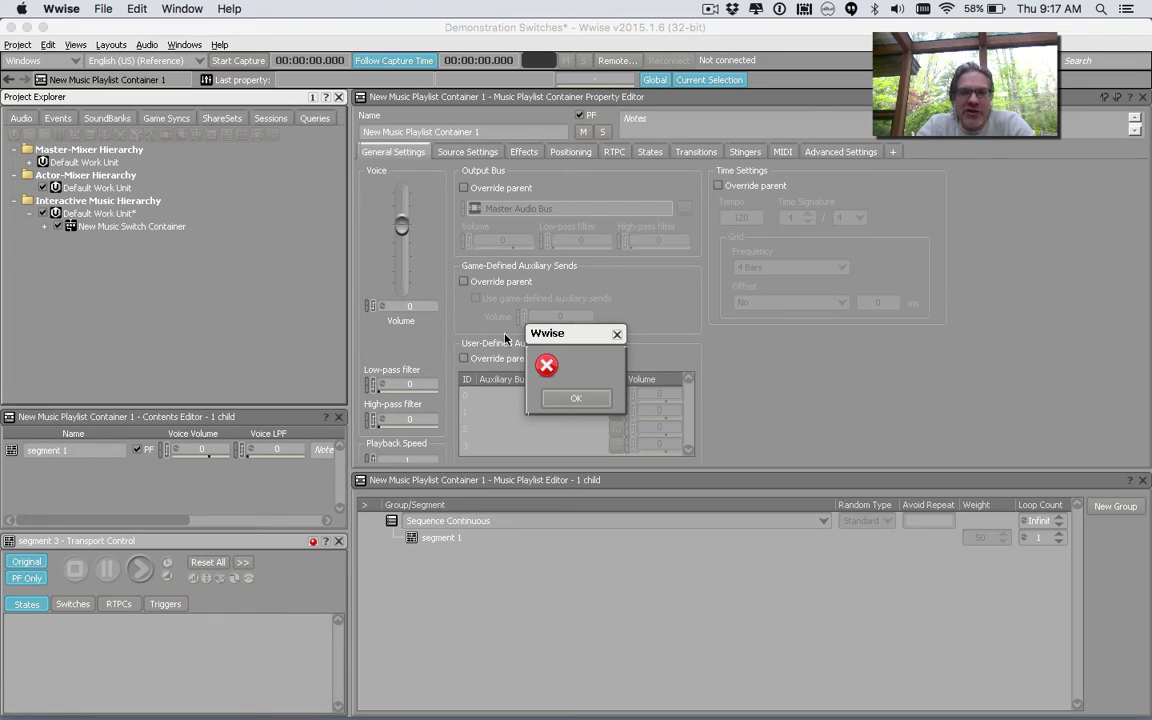
click(574, 397)
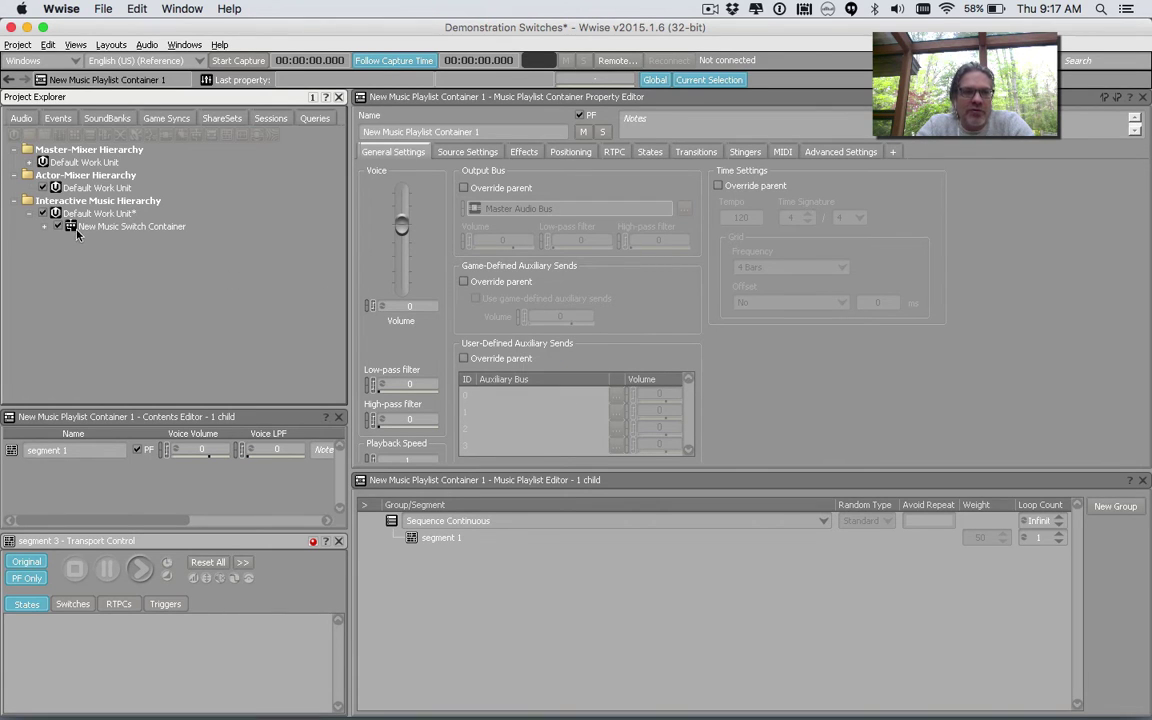
Step: Expand New Music Switch Container, open it for editing, and save the project
click(44, 227)
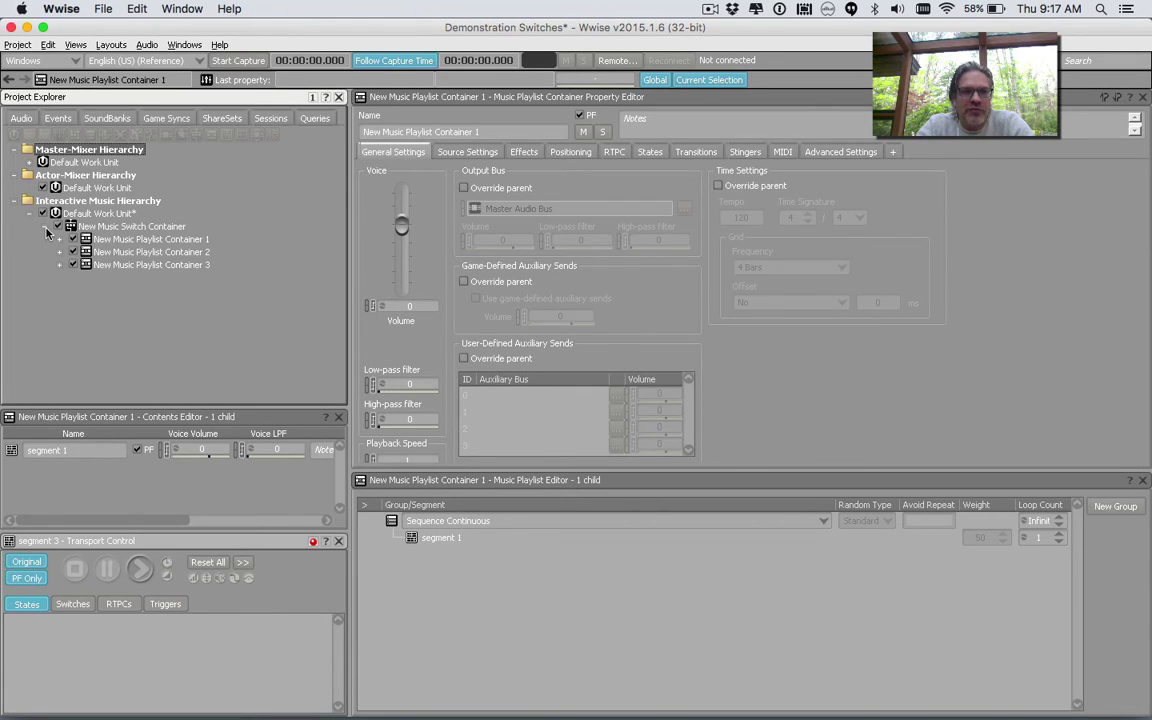
click(153, 228)
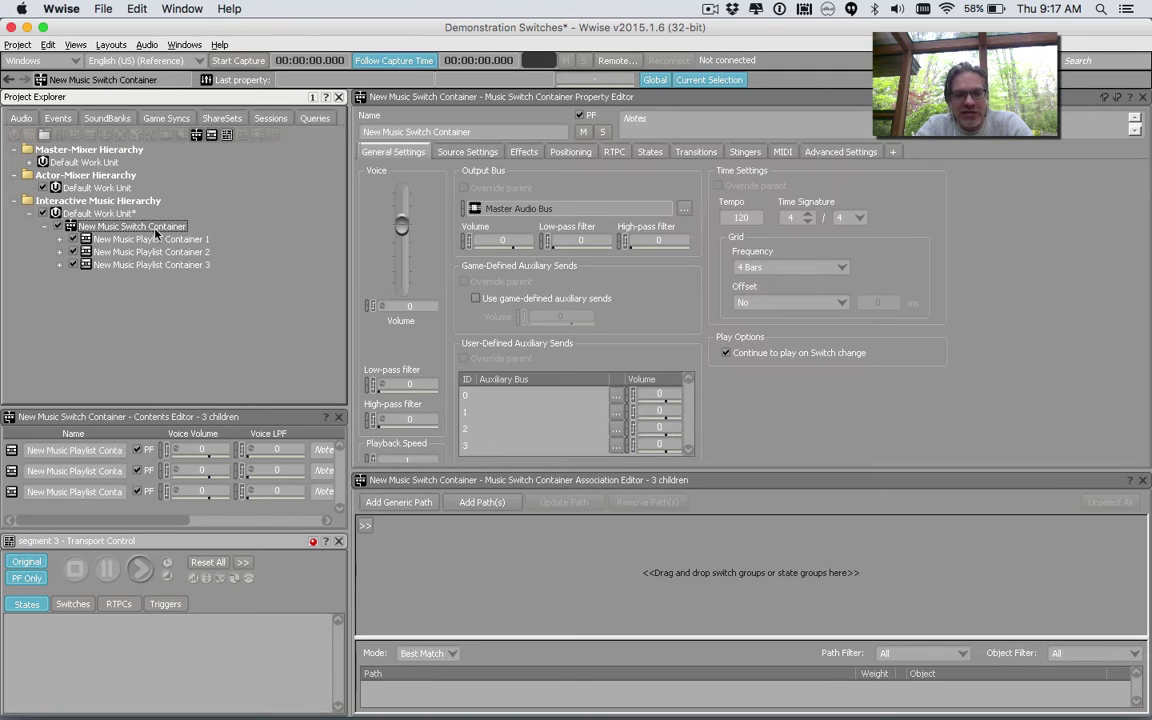
key(ctrl+s)
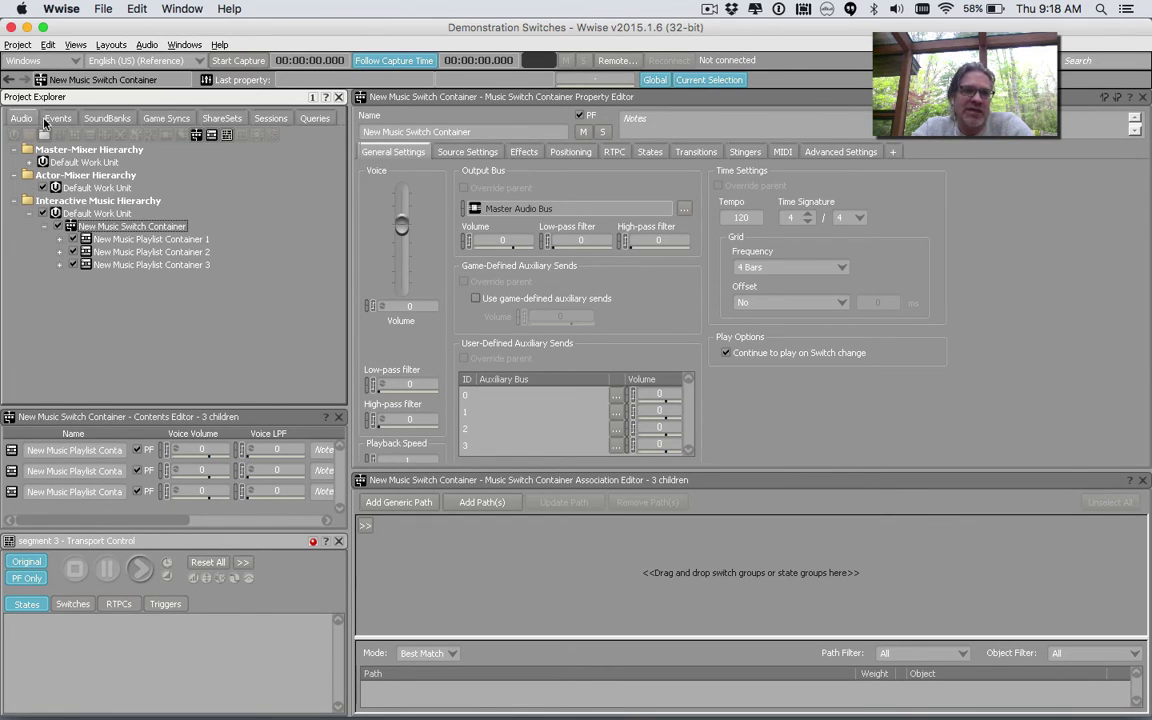
Step: Create a state group named Player_Location in the Default Work Unit under States
click(173, 121)
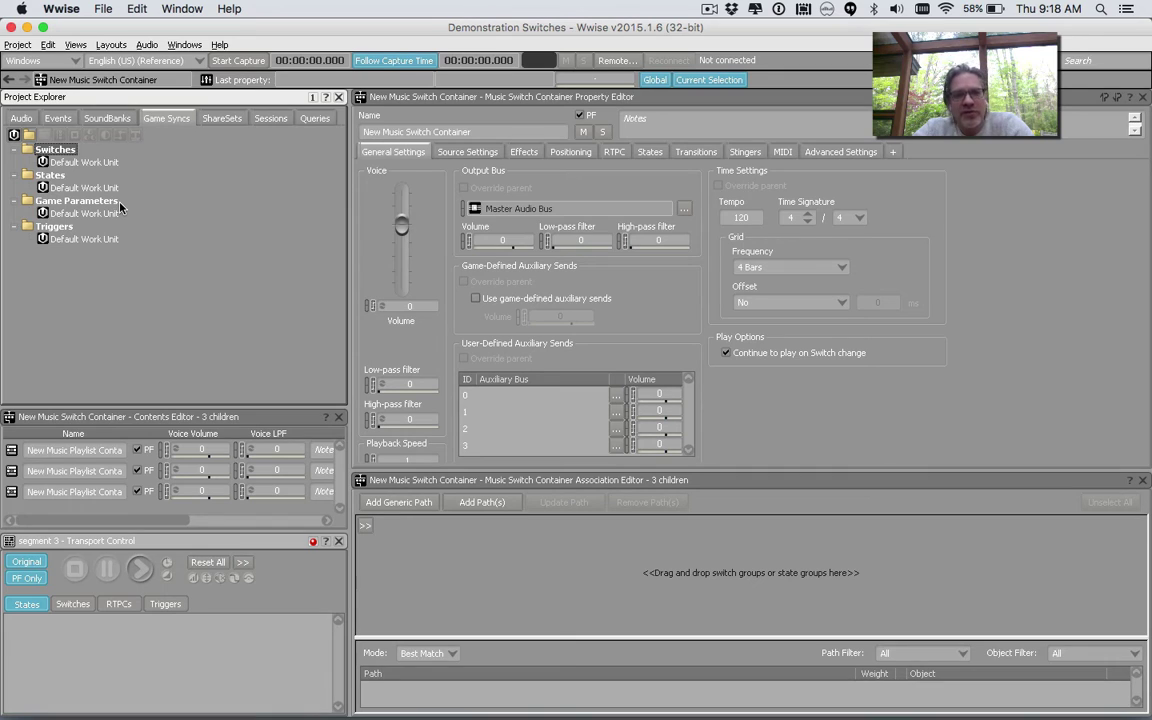
click(95, 189)
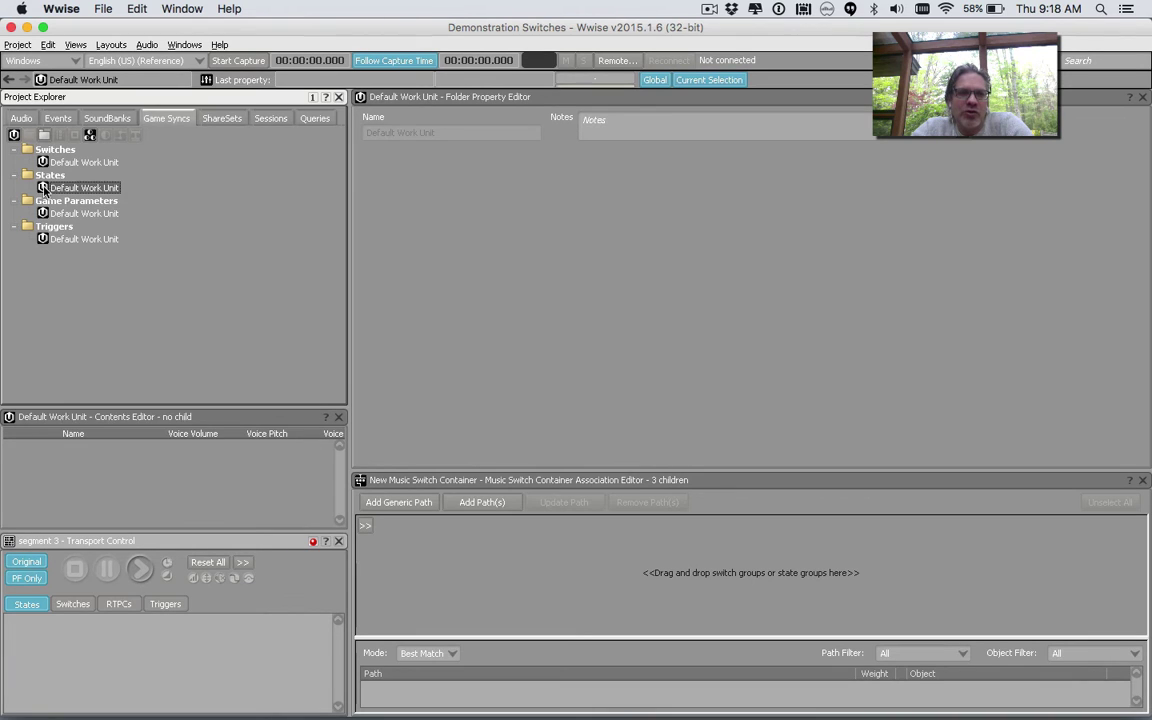
right_click(44, 191)
mouse_move(120, 196)
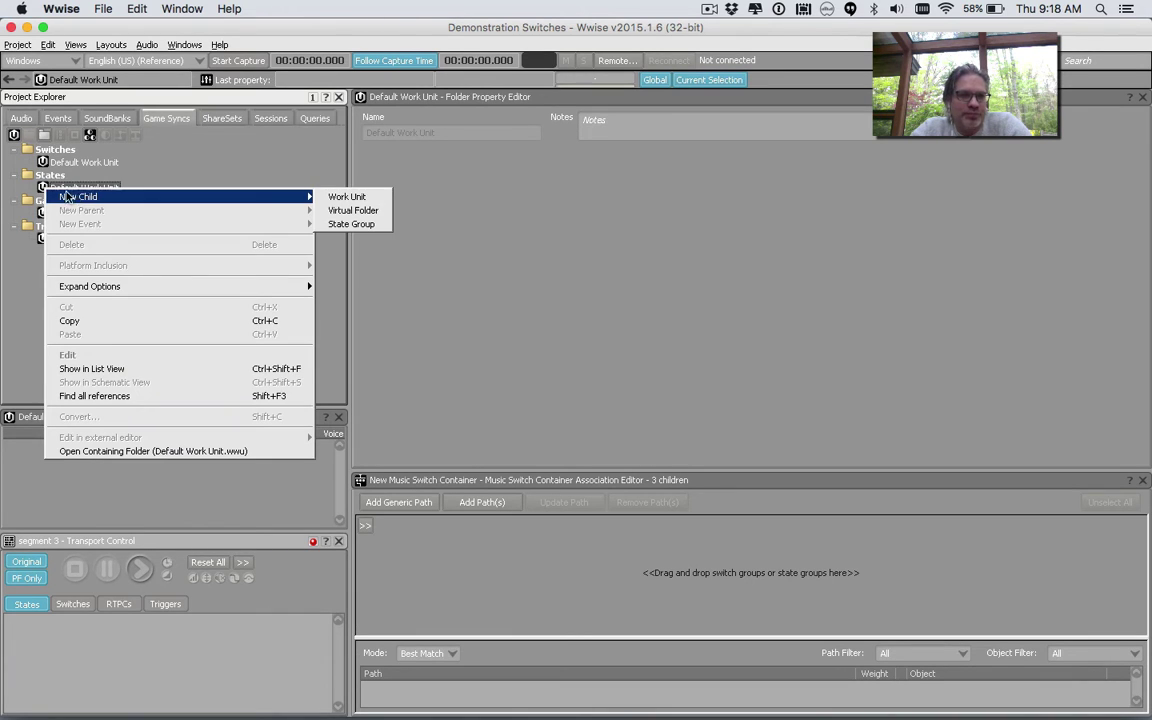
click(369, 223)
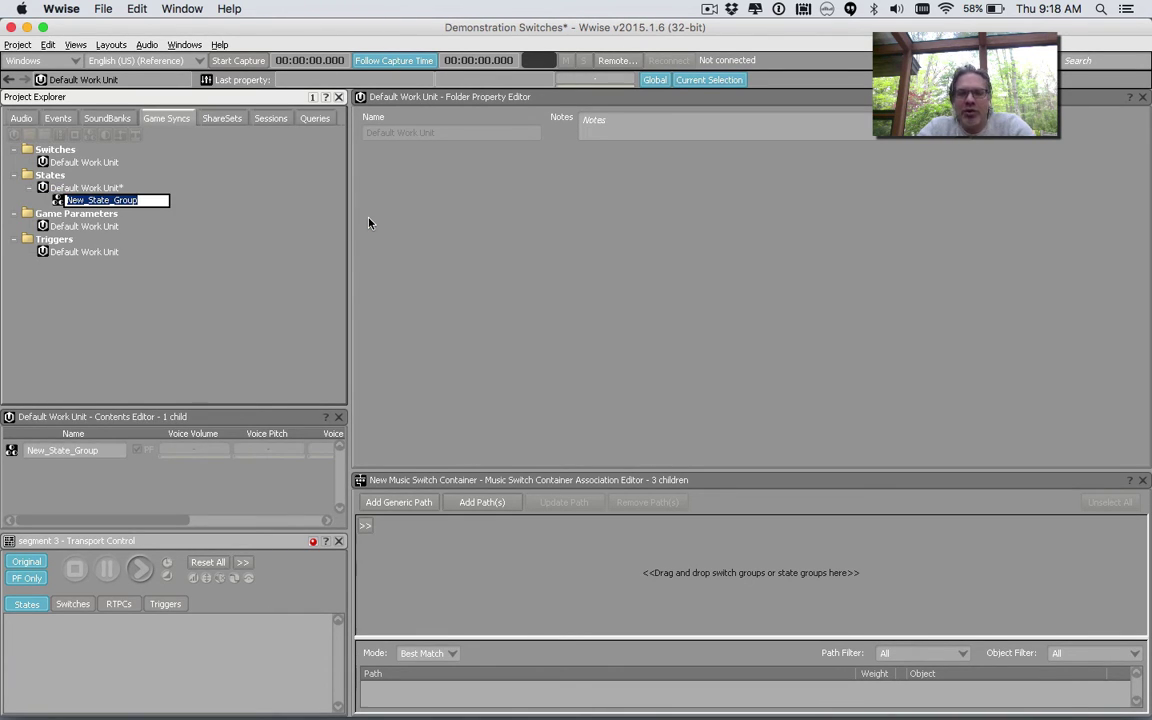
text(Player)
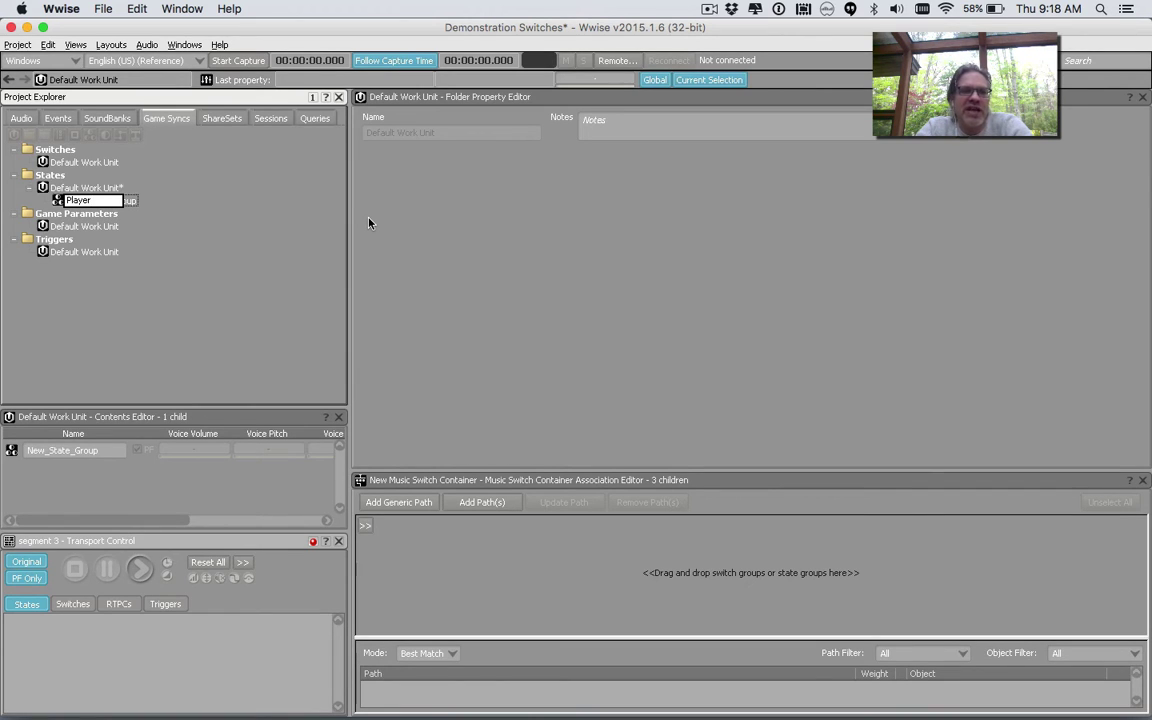
text(_Sta)
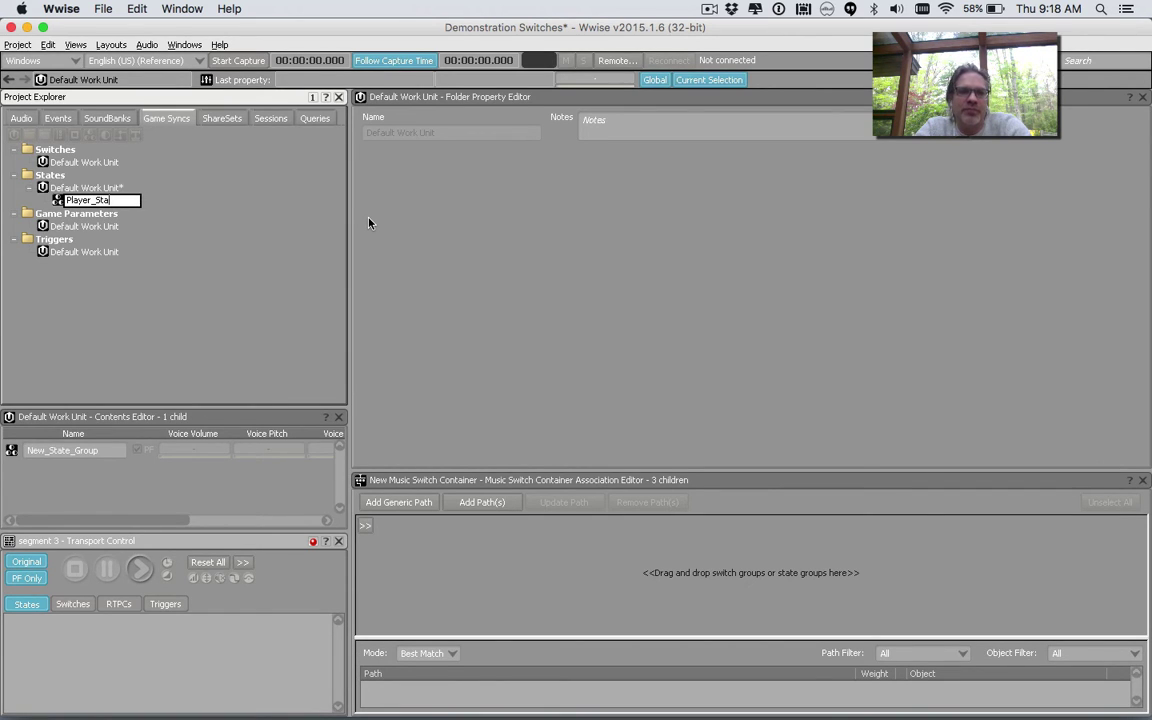
key(BackSpace)
key(BackSpace)
key(BackSpace)
text(Locati)
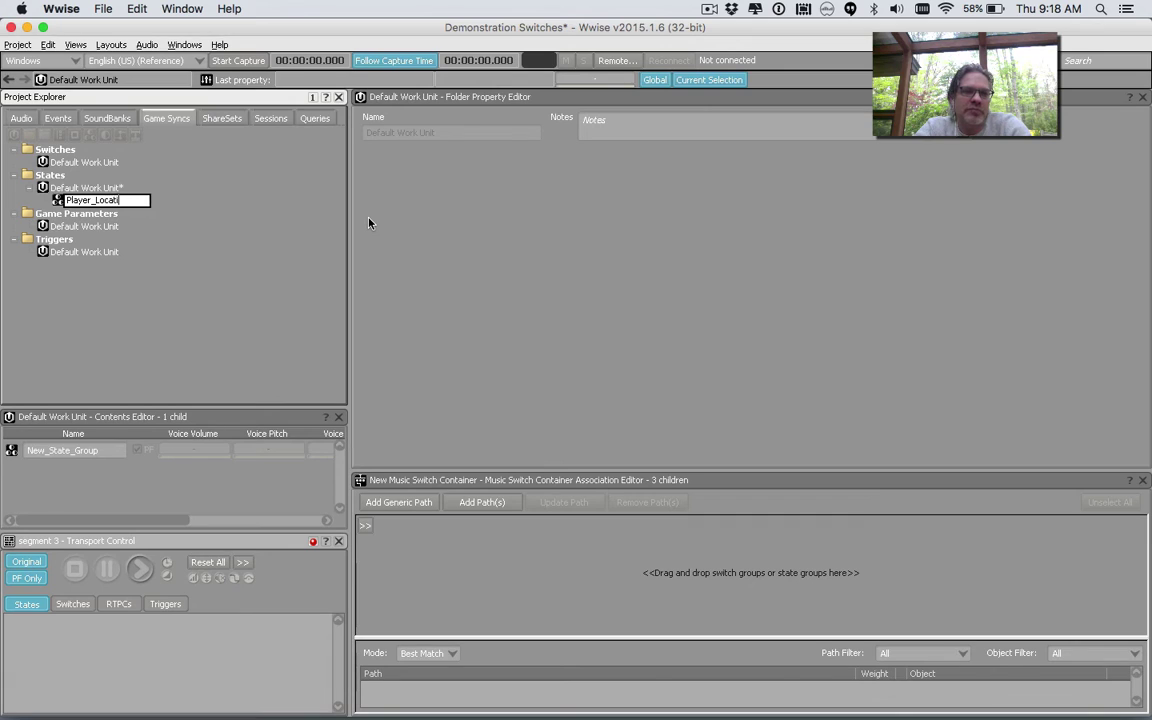
text(on)
key(Return)
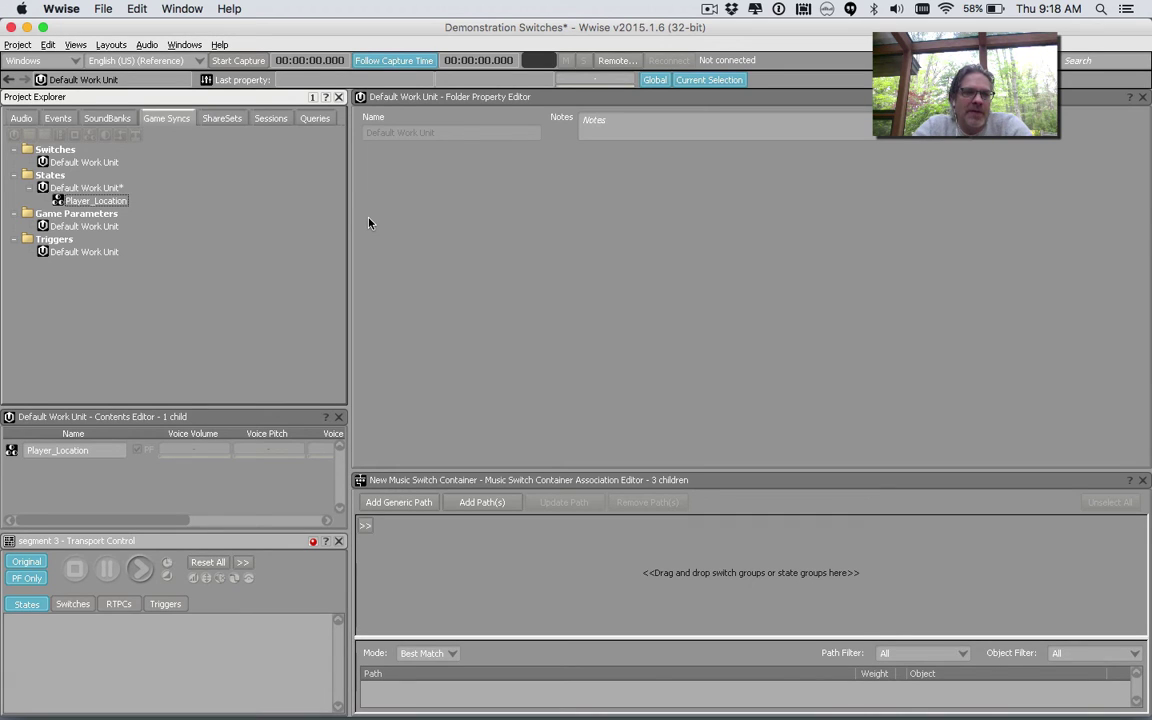
Step: Add a child state named Forest to the Player_Location state group
click(103, 206)
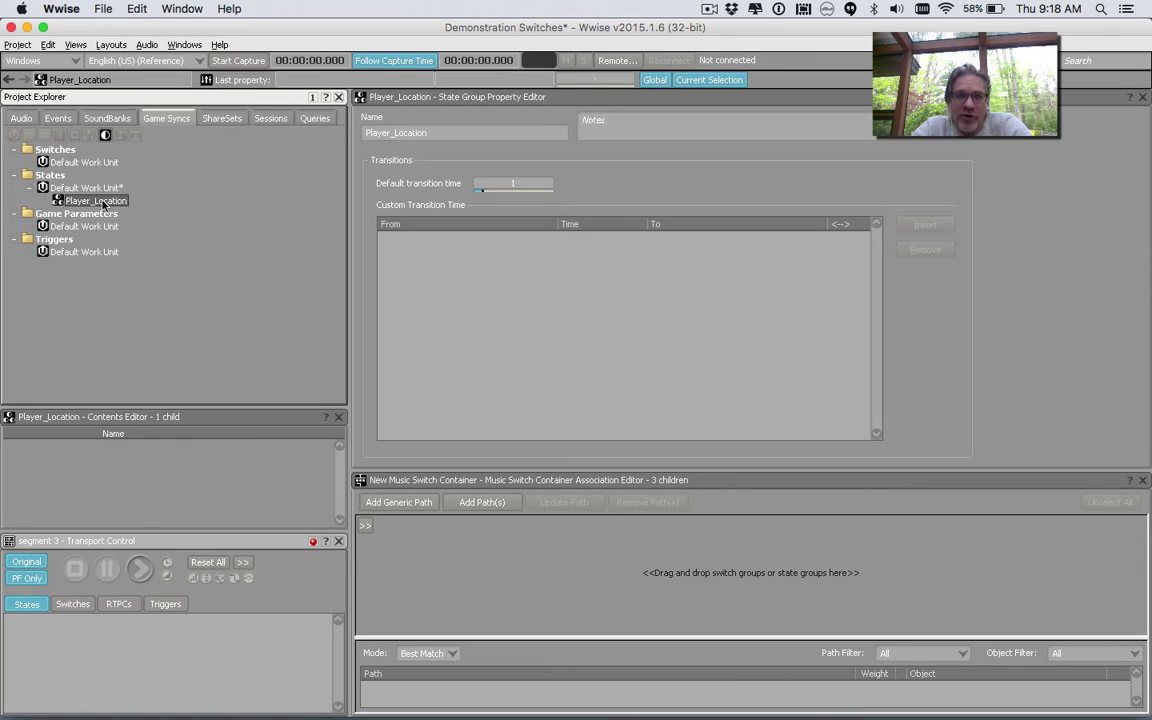
right_click(103, 205)
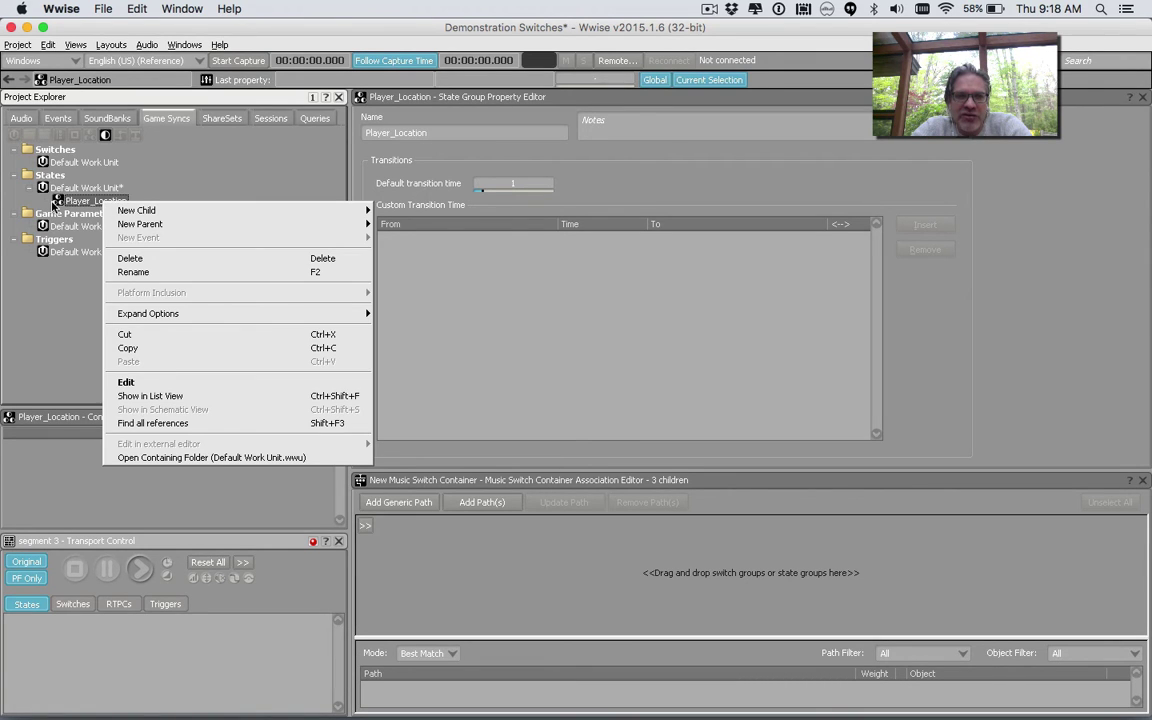
mouse_move(156, 216)
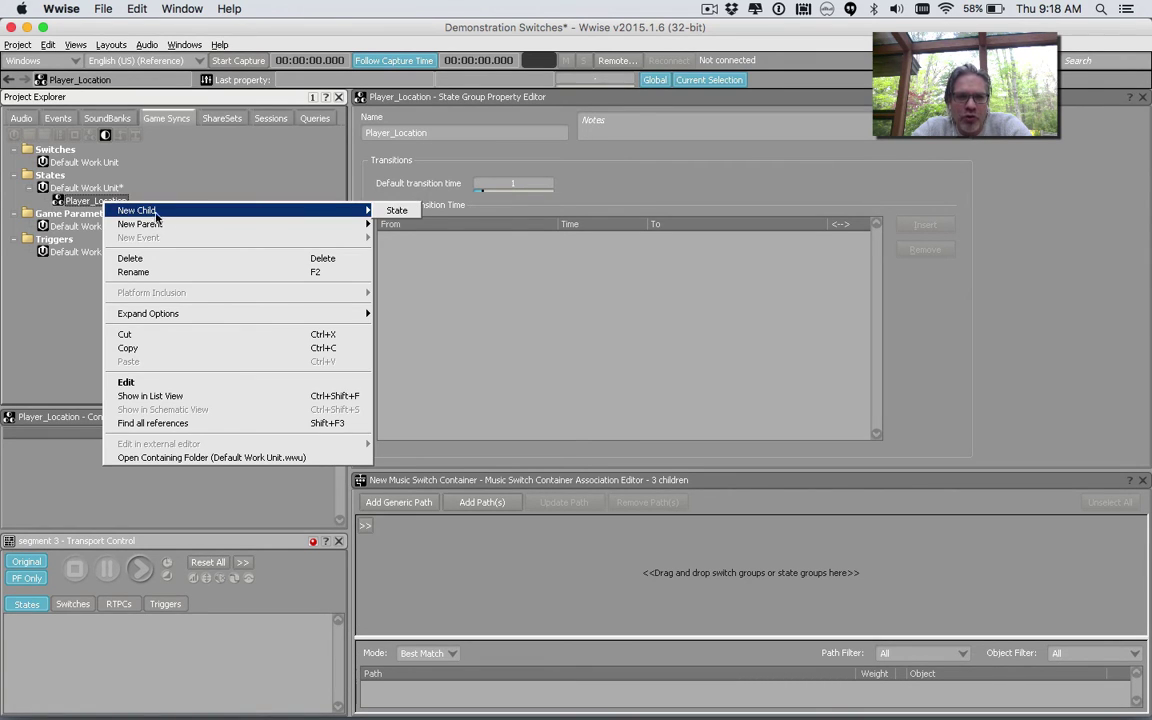
click(385, 210)
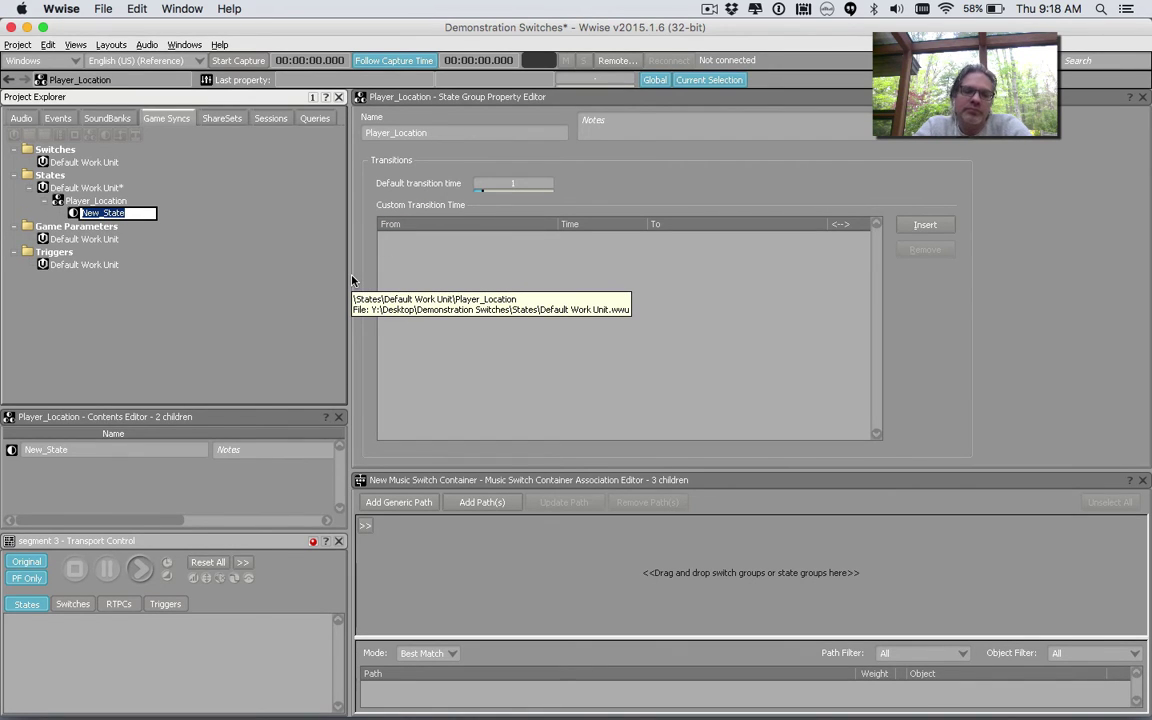
text(Forest)
key(Return)
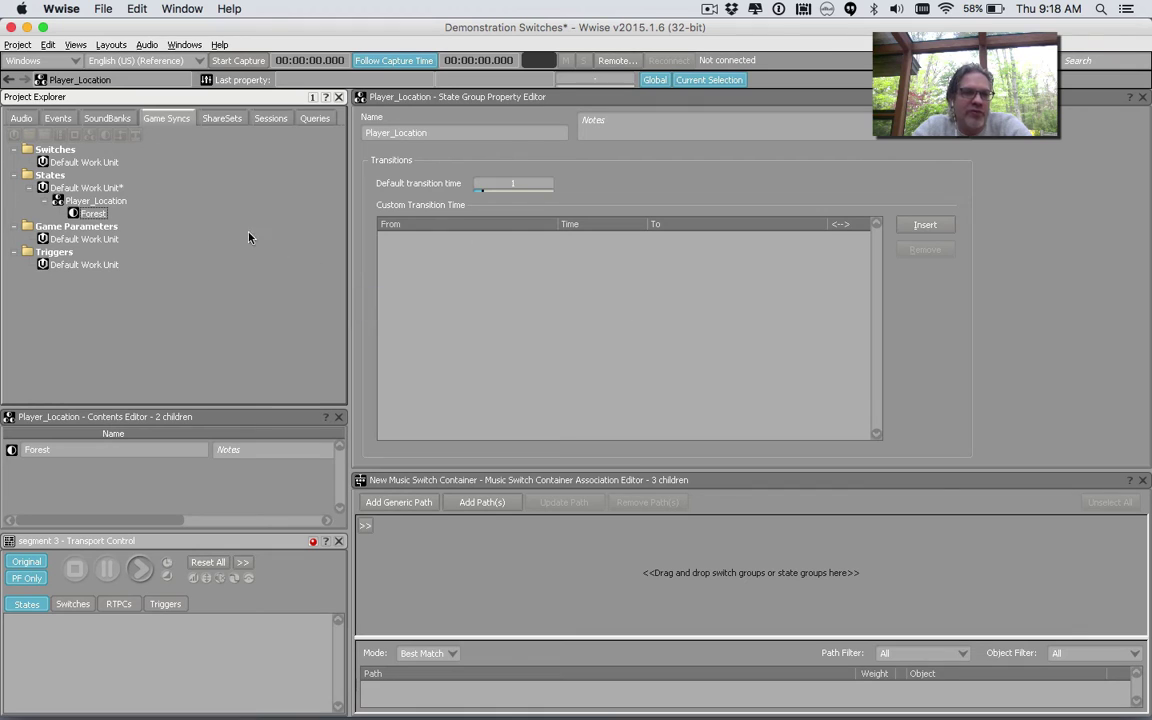
Step: Add a child state named Cave to the Player_Location state group
right_click(107, 202)
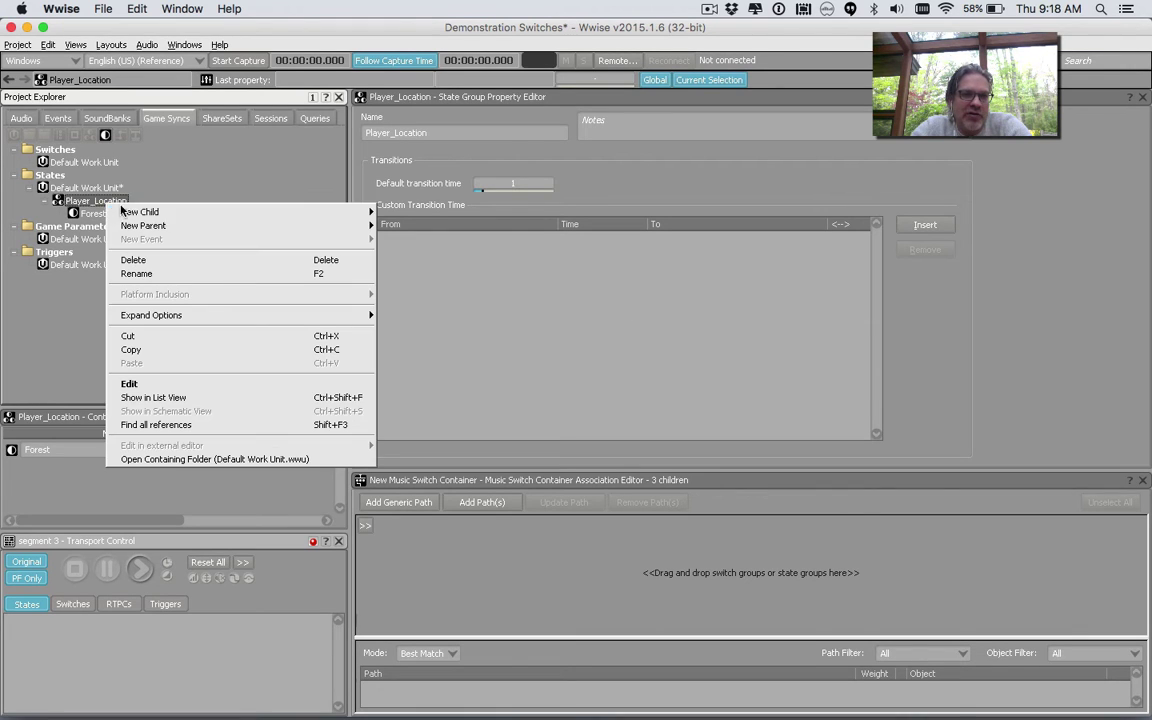
mouse_move(262, 206)
click(398, 212)
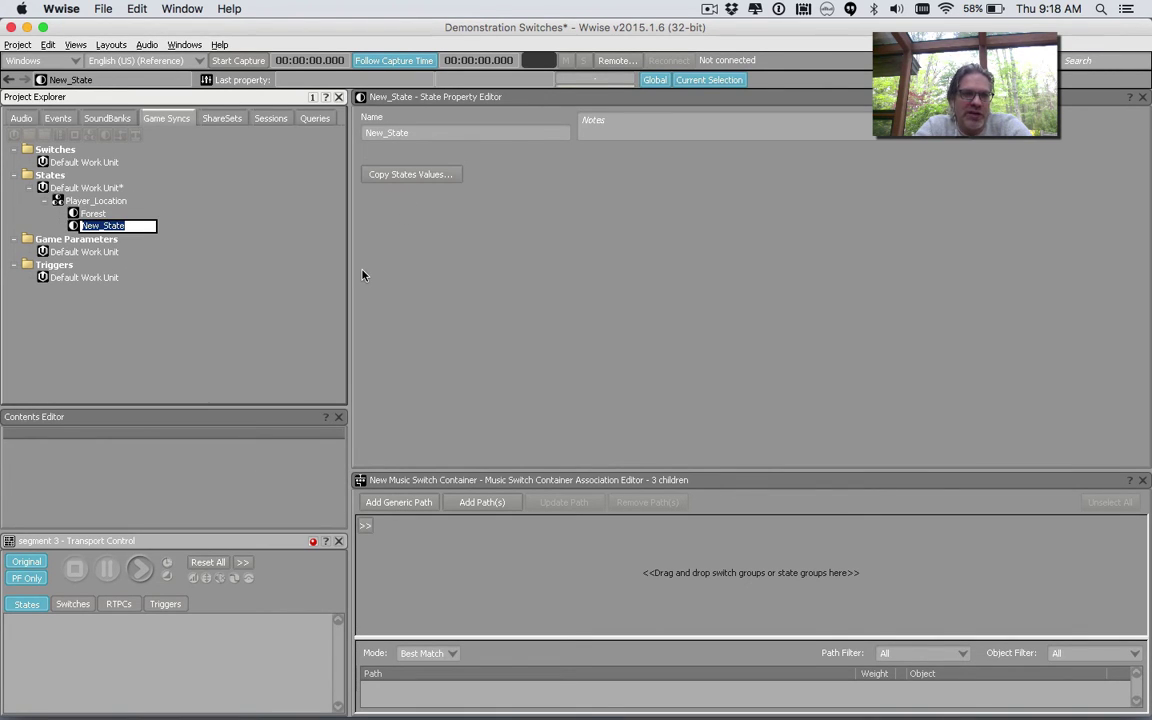
text(Cave)
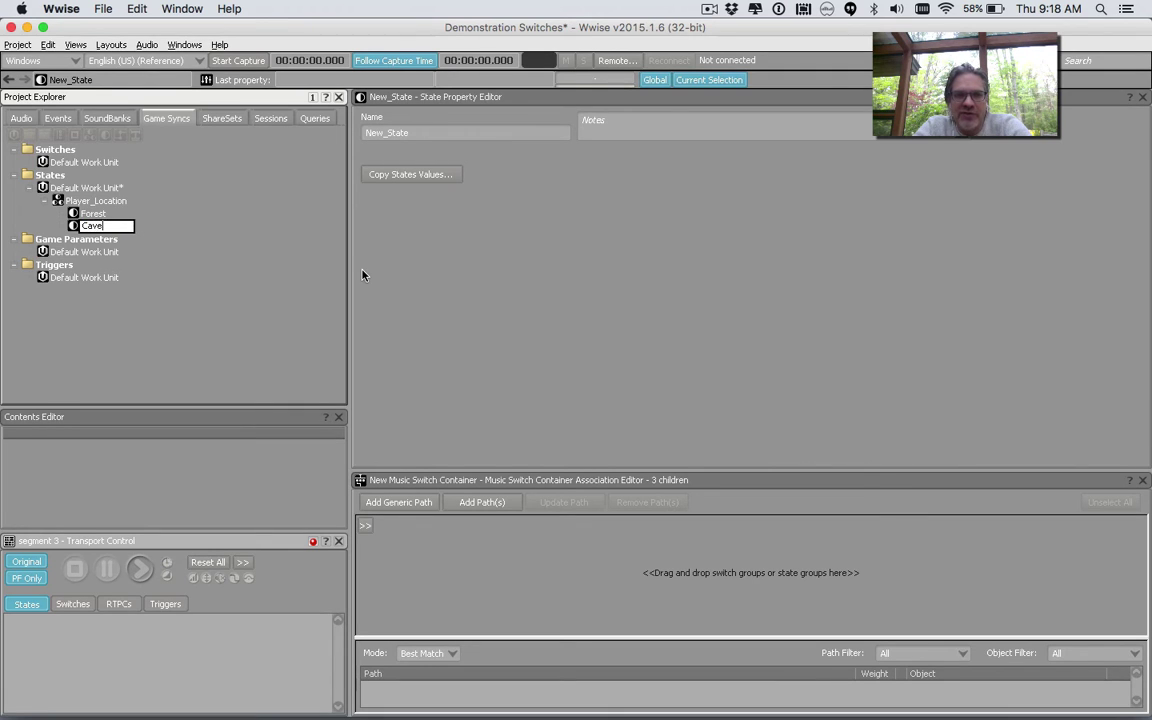
key(Return)
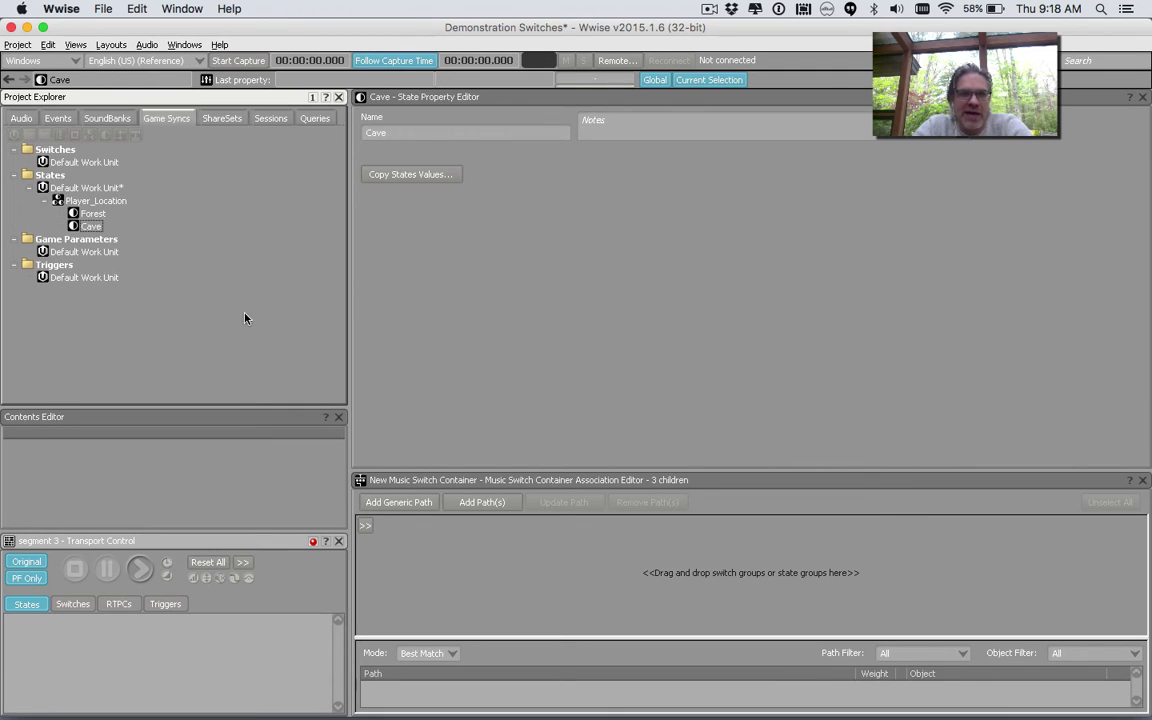
Step: Add a child state named Town to the Player_Location state group
click(105, 200)
right_click(114, 200)
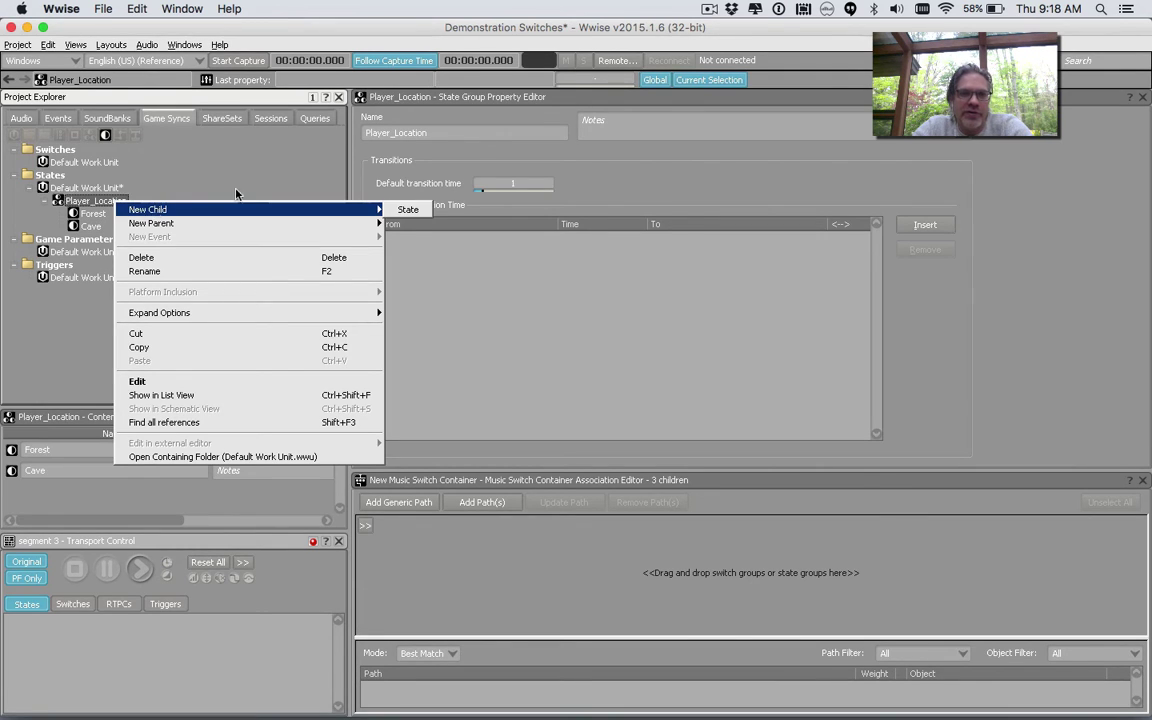
click(408, 210)
text(Town)
key(Return)
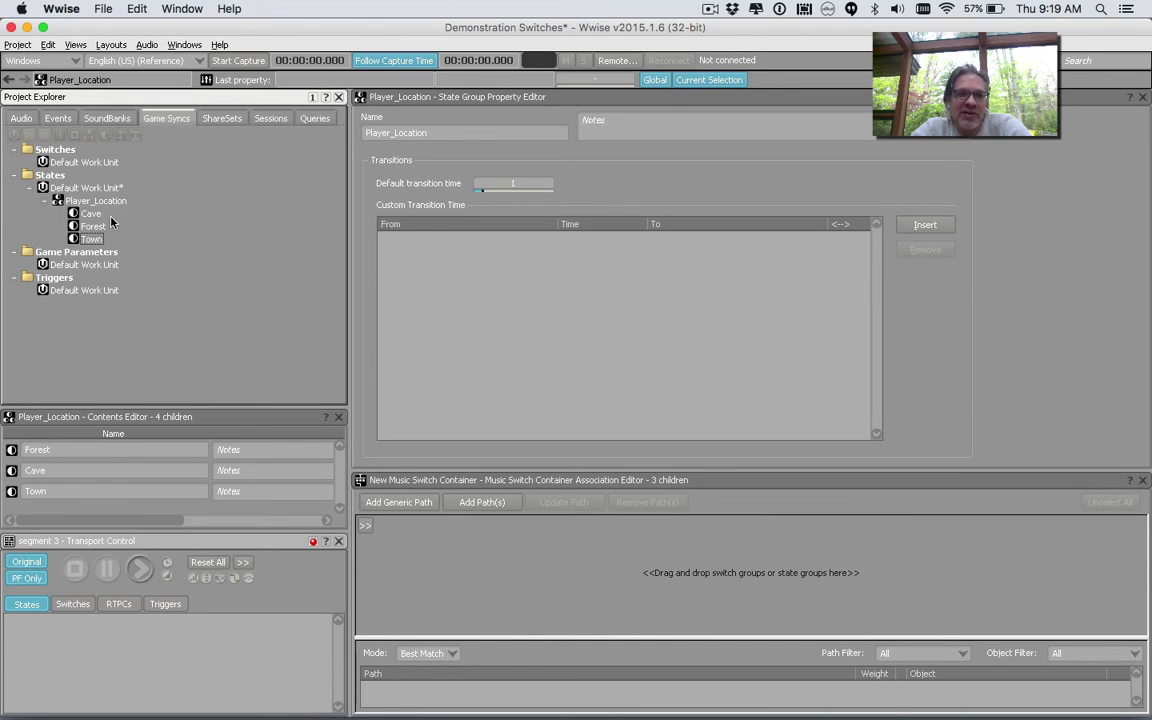
Step: Add the Player_Location state group to the New Music Switch Container's associations
click(24, 118)
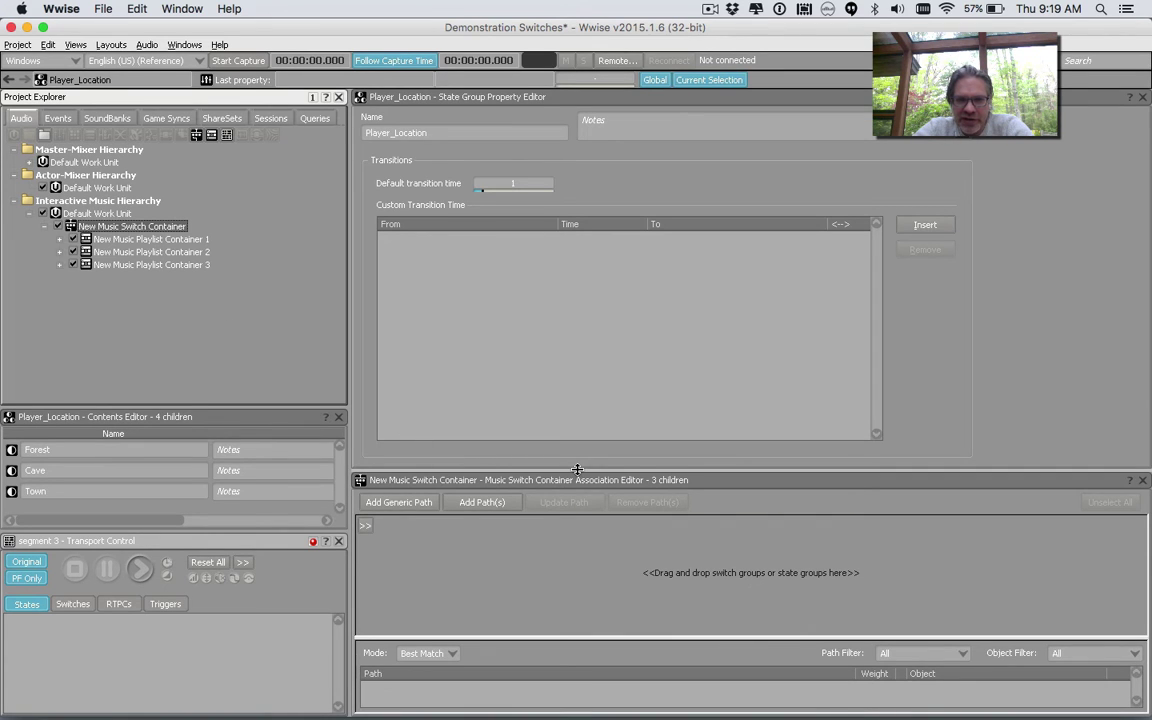
drag(575, 469, 571, 383)
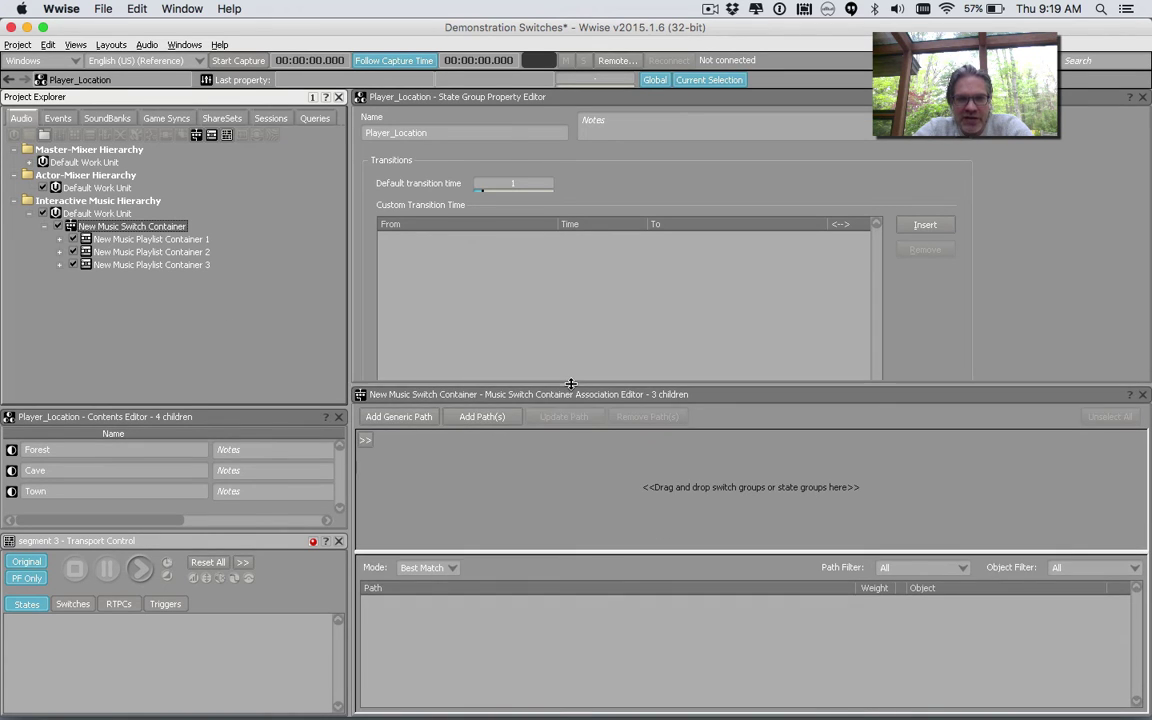
click(365, 442)
mouse_move(397, 455)
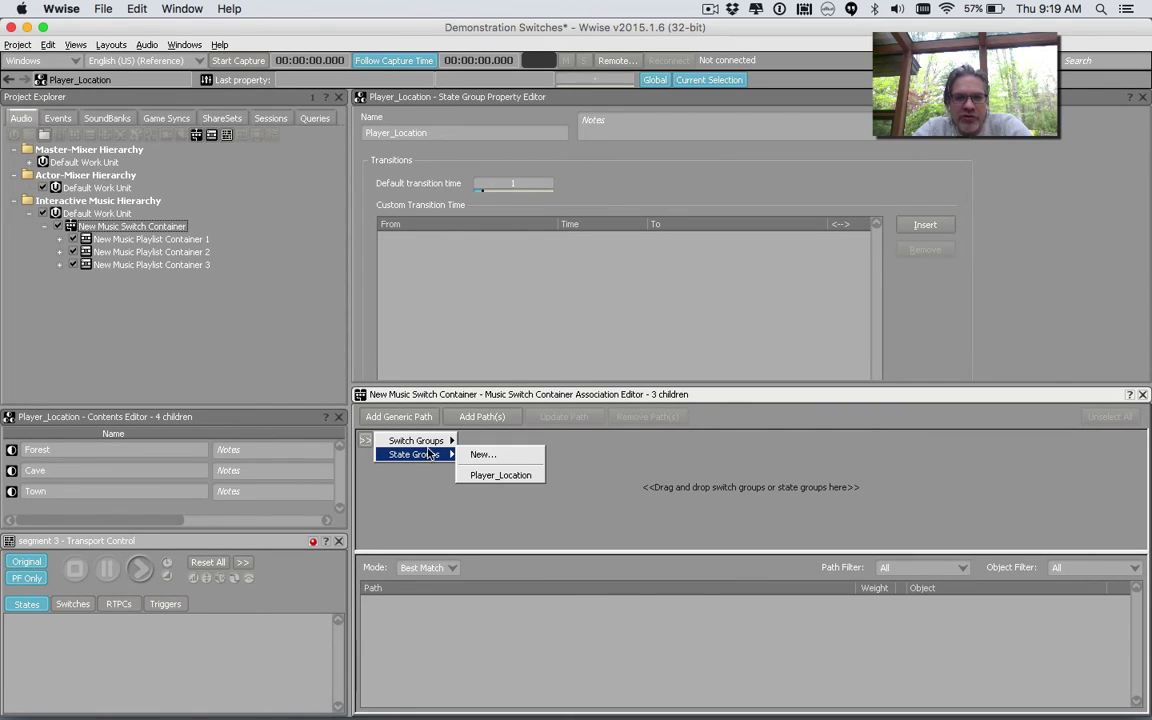
click(481, 476)
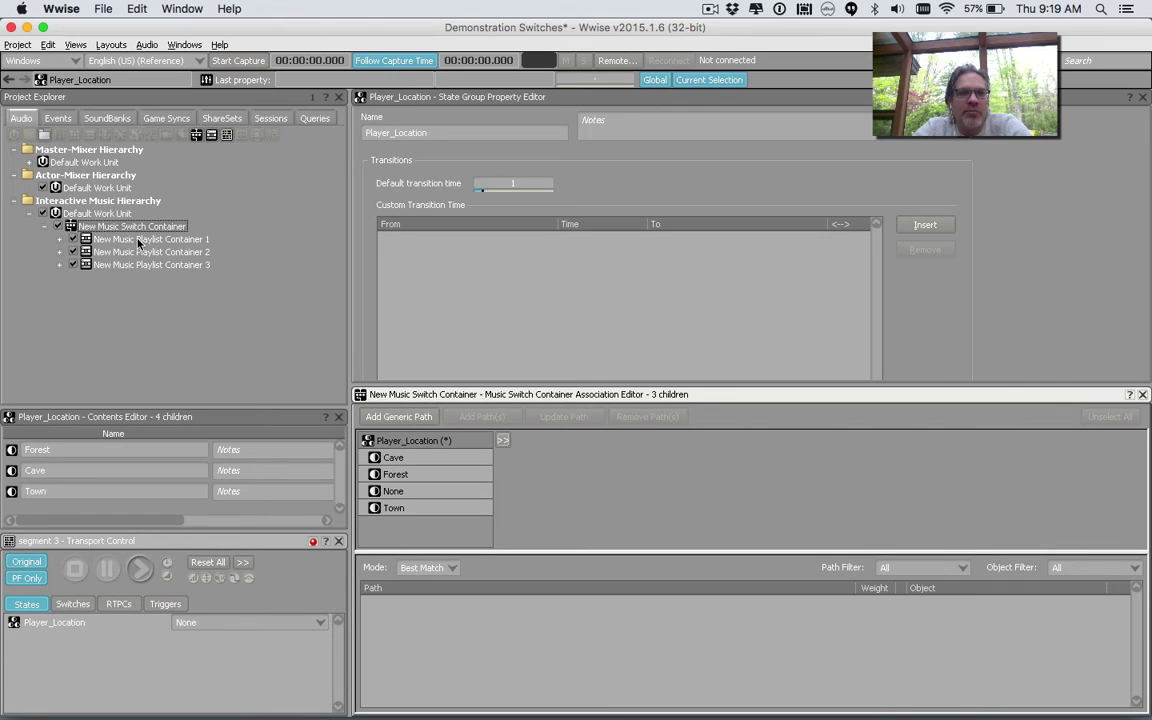
Step: Associate New Music Playlist Container 1 with Cave, New Music Playlist Container 2 with Forest, and New Music Playlist Container 3 with Town
drag(140, 244, 392, 462)
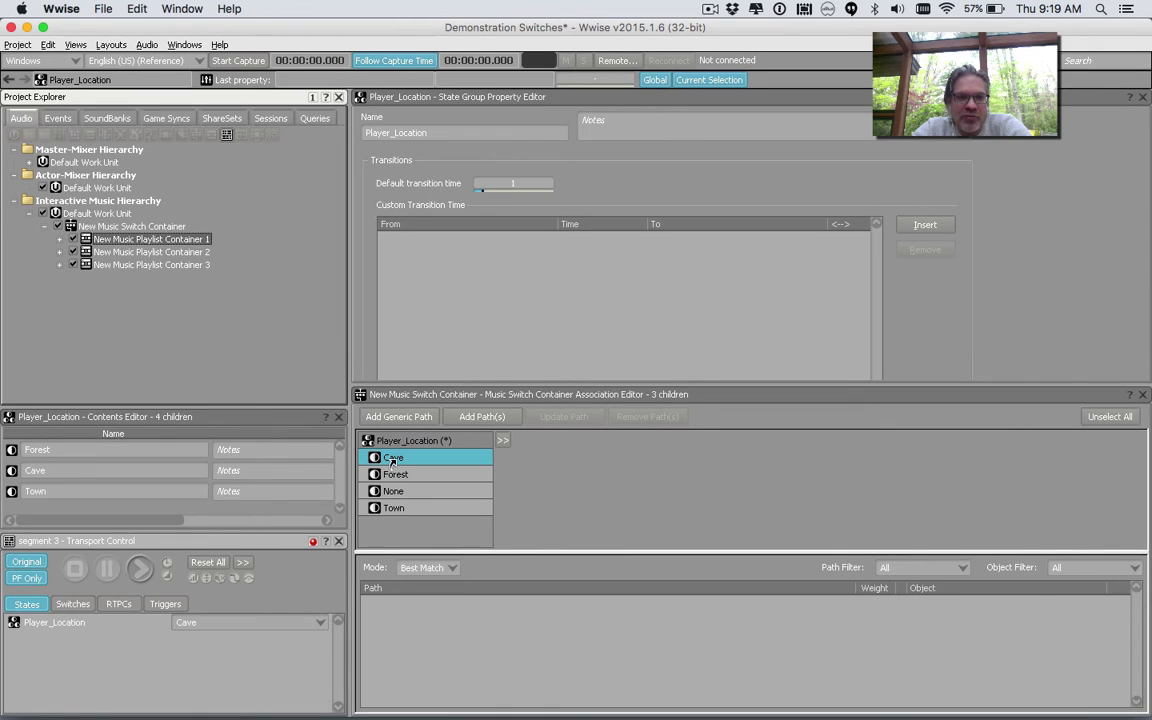
drag(185, 252, 395, 477)
drag(160, 265, 400, 508)
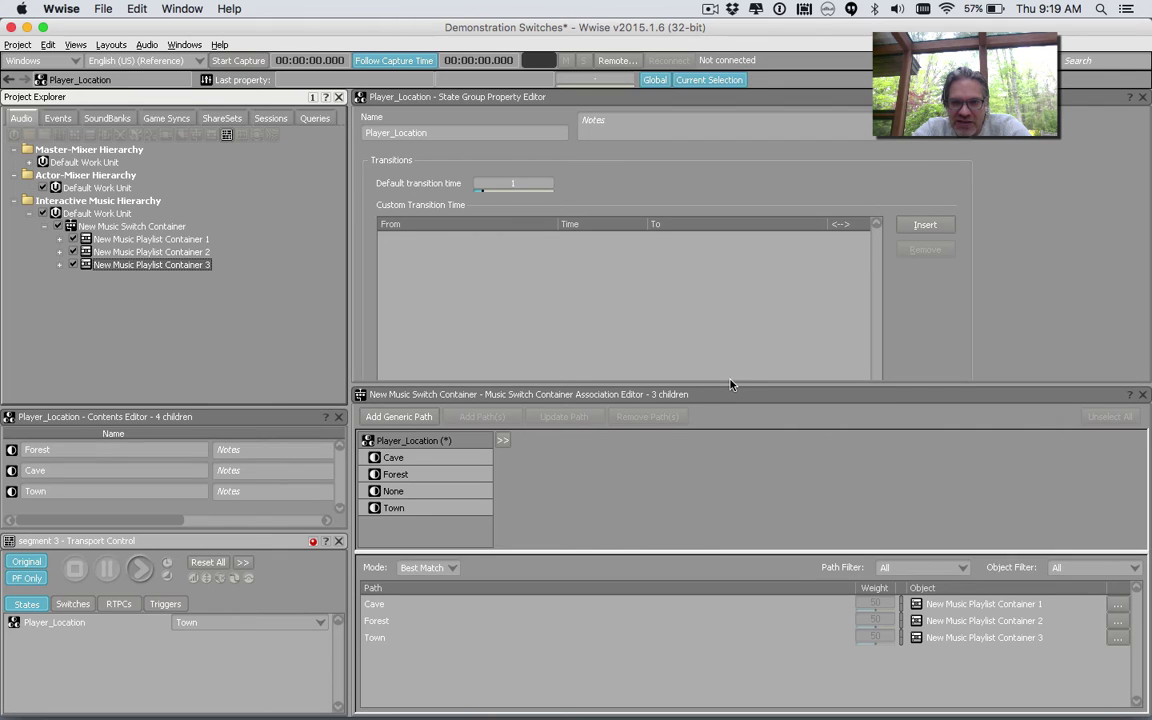
drag(730, 384, 730, 321)
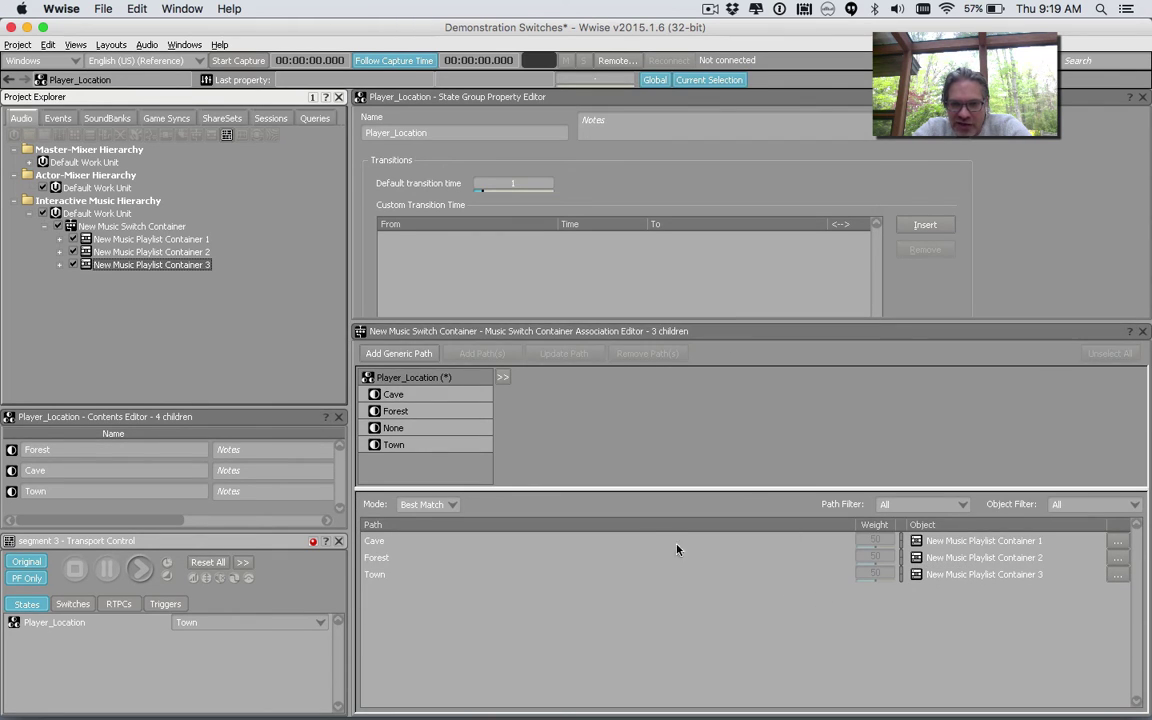
click(580, 546)
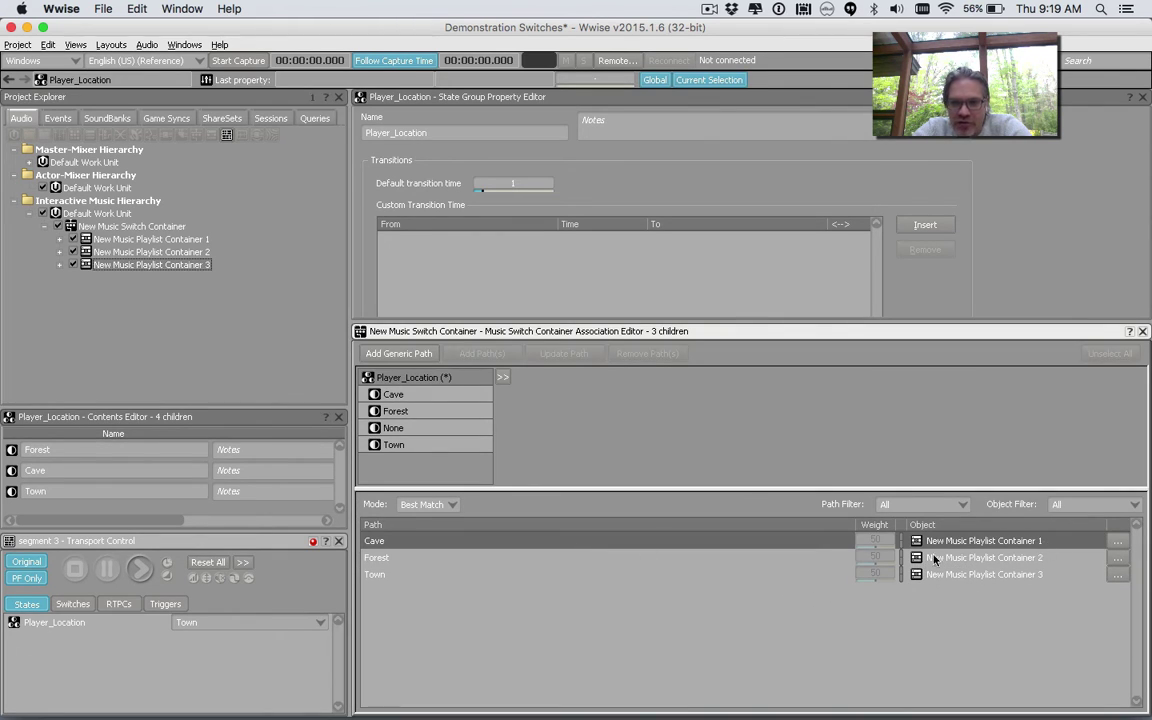
click(781, 558)
click(677, 578)
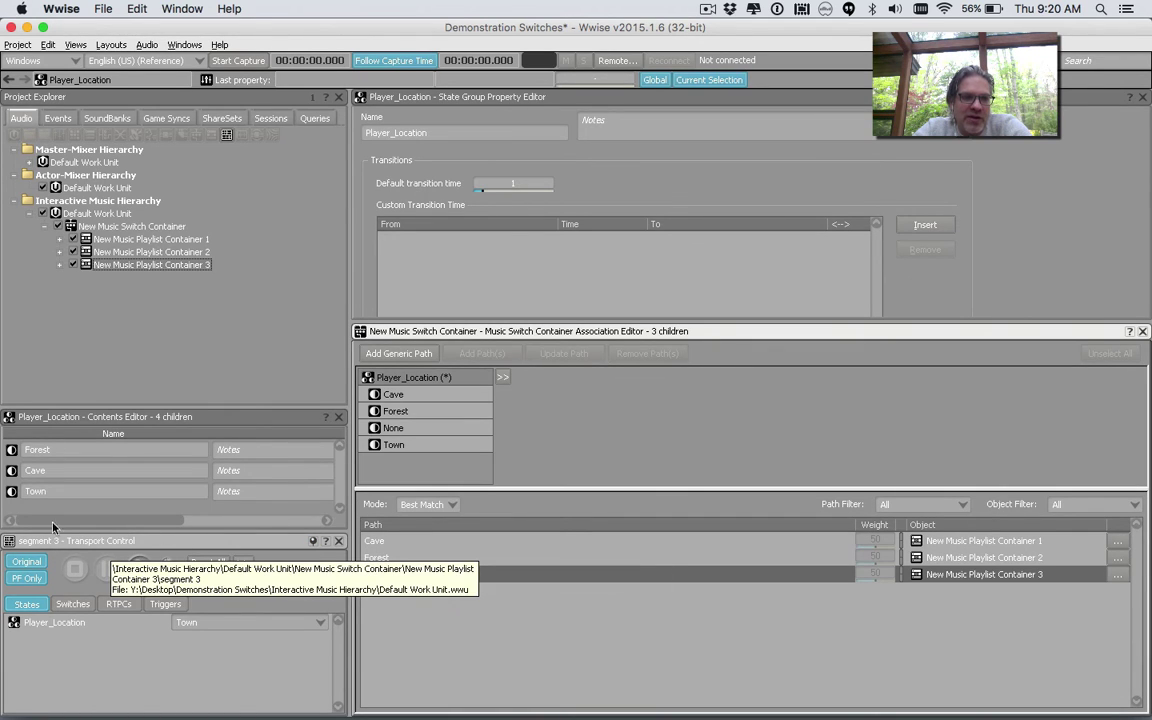
Step: Audition the New Music Switch Container, switching Player_Location from Town to Forest and to Cave, and stop playback
click(116, 226)
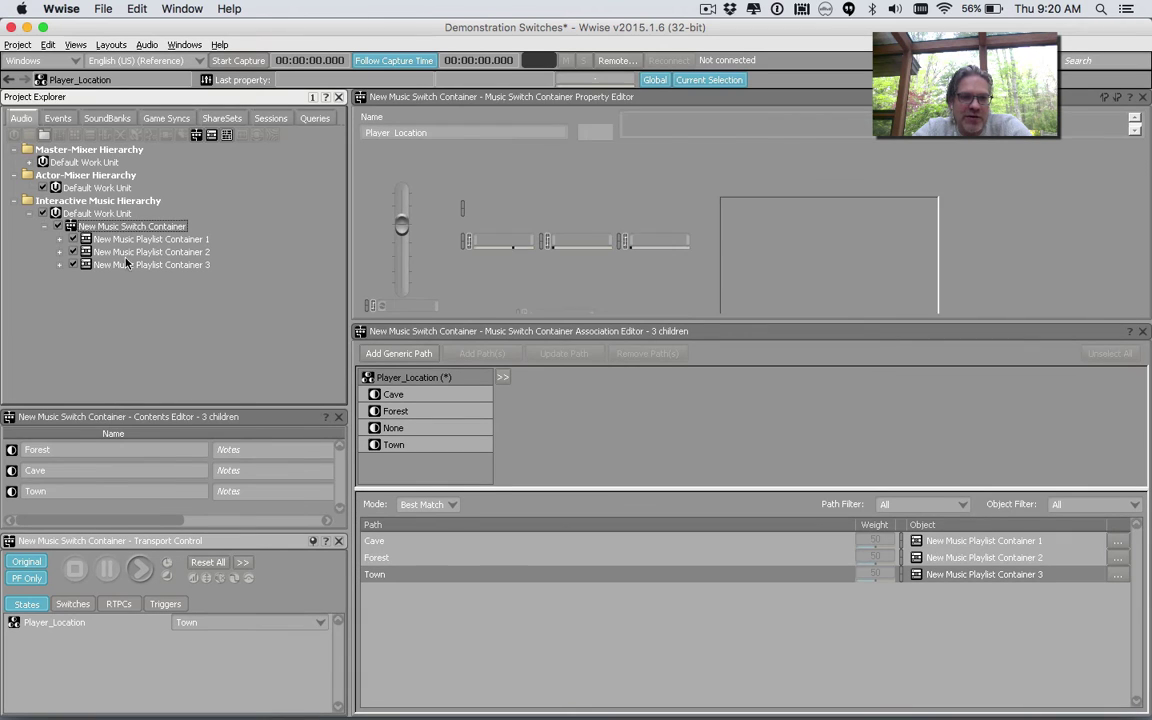
click(141, 569)
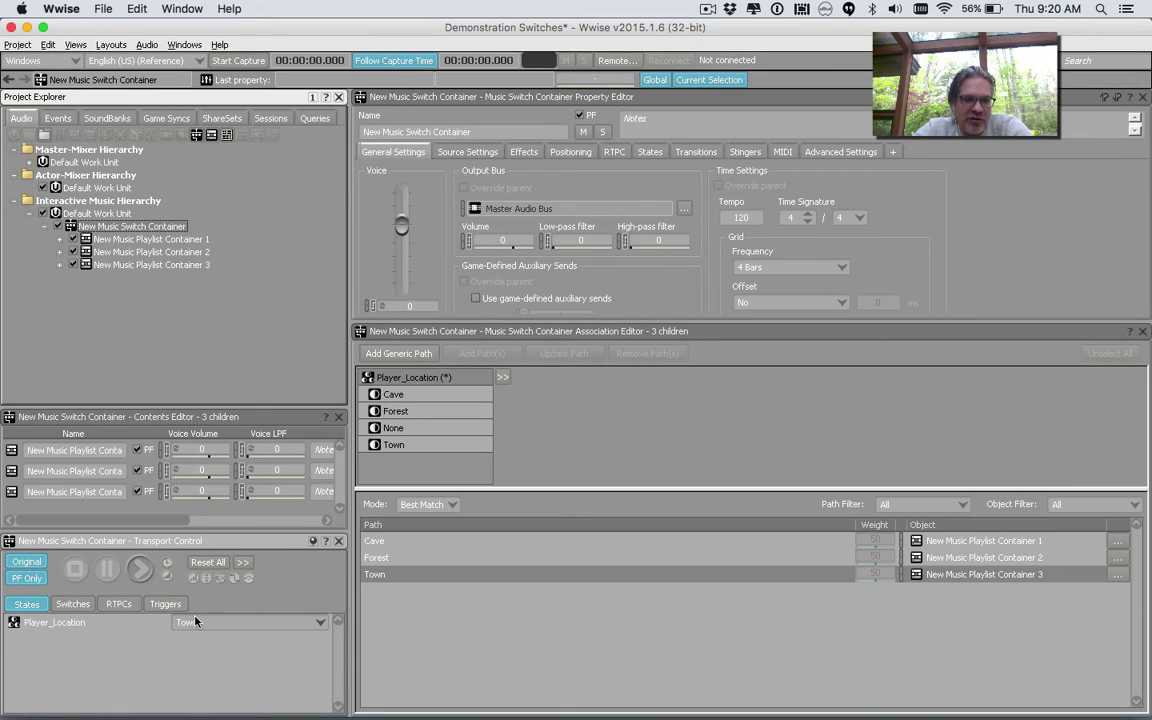
click(141, 569)
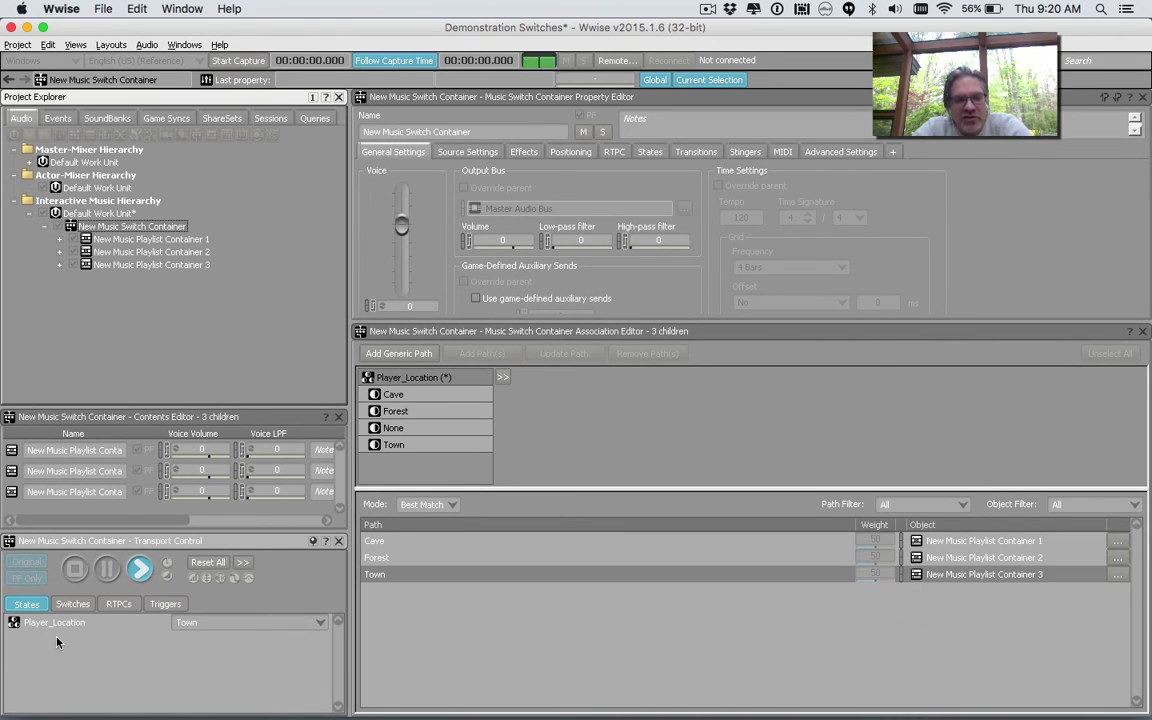
click(212, 624)
click(211, 658)
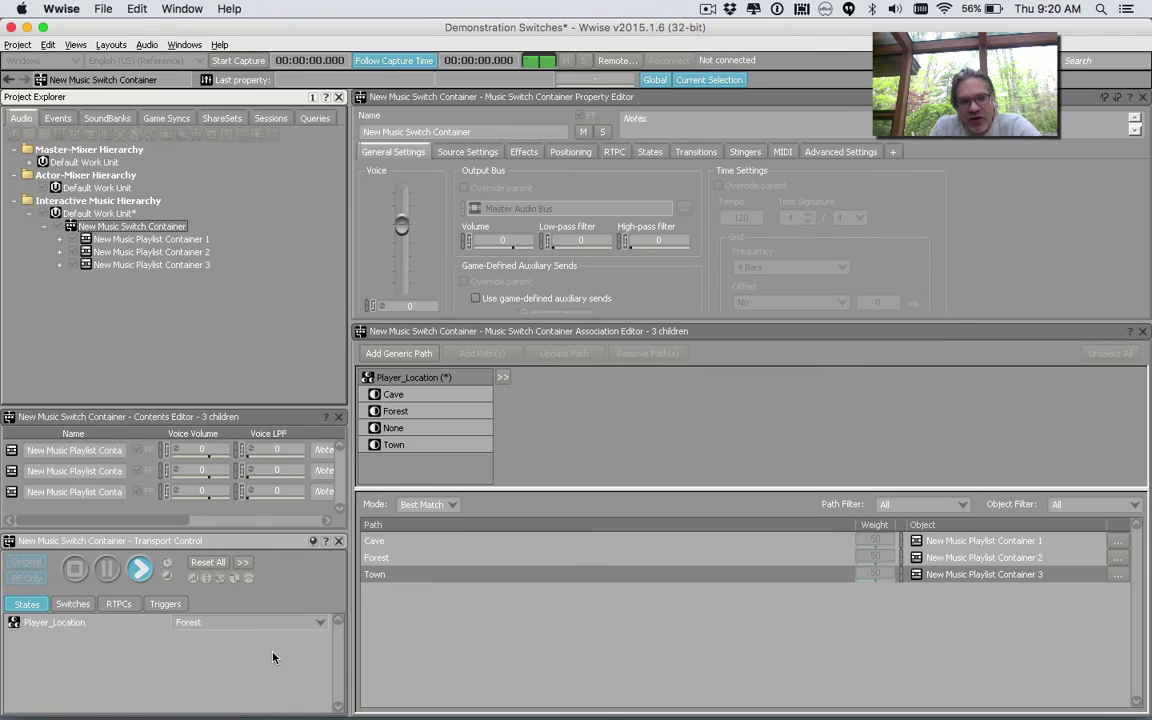
click(321, 622)
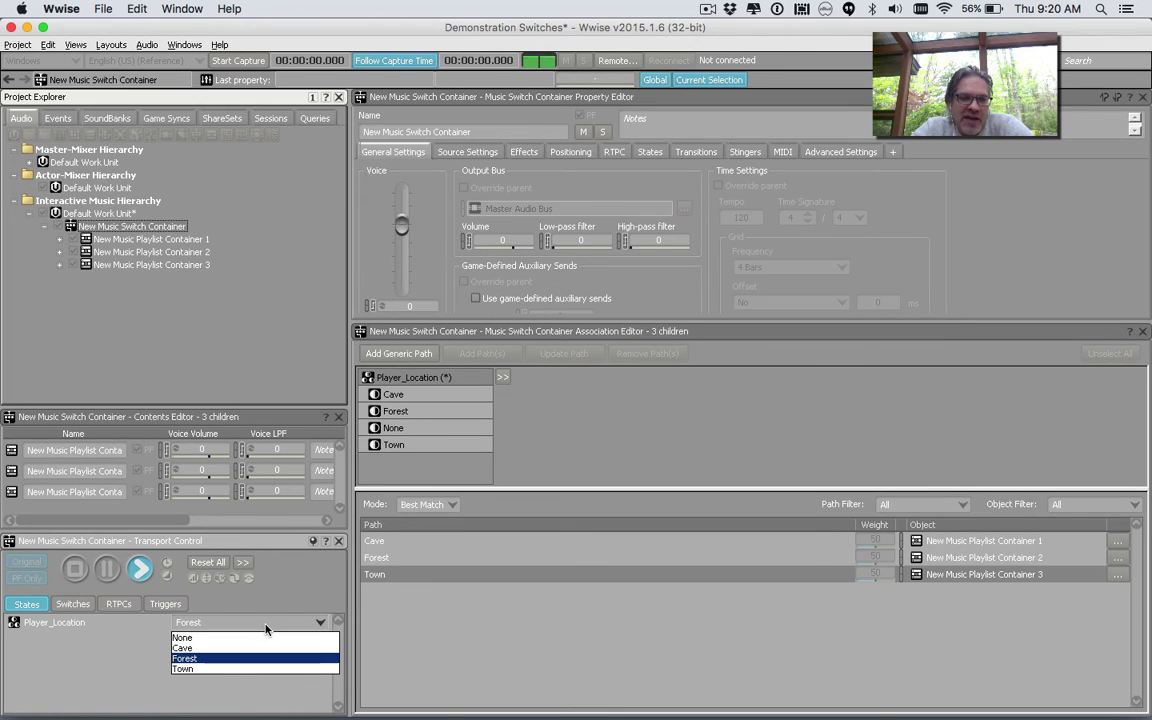
click(249, 648)
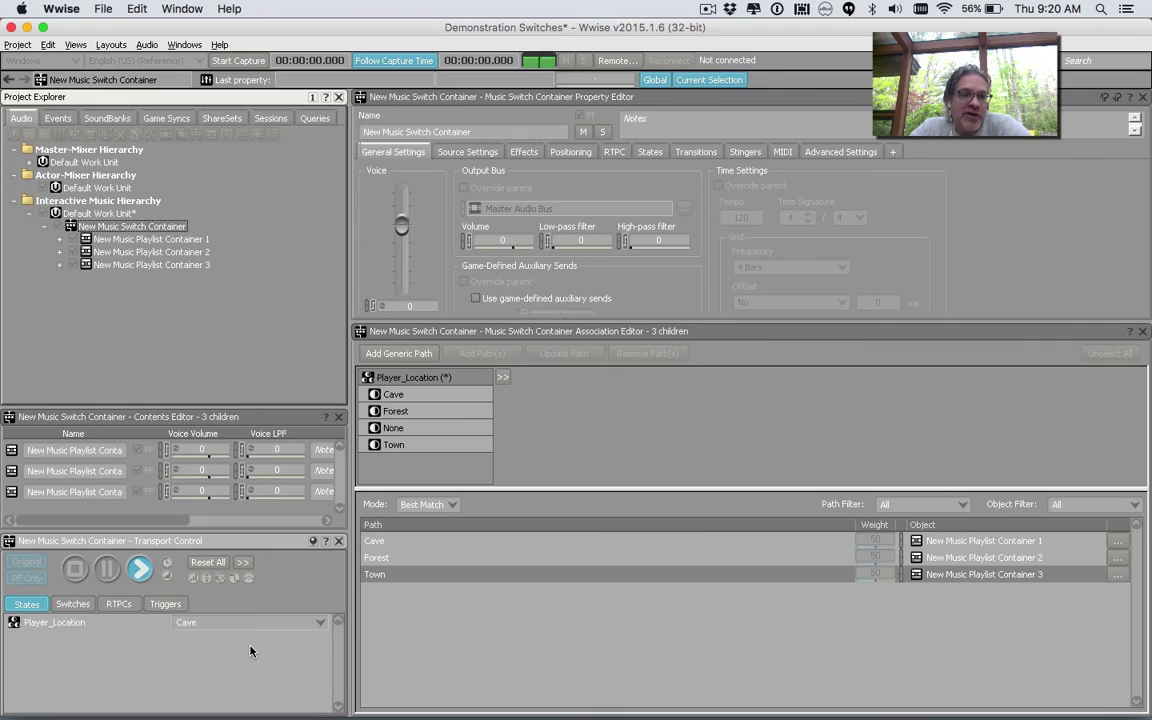
click(79, 572)
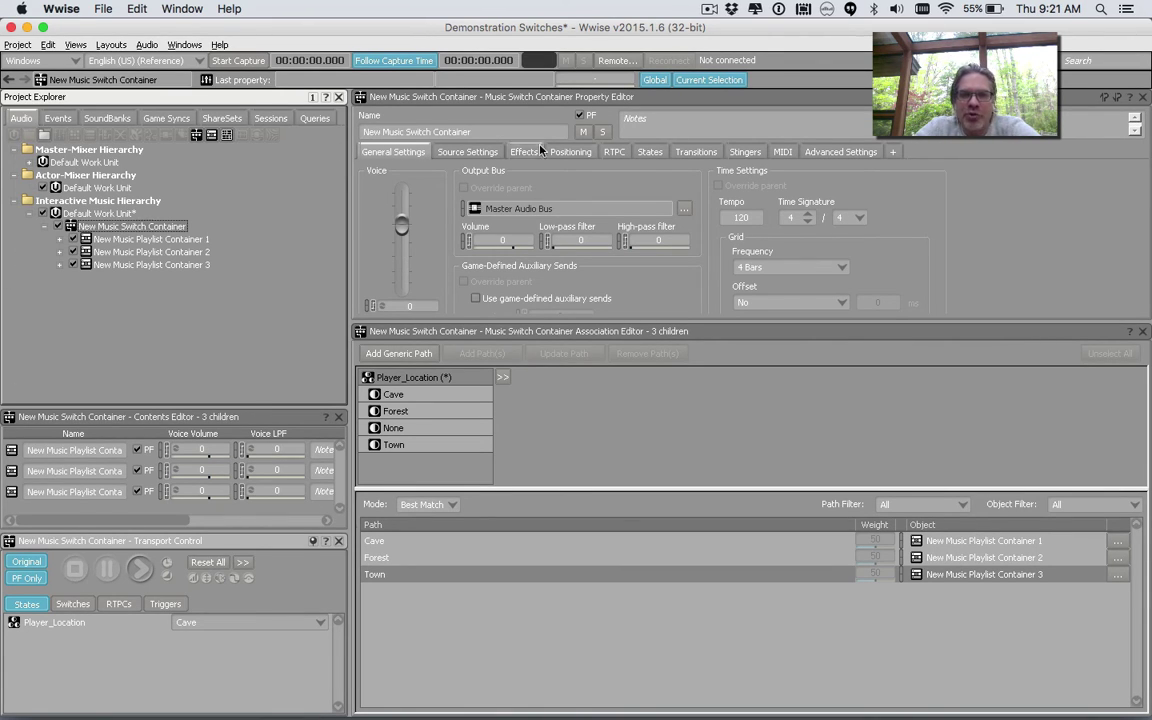
Step: Set the switch container's Any-to-Any transition to exit the source at Next Beat
click(694, 152)
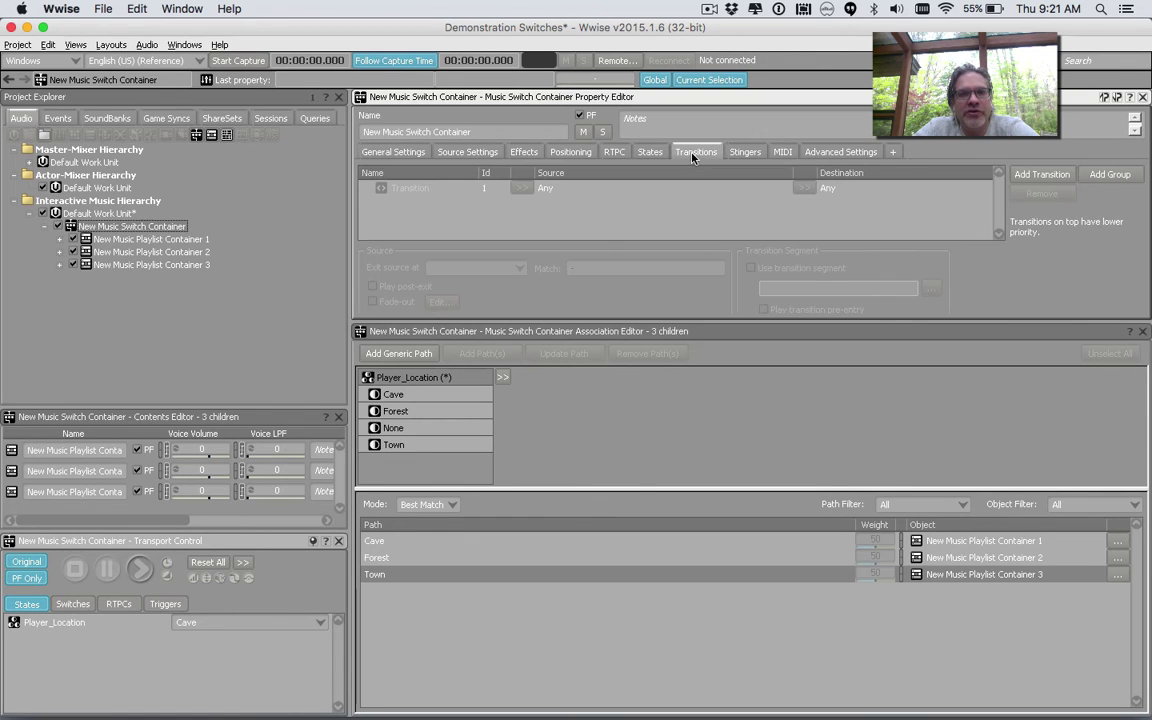
click(614, 188)
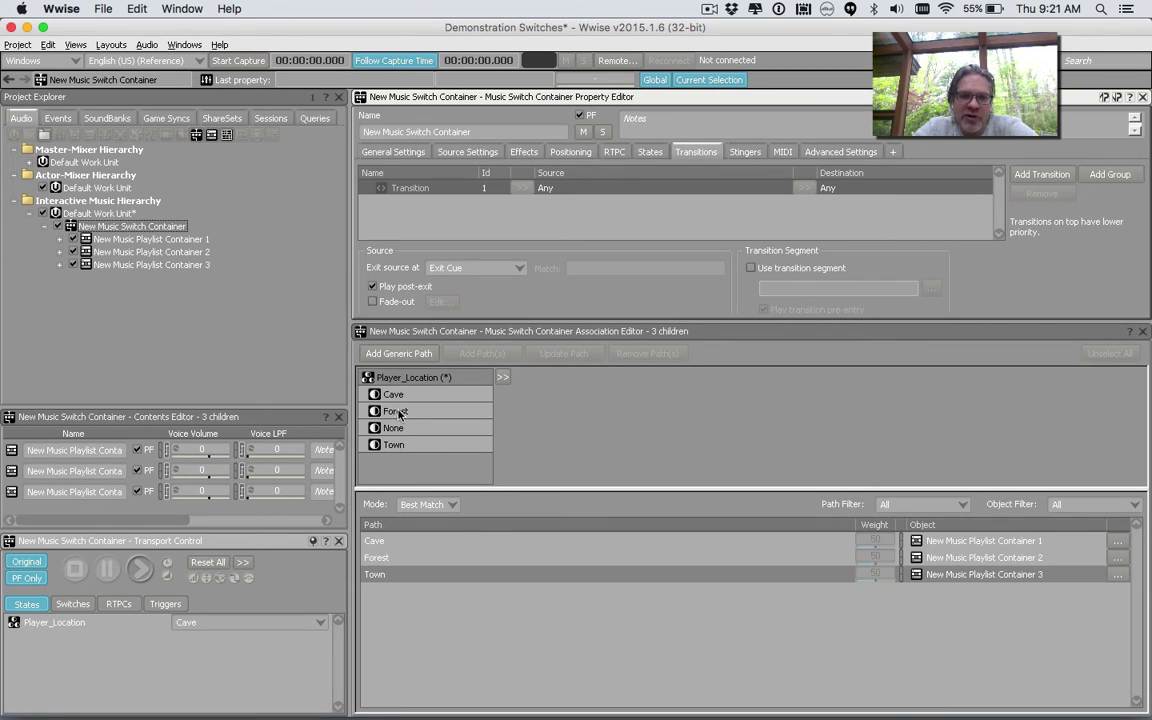
click(449, 273)
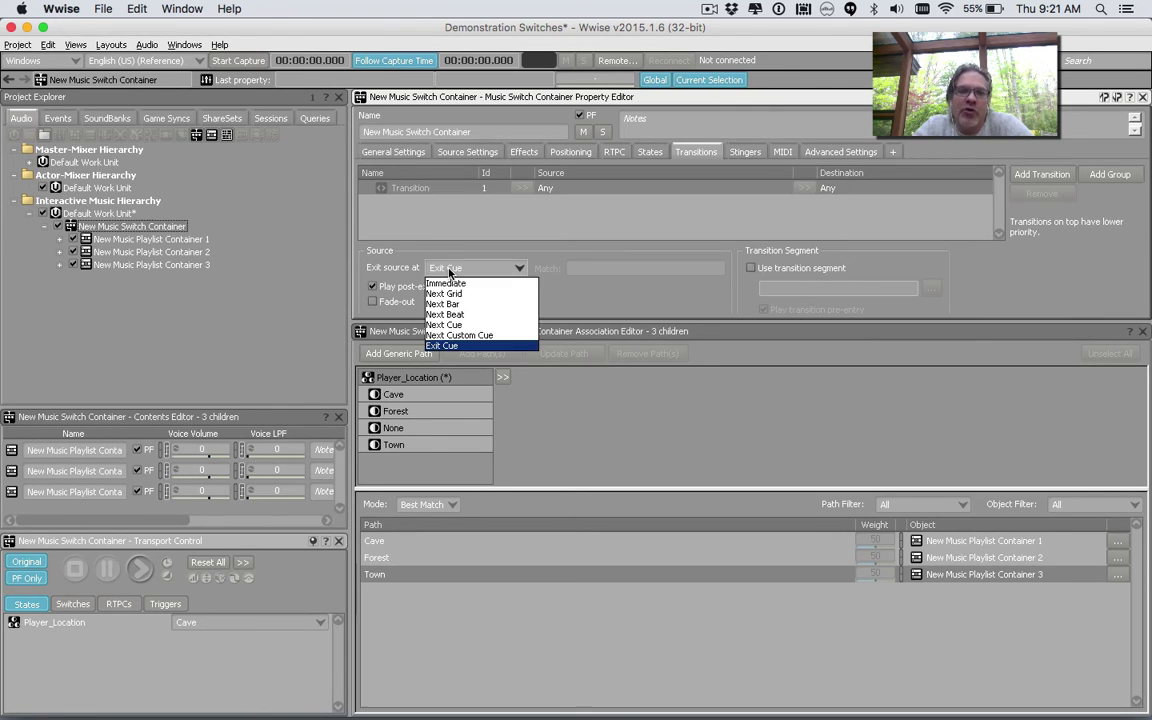
click(465, 315)
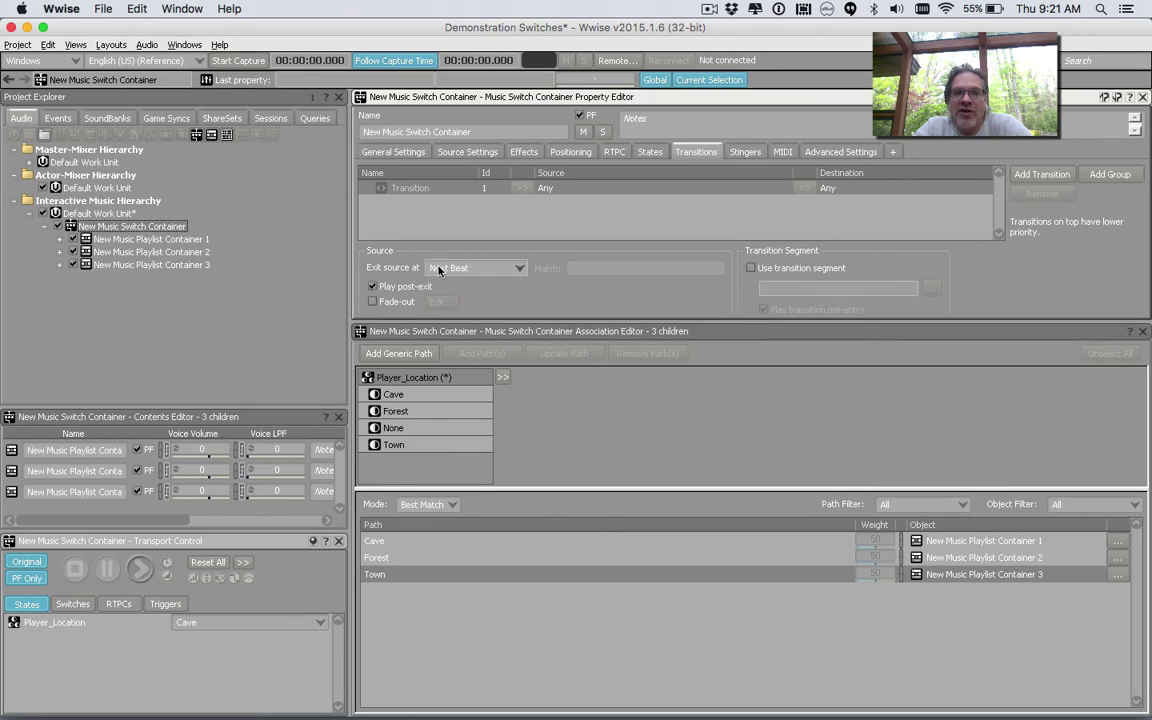
click(483, 271)
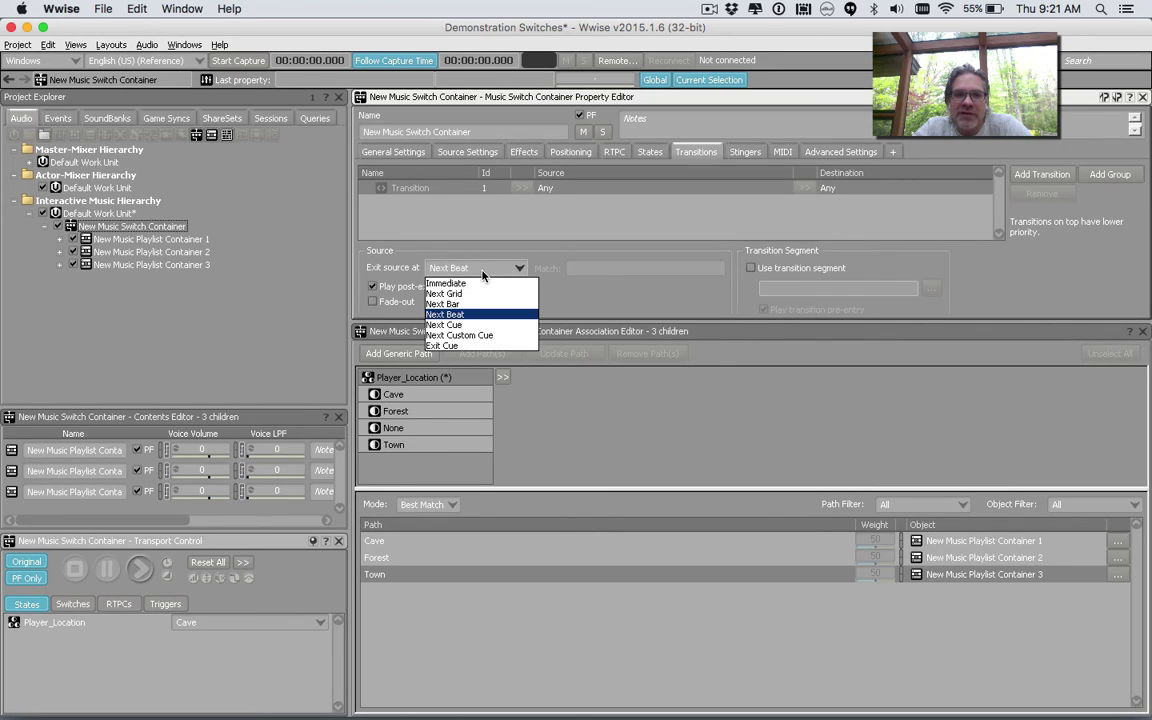
click(470, 262)
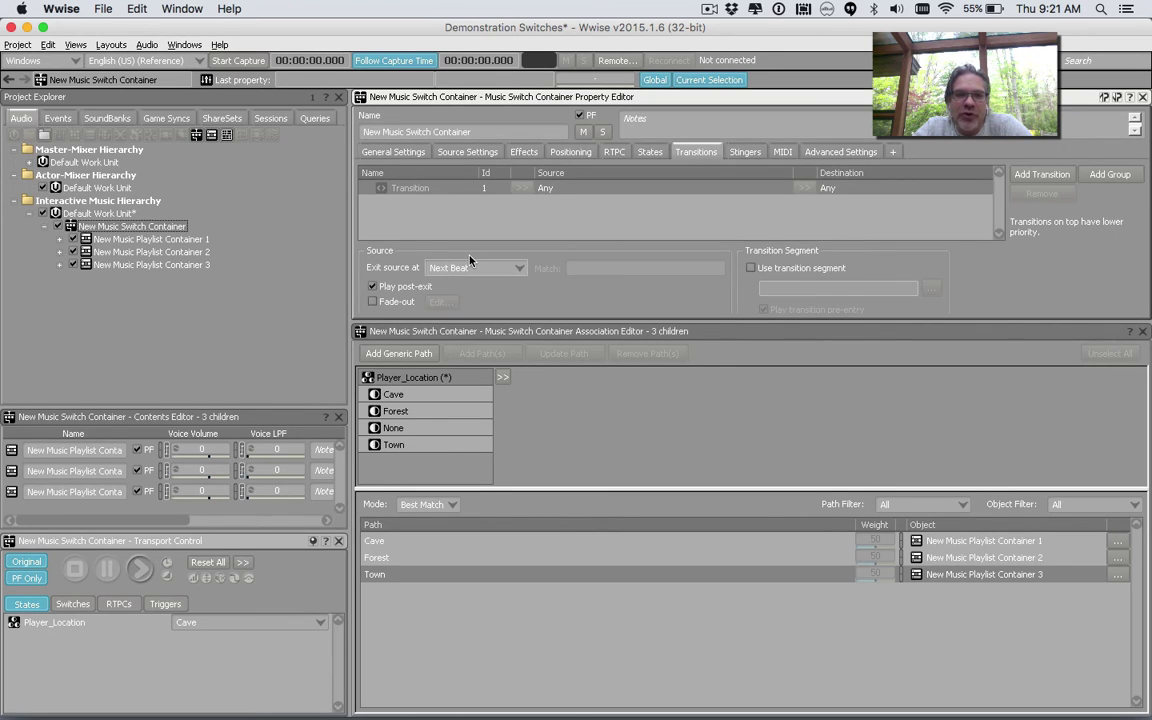
Step: Play the switch container from Cave, change Player_Location to Forest and Town during playback, and stop it
click(146, 226)
click(140, 569)
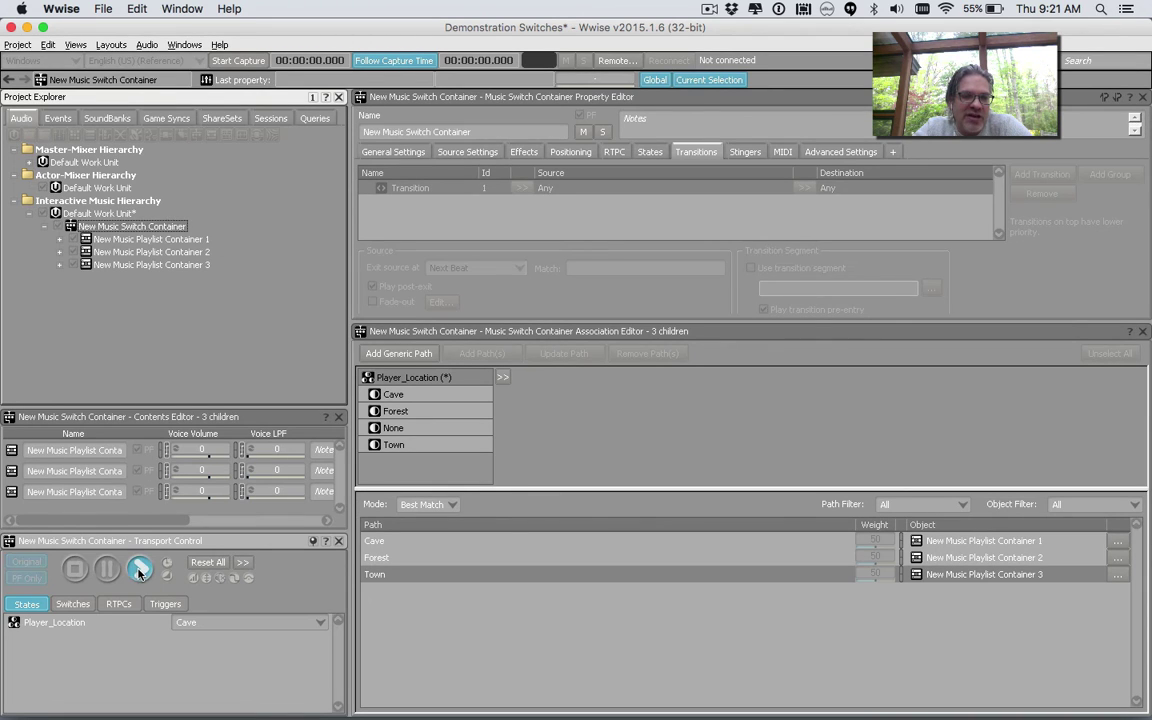
click(231, 622)
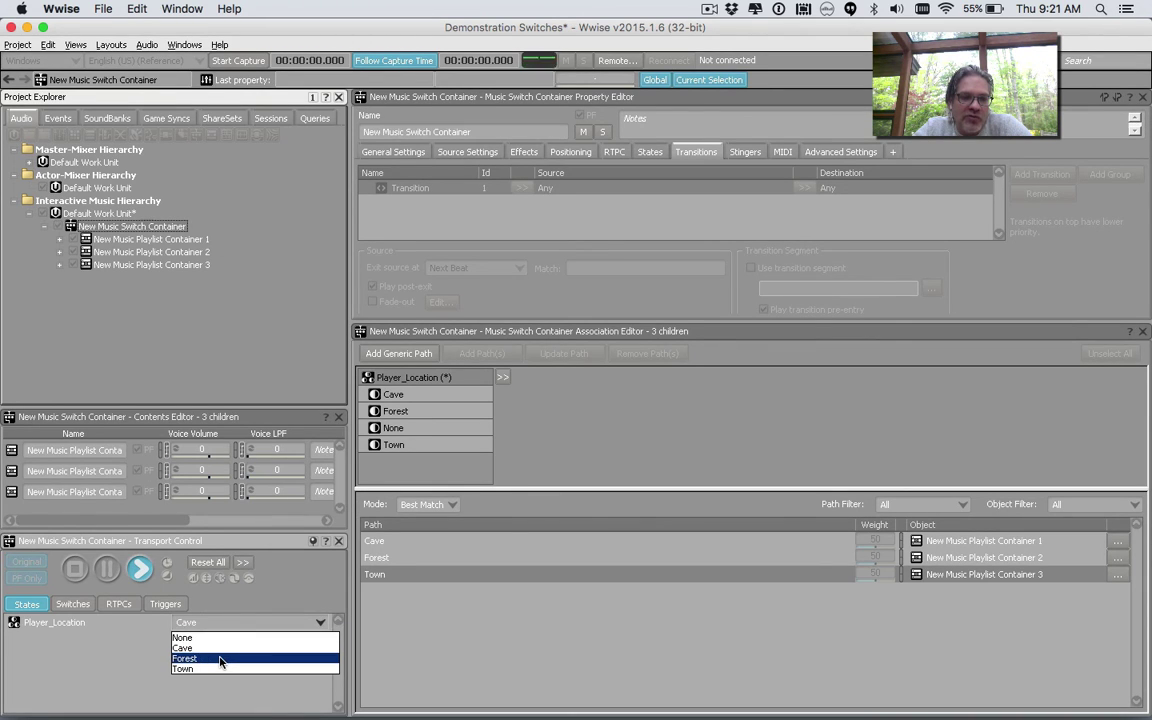
click(222, 659)
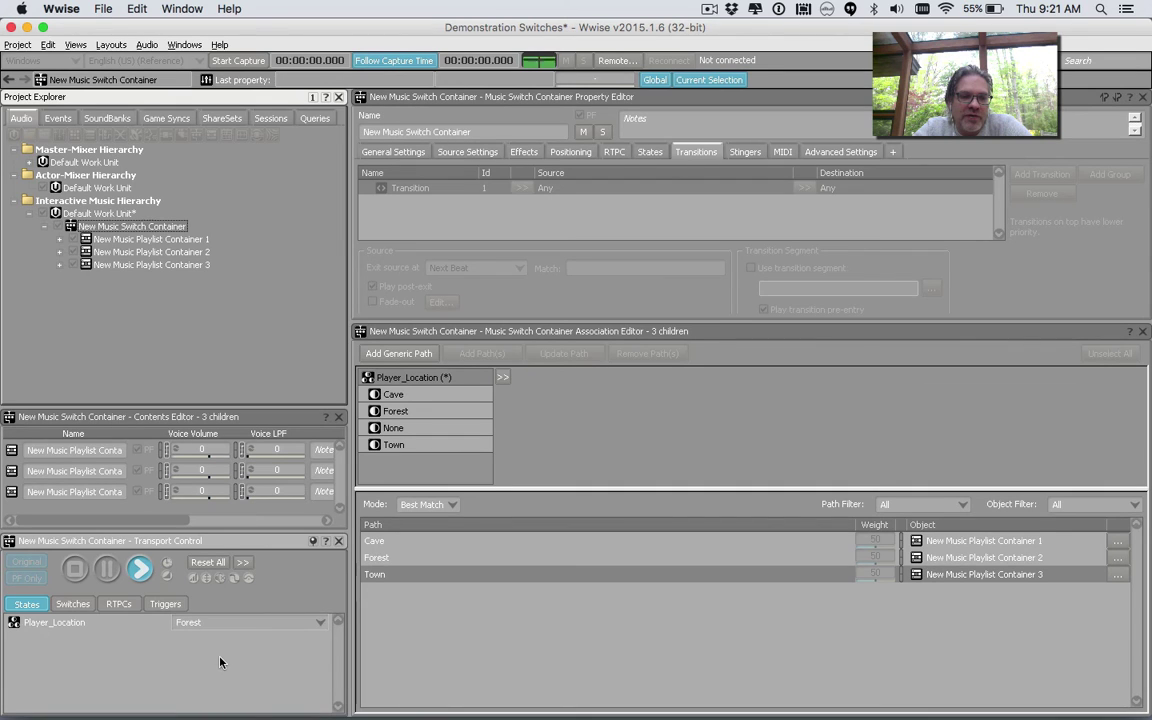
click(185, 622)
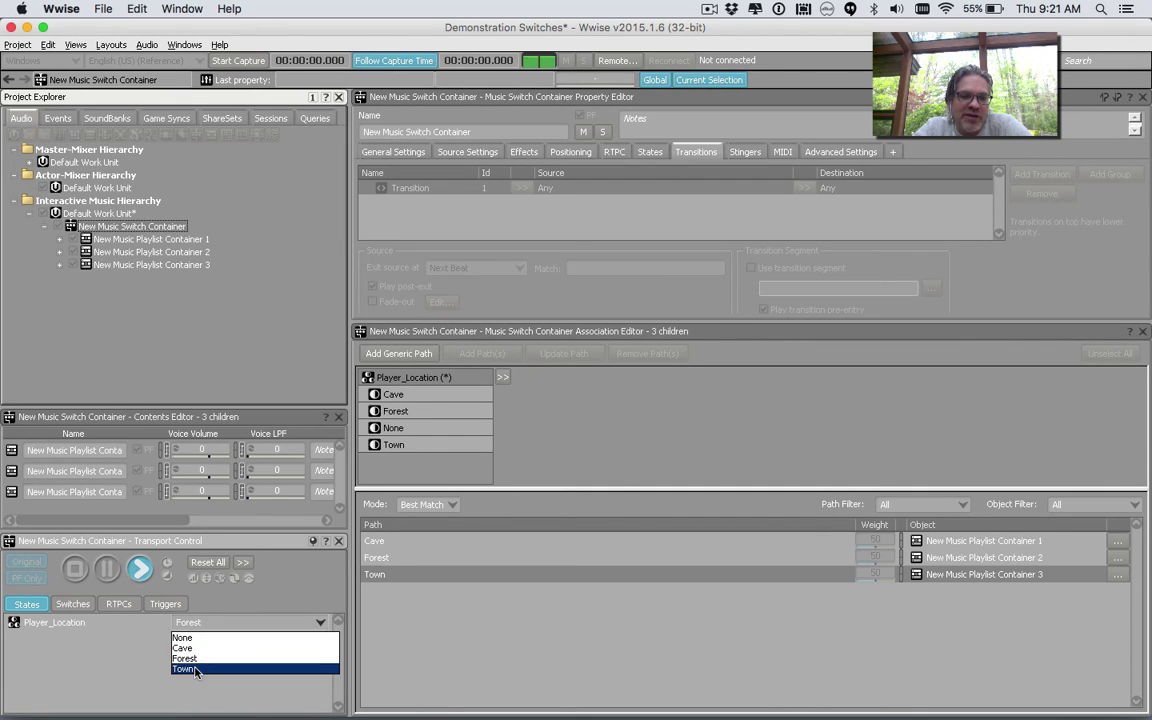
click(184, 668)
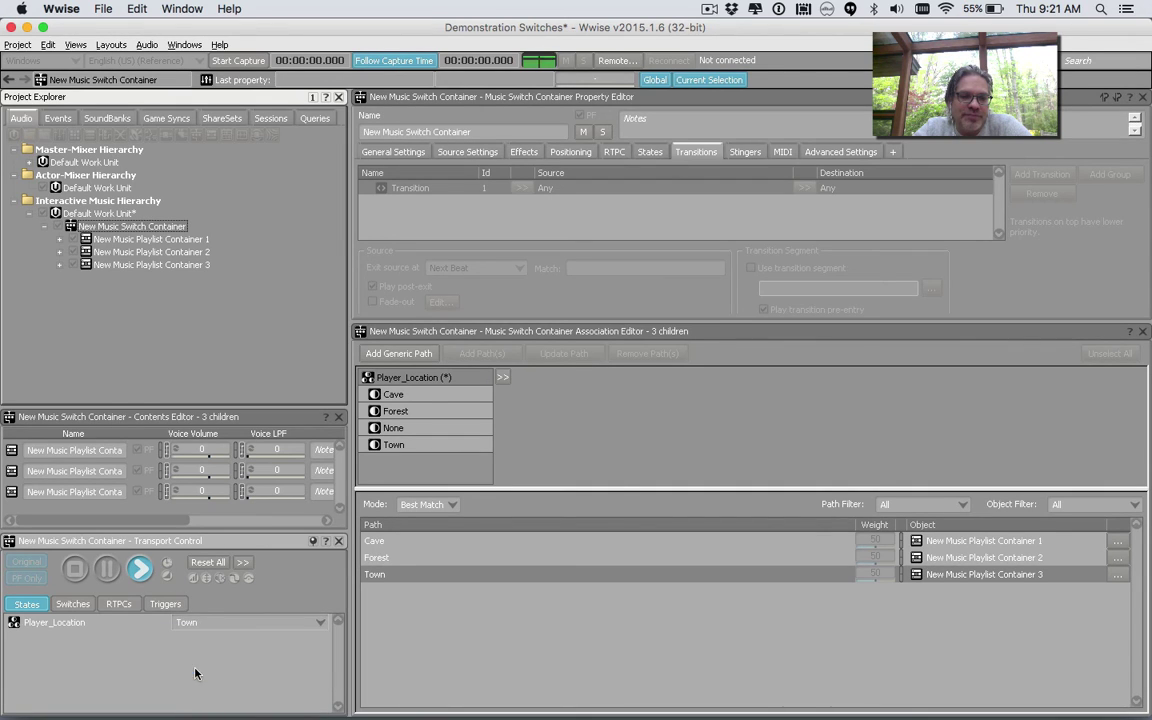
click(76, 569)
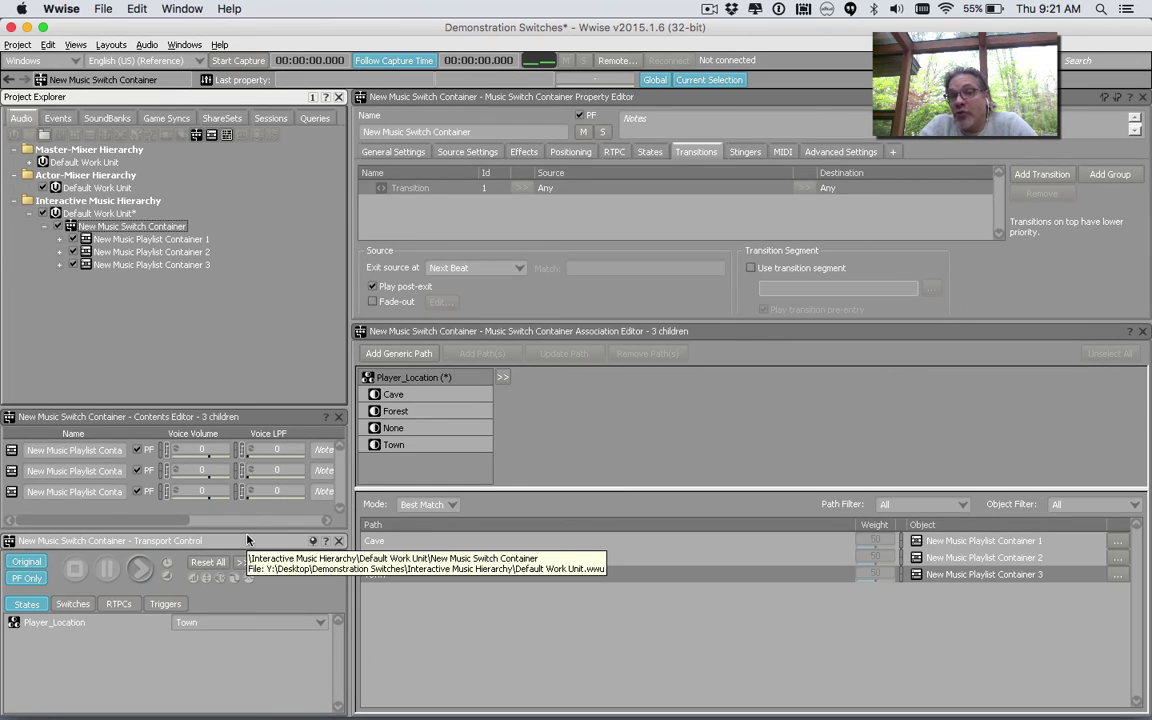
Step: Set the Any-to-Any transition's destination sync to Same Time as Playing Segment
click(508, 270)
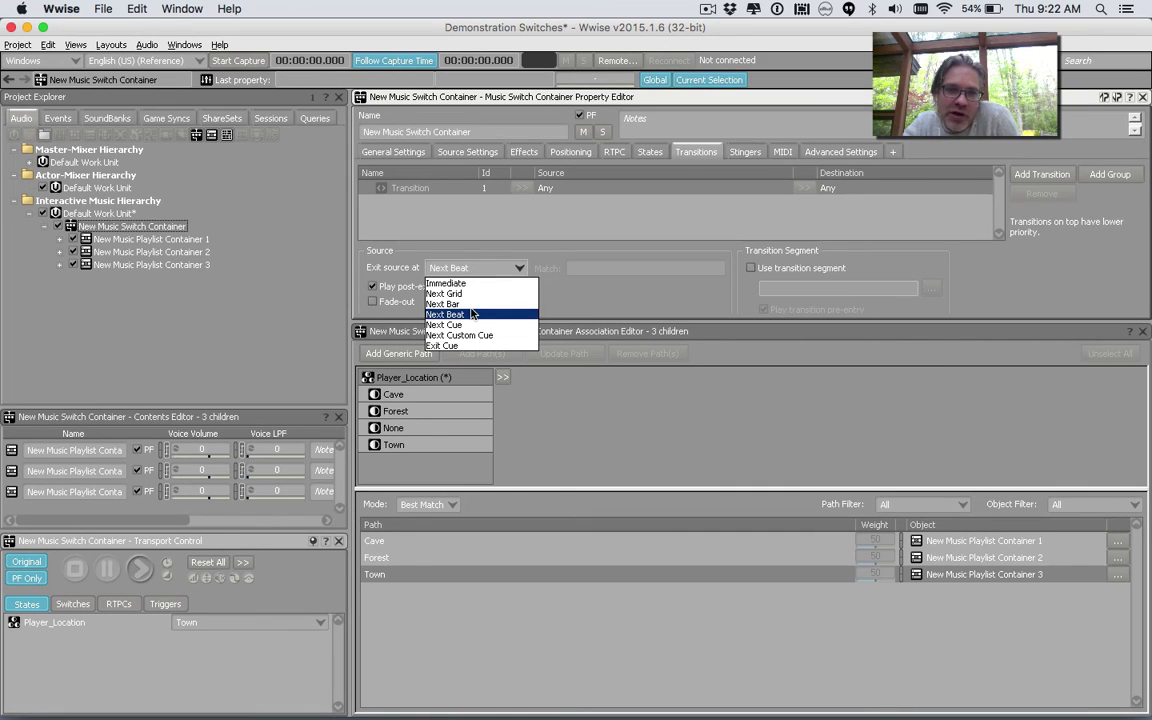
click(506, 266)
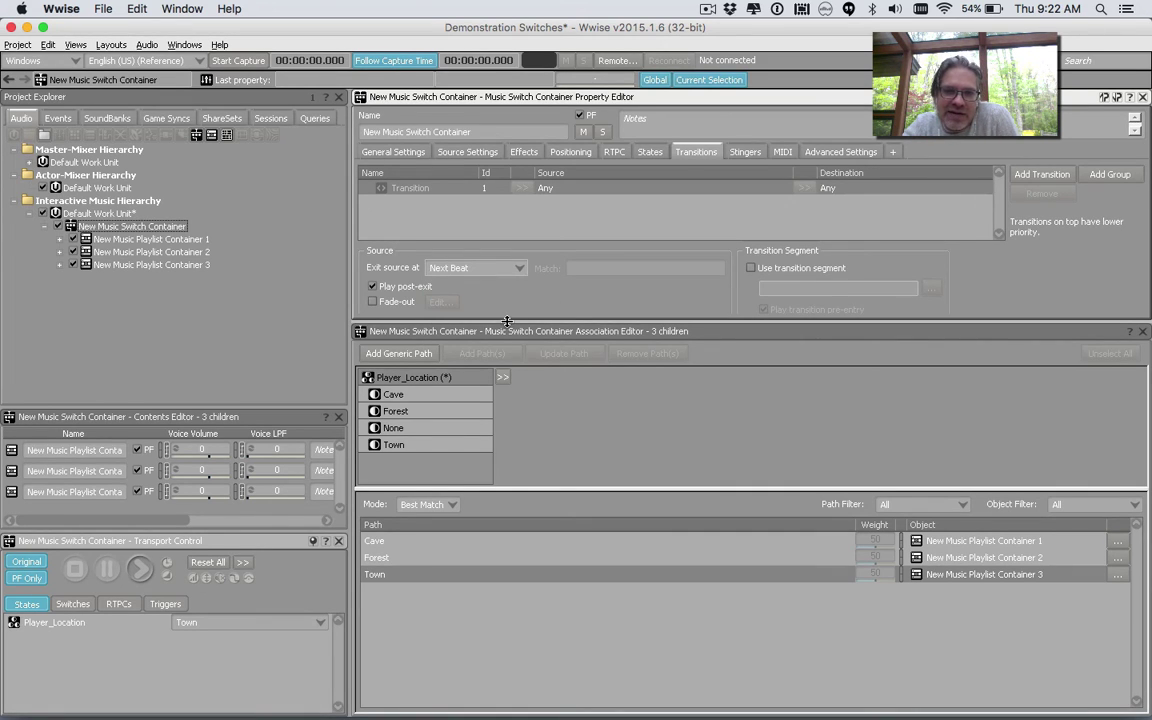
drag(506, 321, 501, 448)
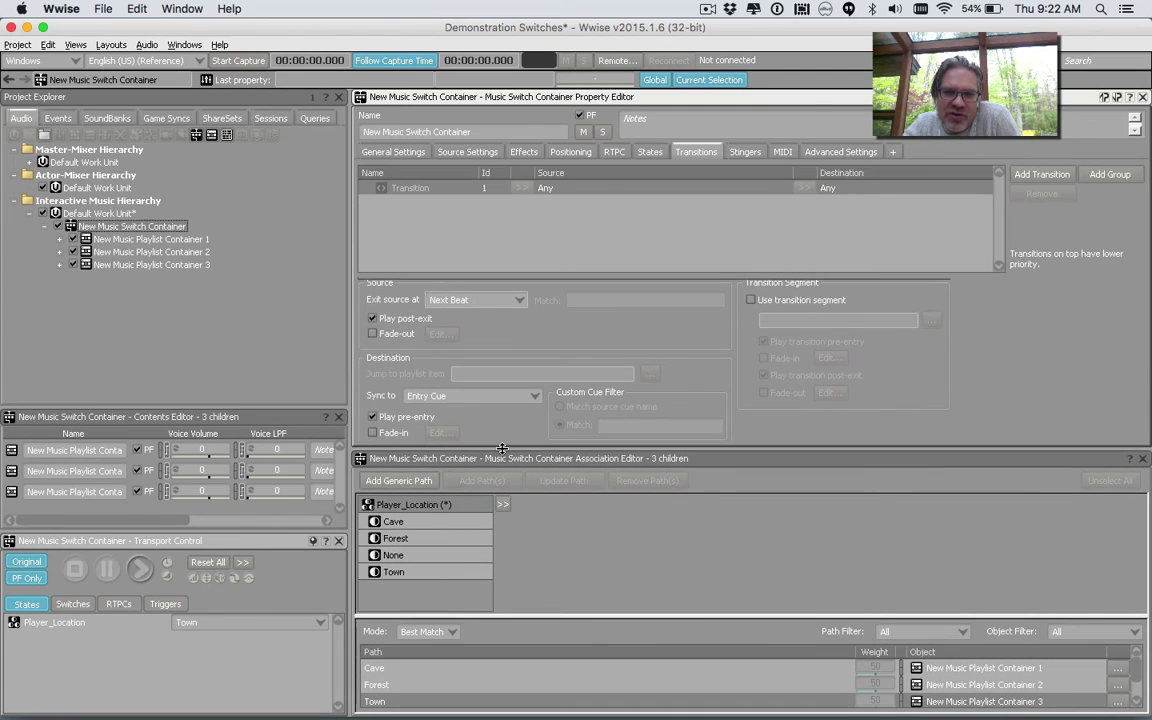
drag(690, 452, 690, 487)
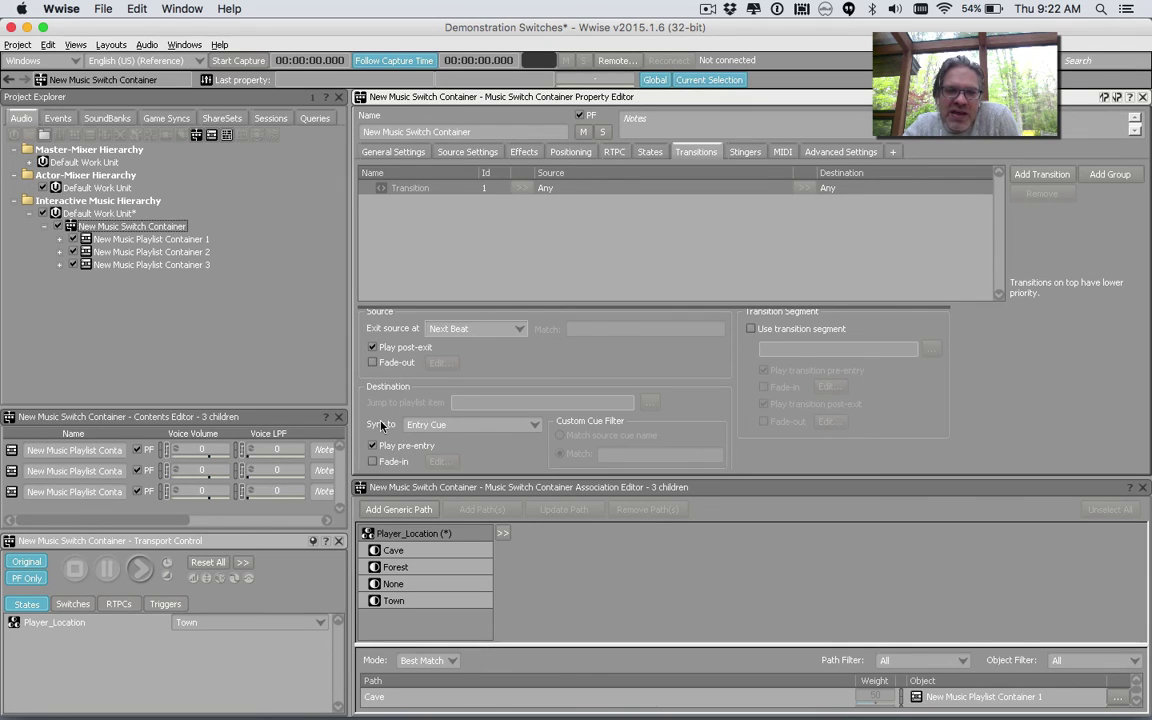
click(422, 425)
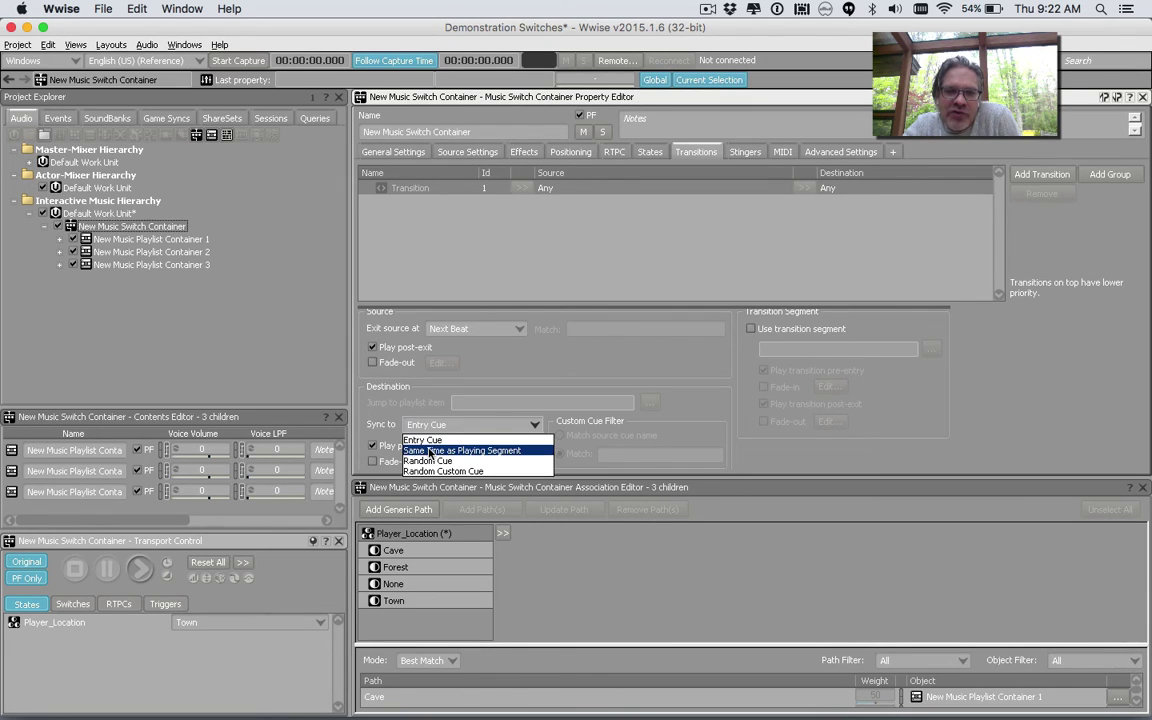
click(438, 451)
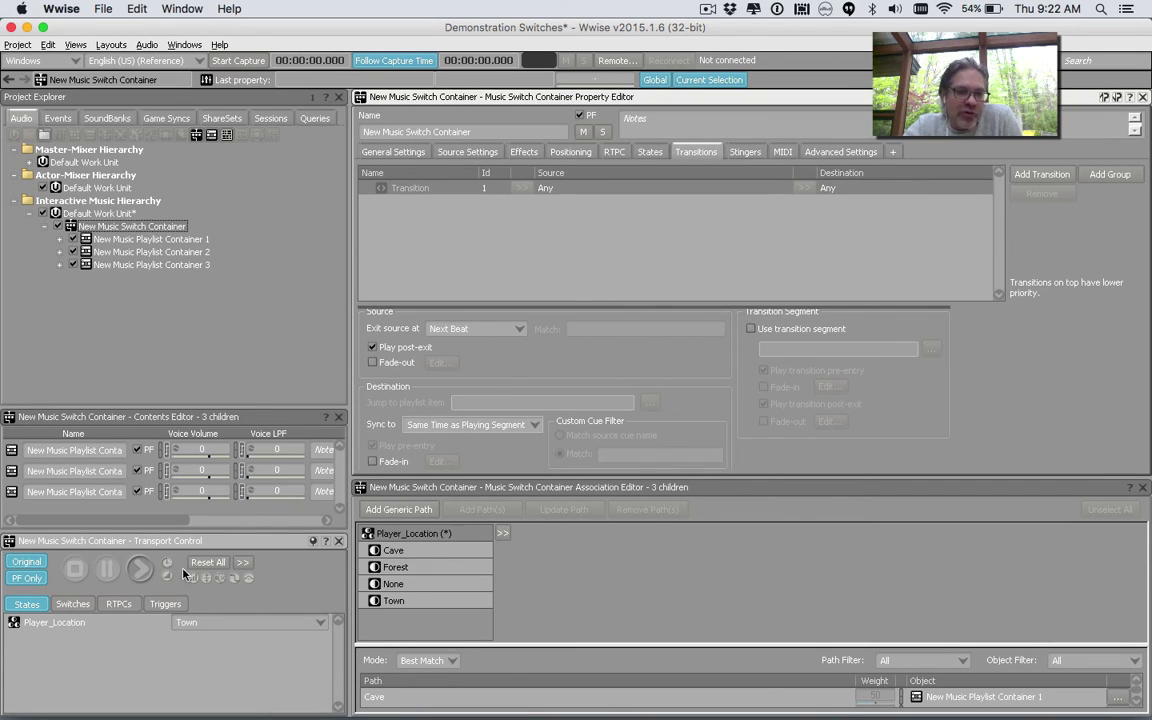
Step: Play the switch container from Town, change Player_Location to Cave, Forest and back to Cave during playback, and stop it
click(139, 568)
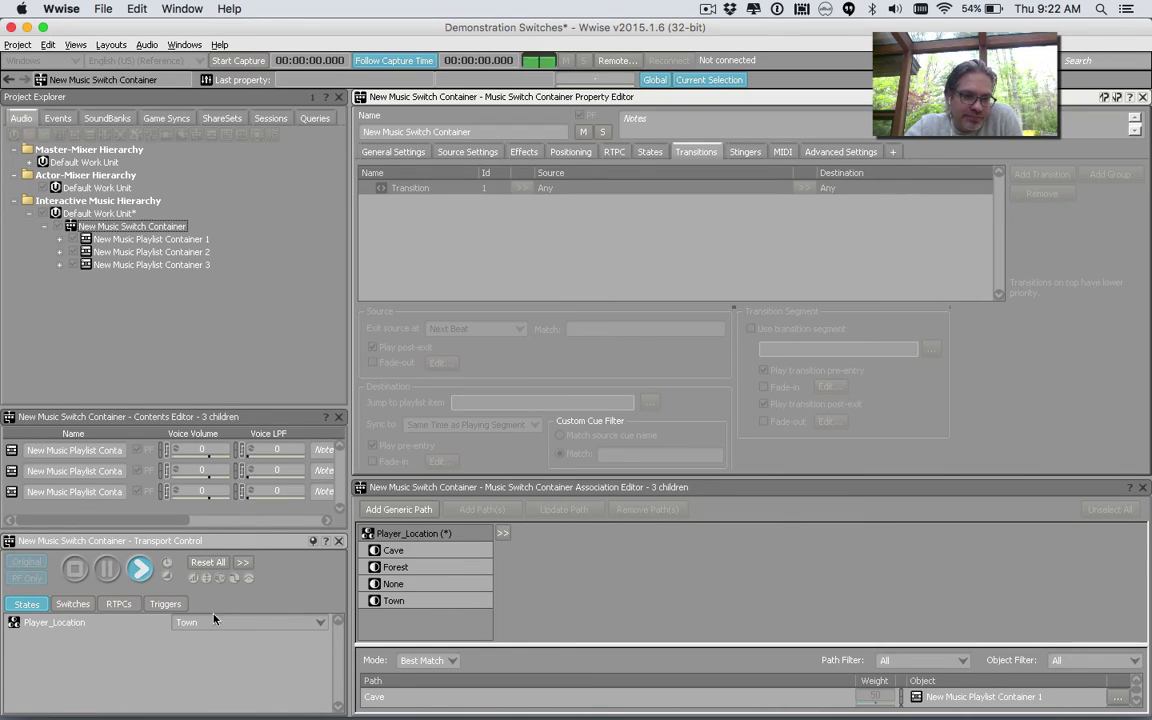
click(252, 622)
click(253, 648)
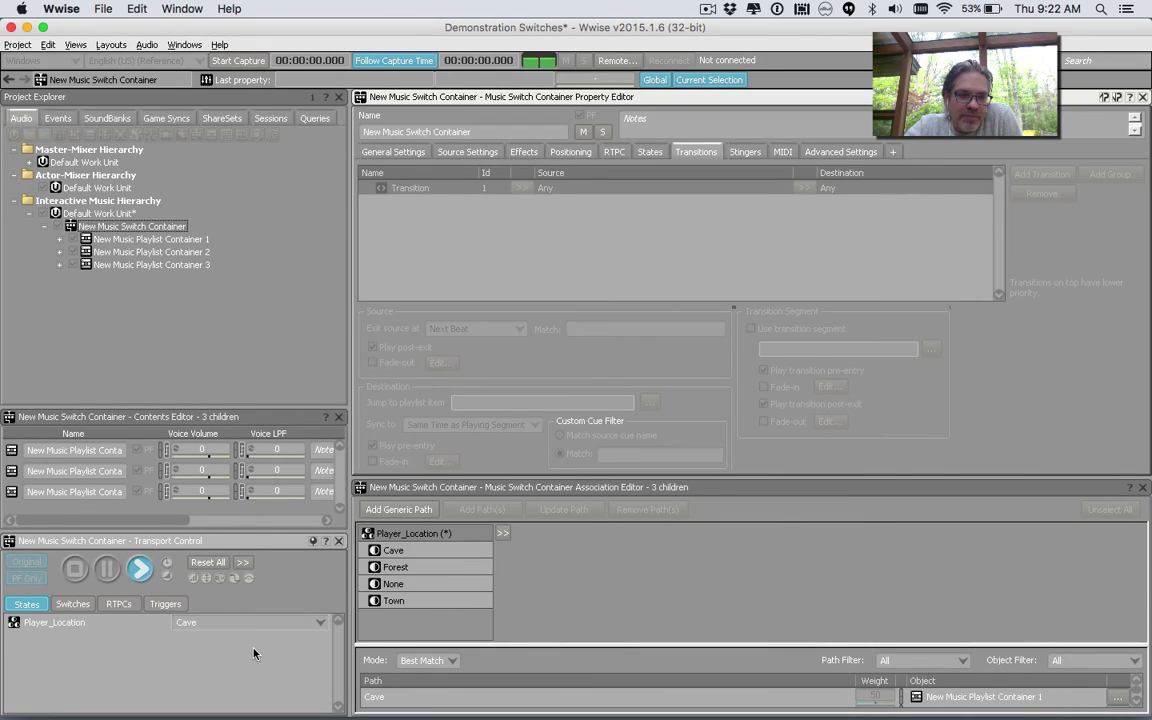
click(262, 632)
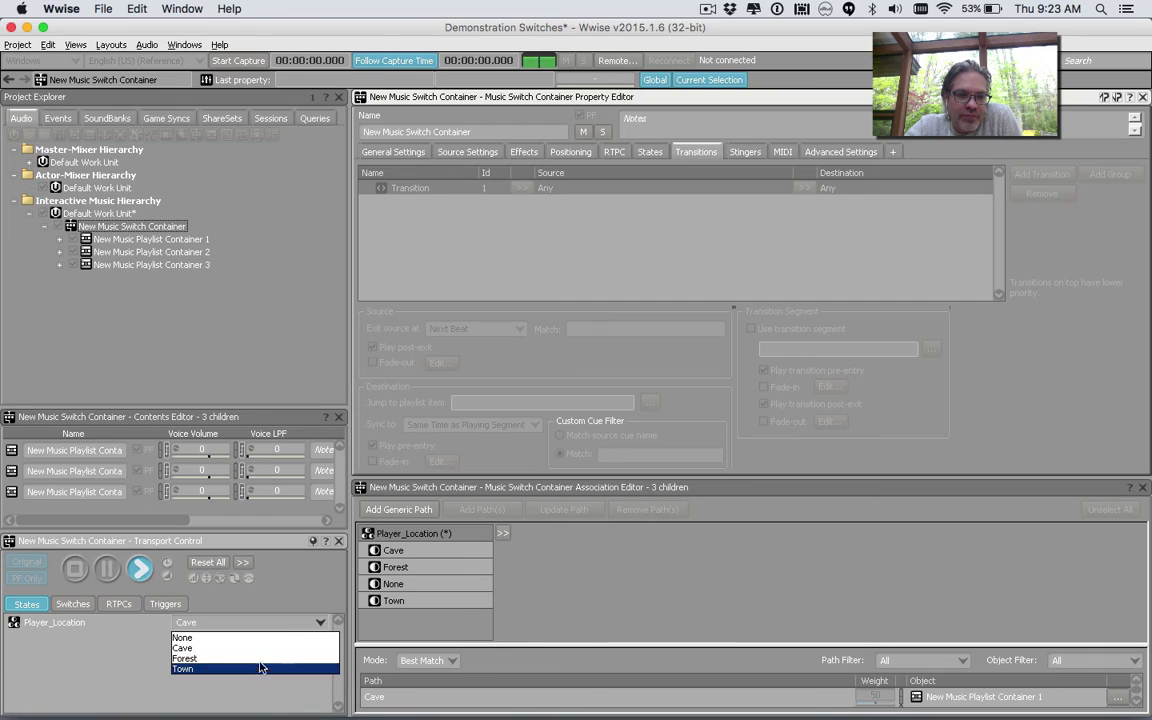
click(257, 661)
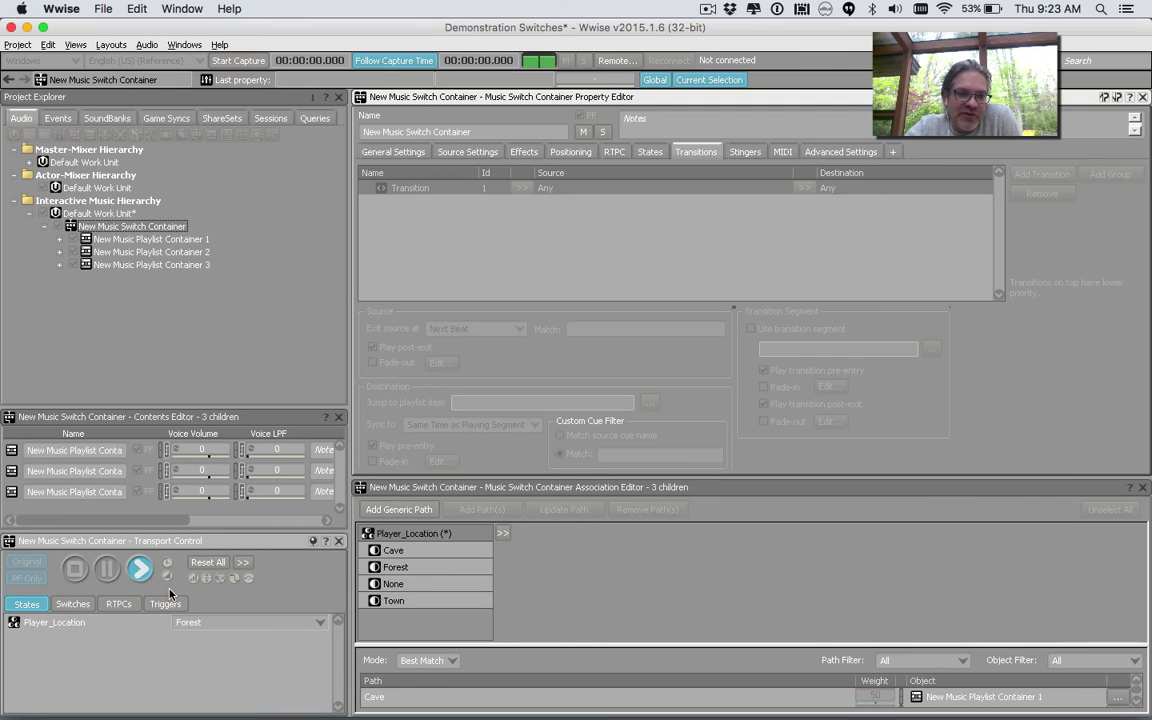
click(190, 624)
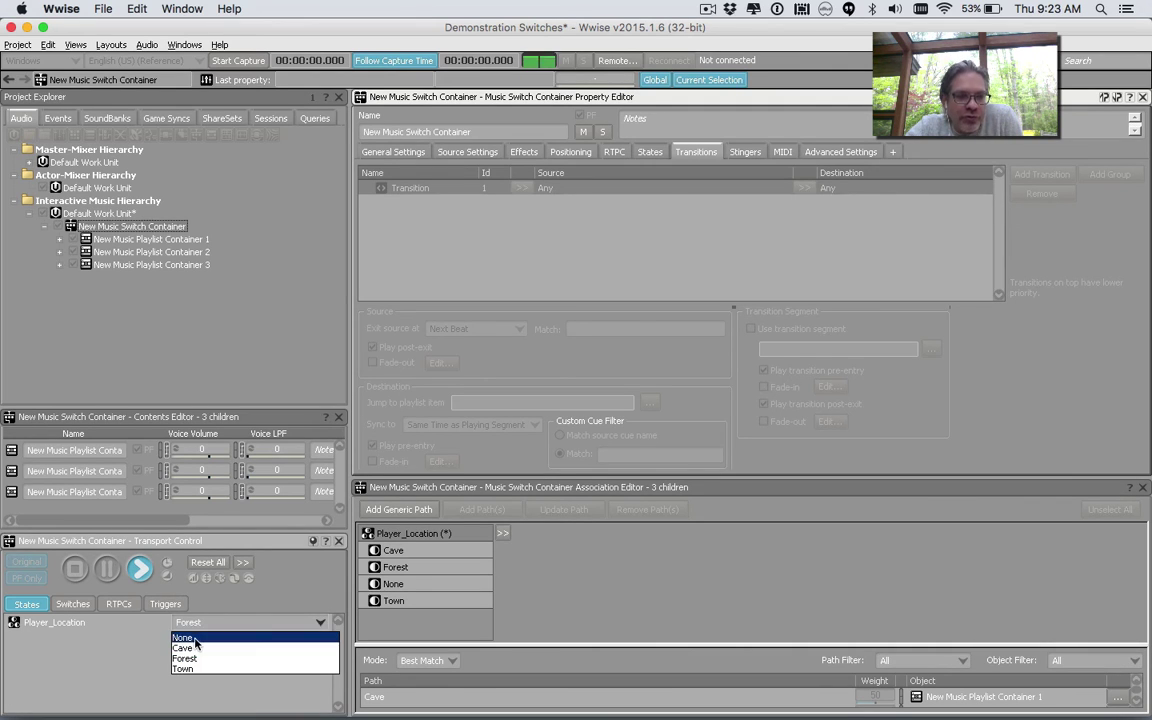
click(195, 649)
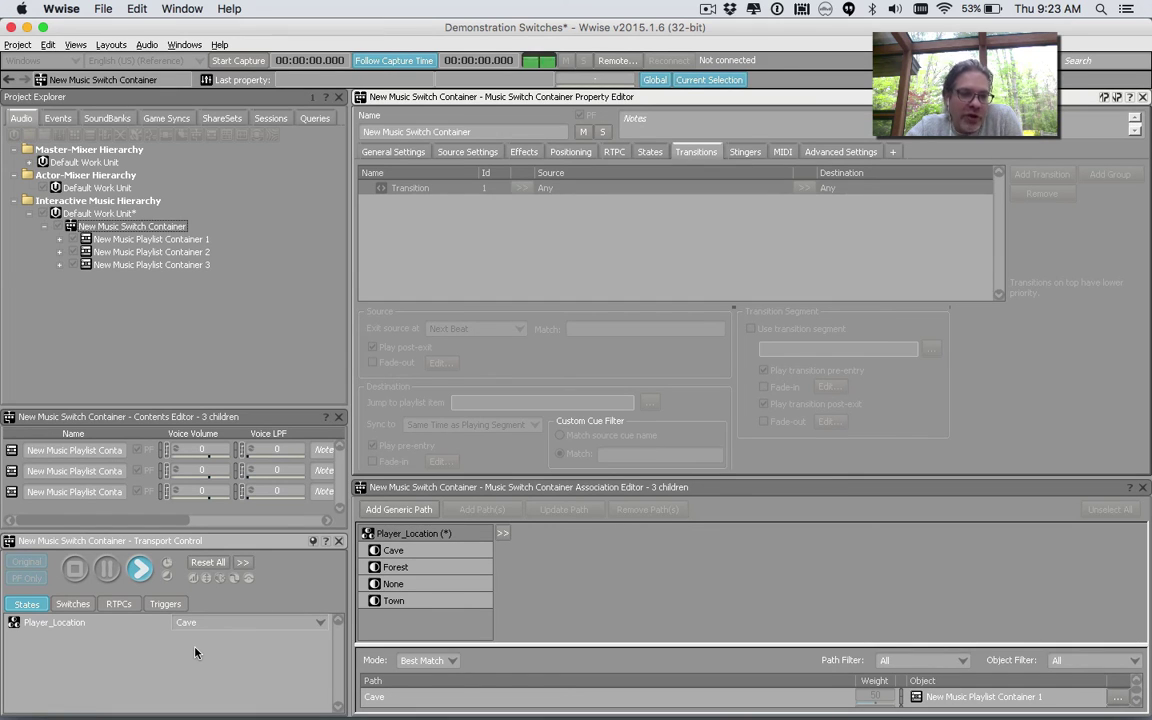
click(82, 574)
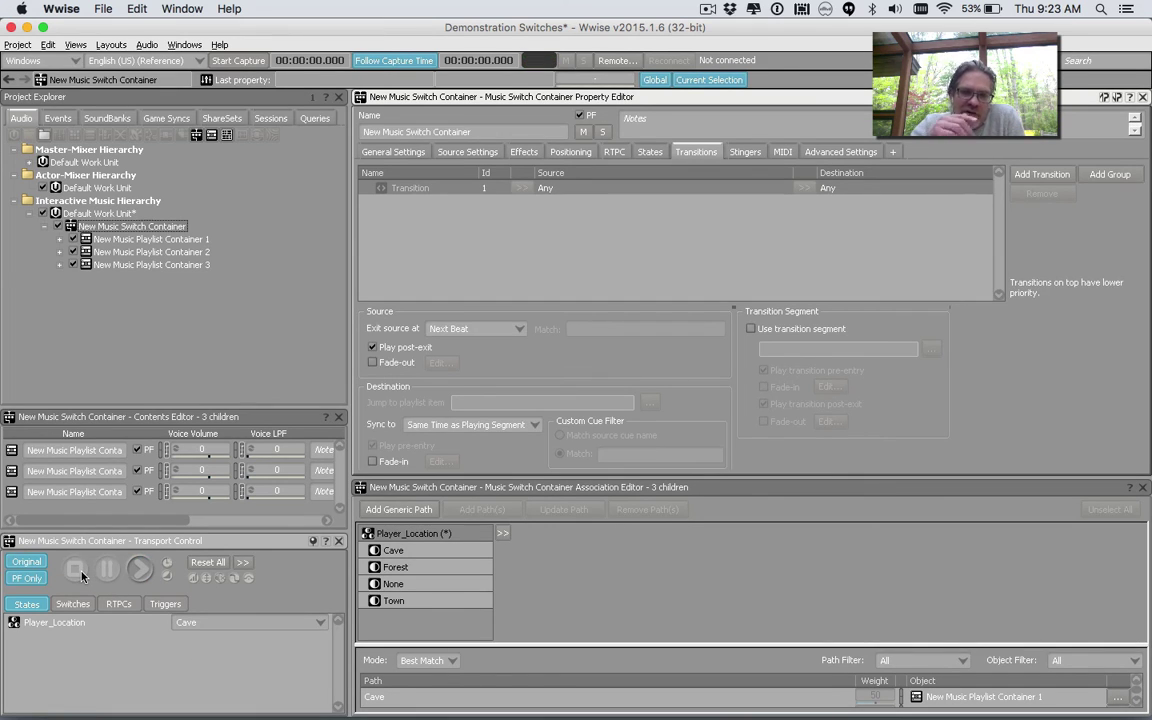
Step: Enable fade-out and fade-in on the Any-to-Any transition, and set the source fade-out's time to 1 and offset to 1
click(373, 363)
click(373, 462)
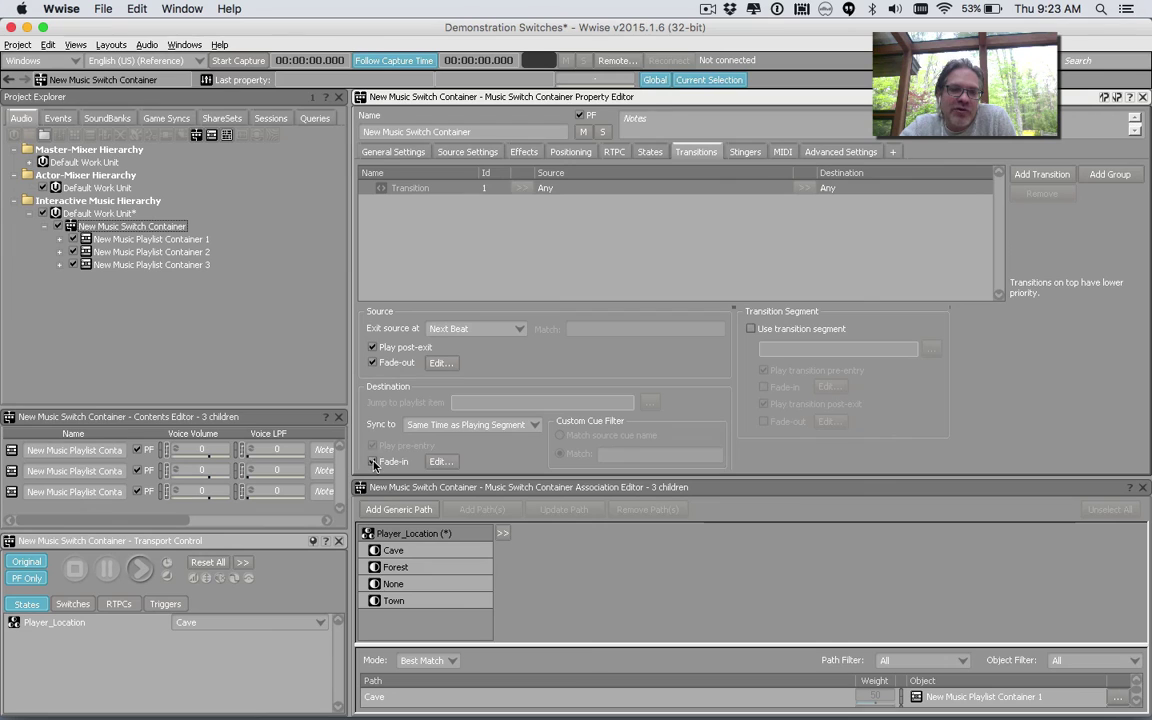
click(440, 363)
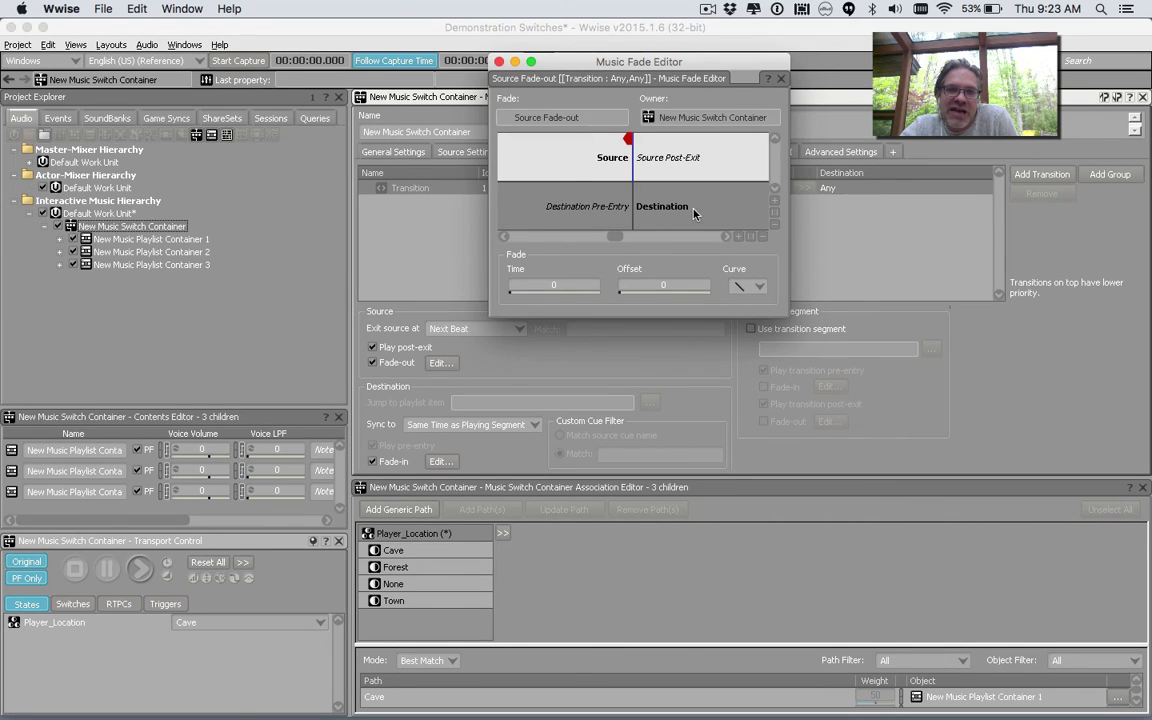
click(579, 284)
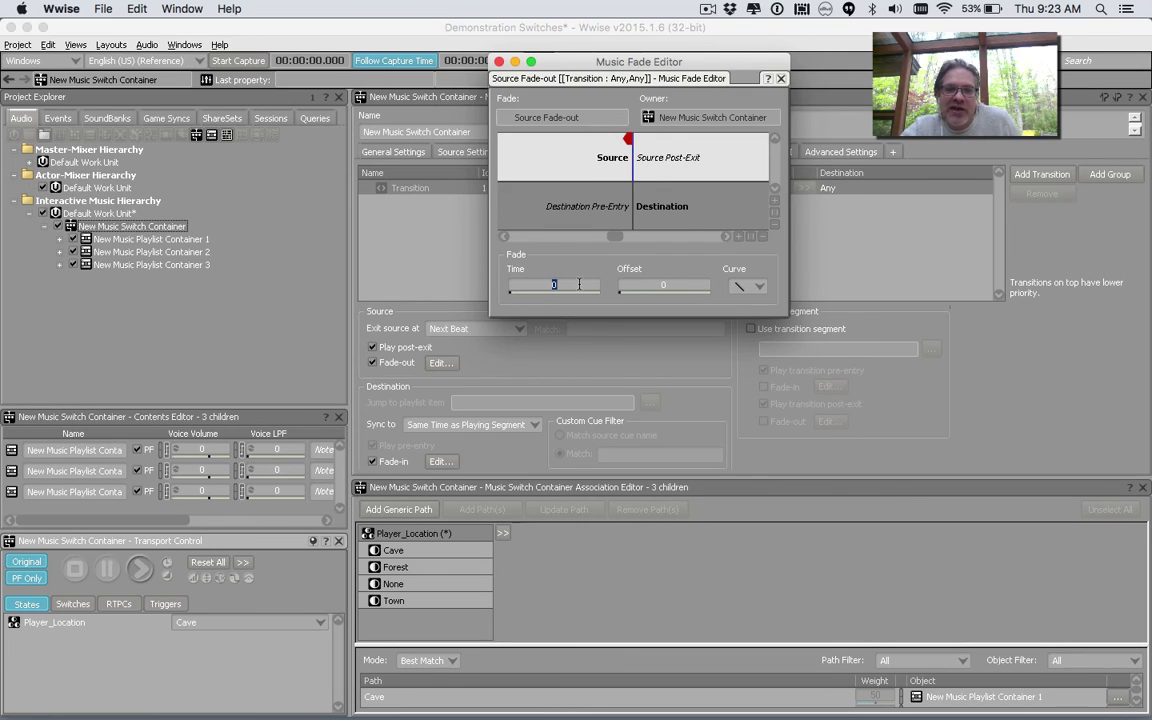
text(1)
key(Tab)
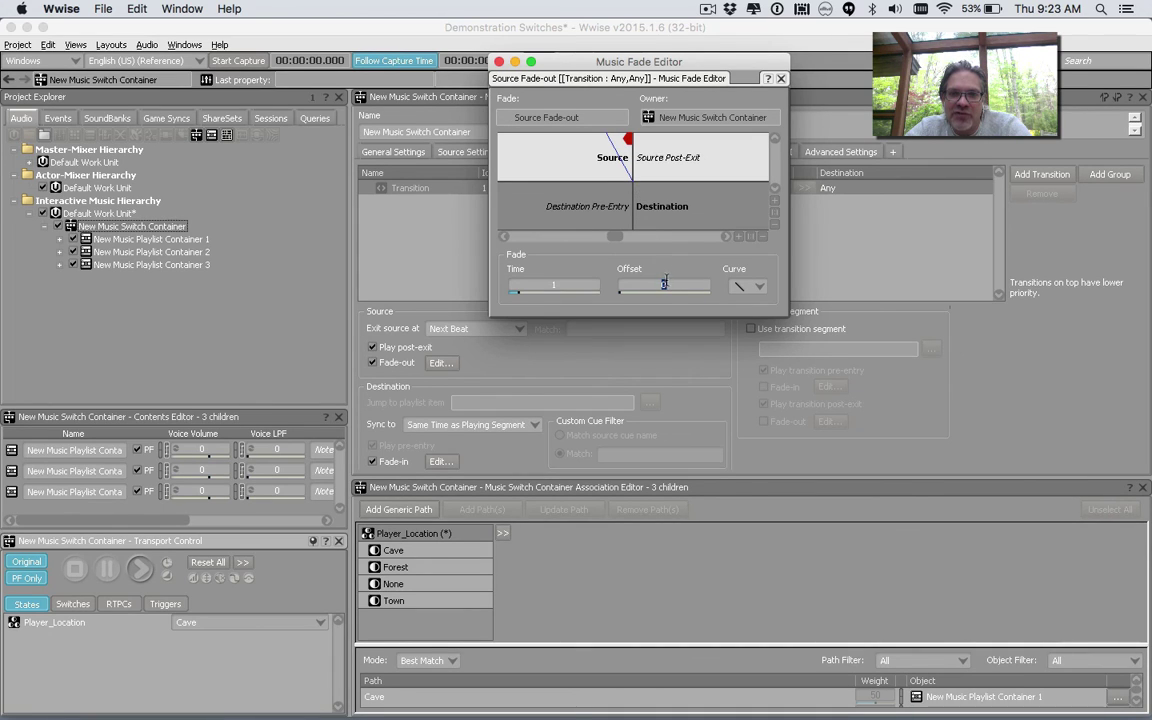
text(1)
key(Return)
click(781, 78)
Step: Set the Any-to-Any transition's destination fade-in to a time of 1 and an offset of -1
click(437, 462)
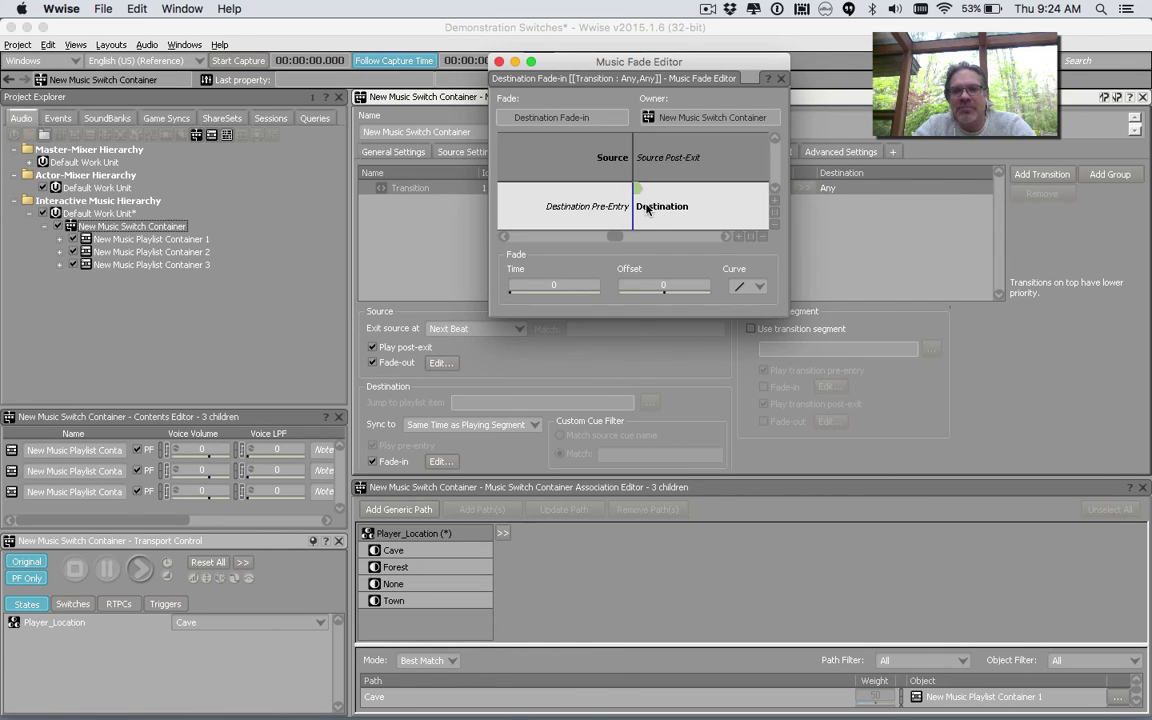
click(781, 80)
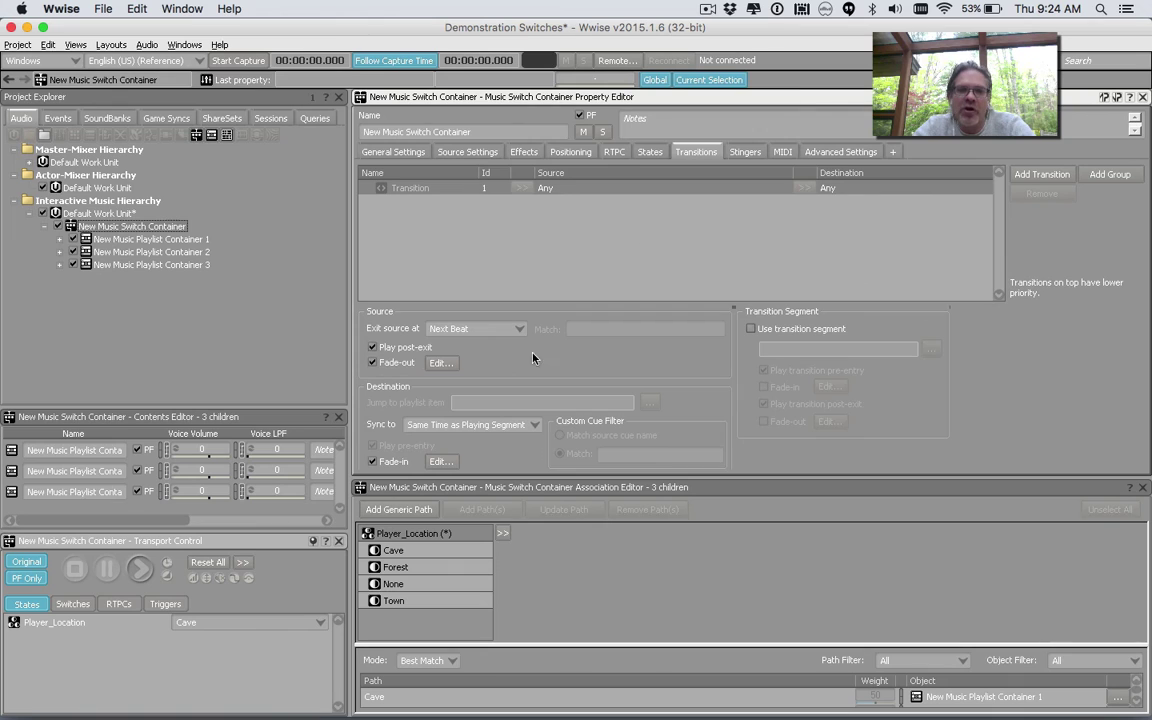
click(441, 460)
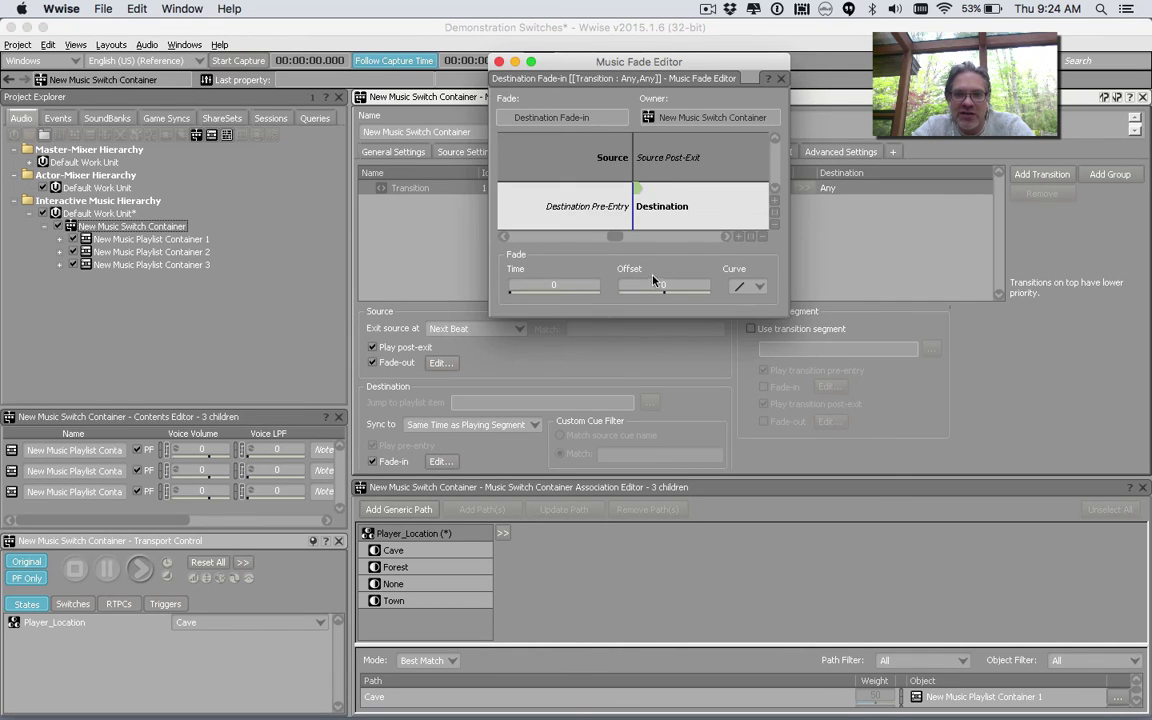
click(571, 292)
text(1)
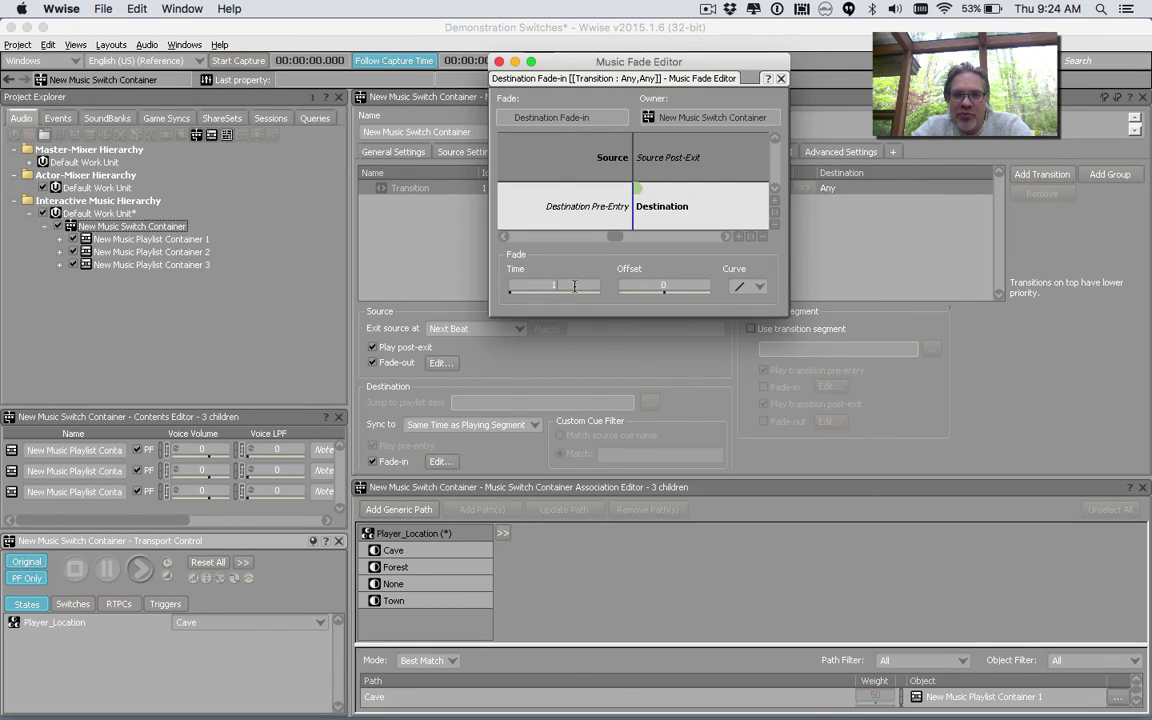
click(636, 282)
key(BackSpace)
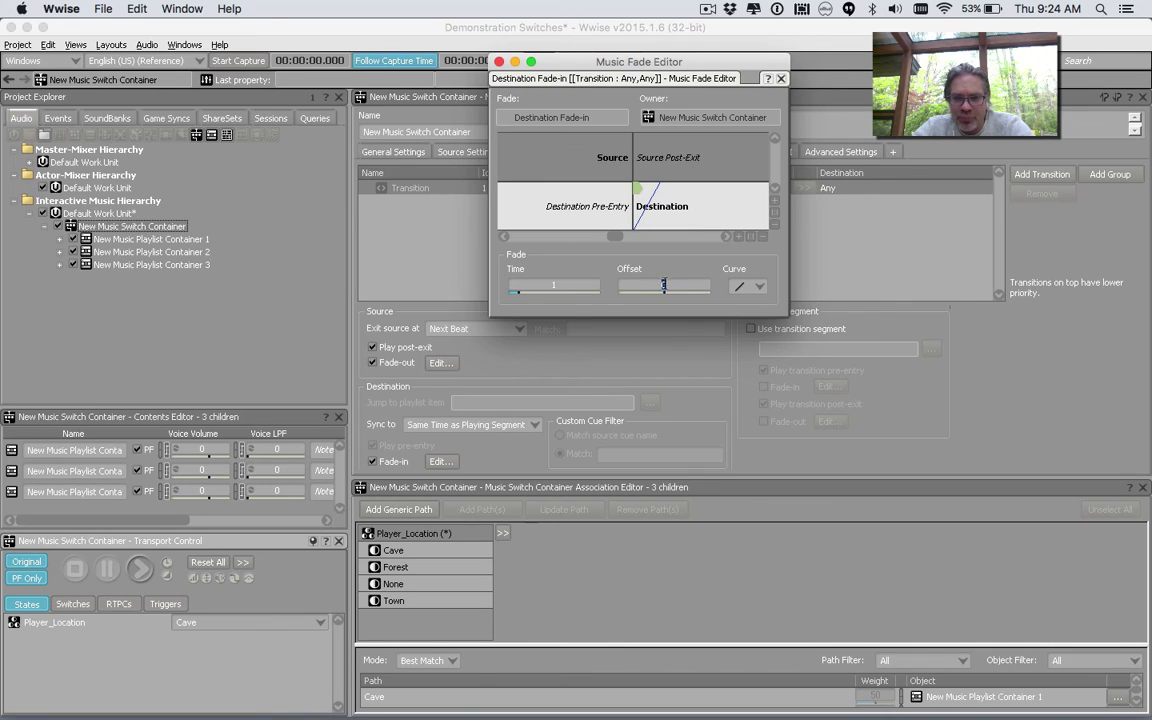
text(-1)
key(Return)
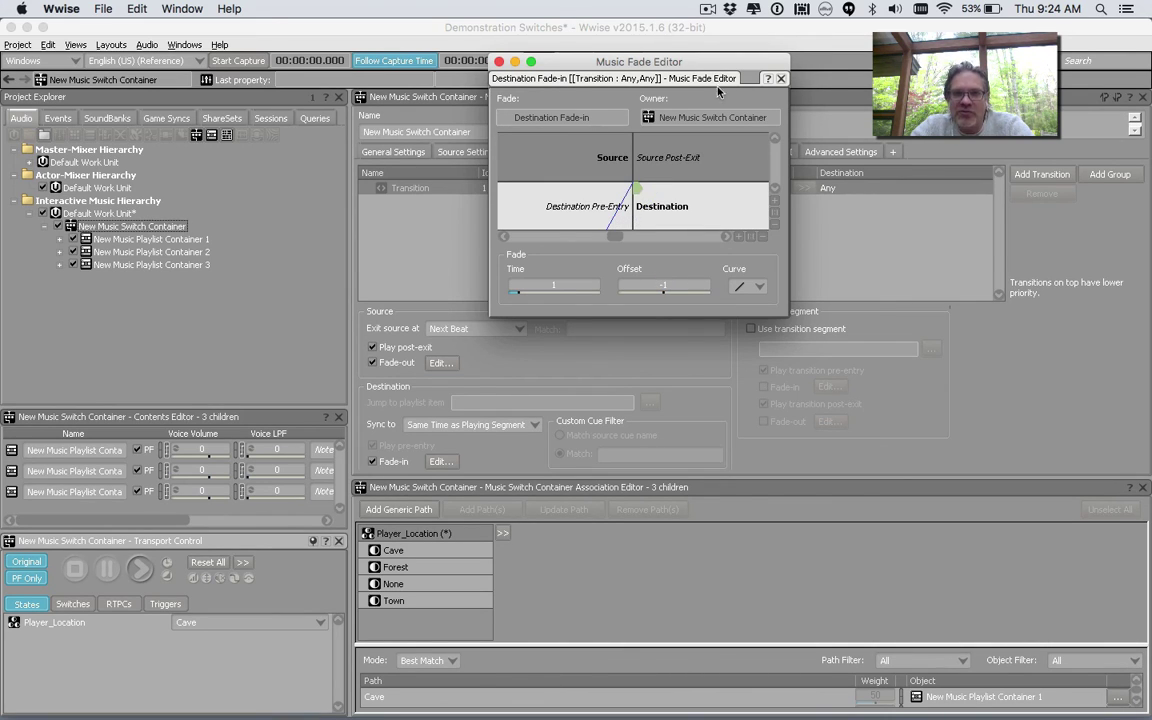
click(780, 79)
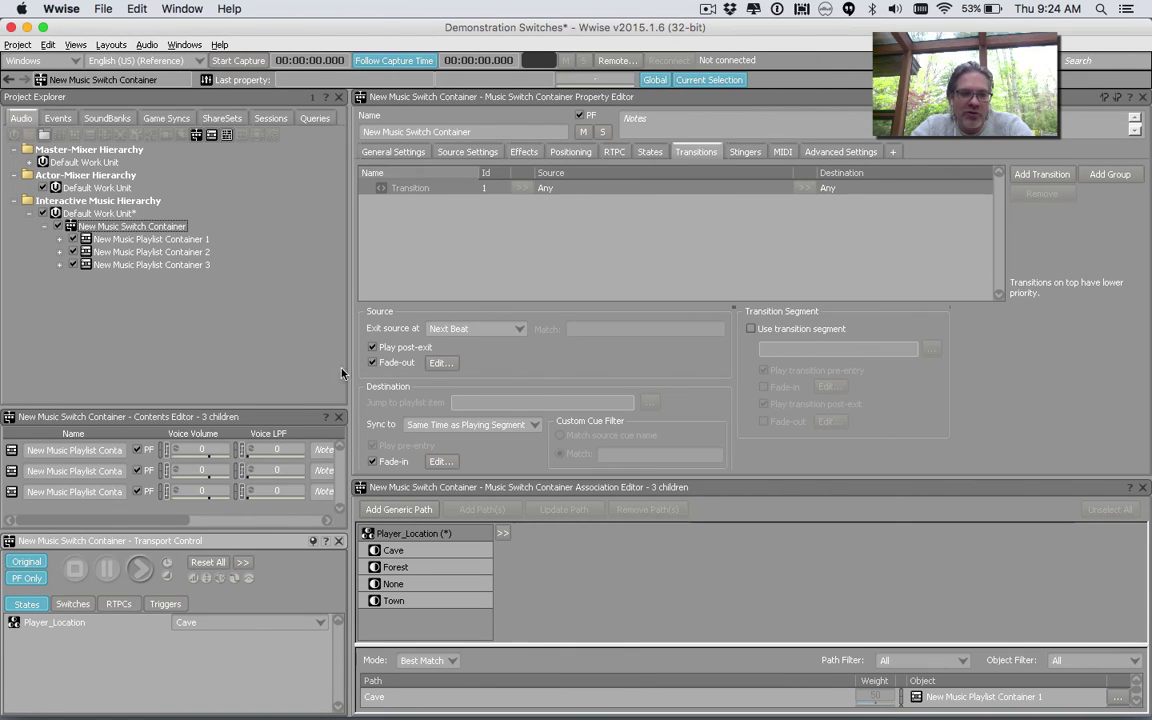
Step: Audition the faded transition by playing from Cave, switching Player_Location to Forest, and stopping playback
click(141, 568)
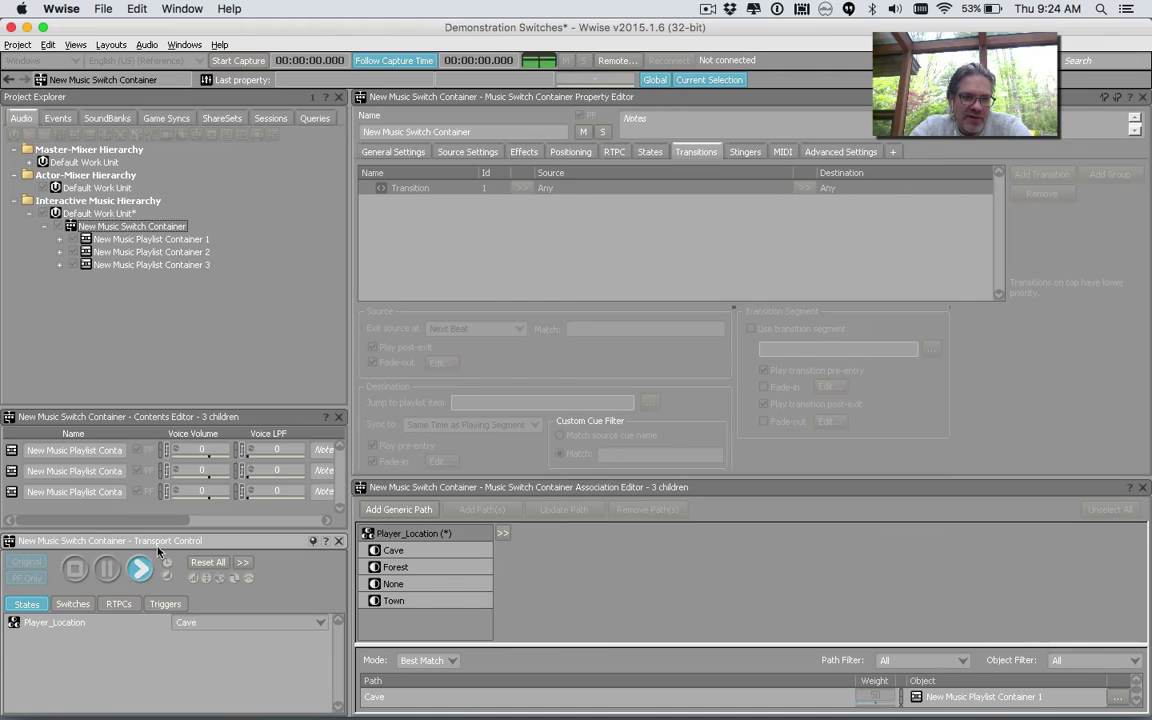
click(205, 622)
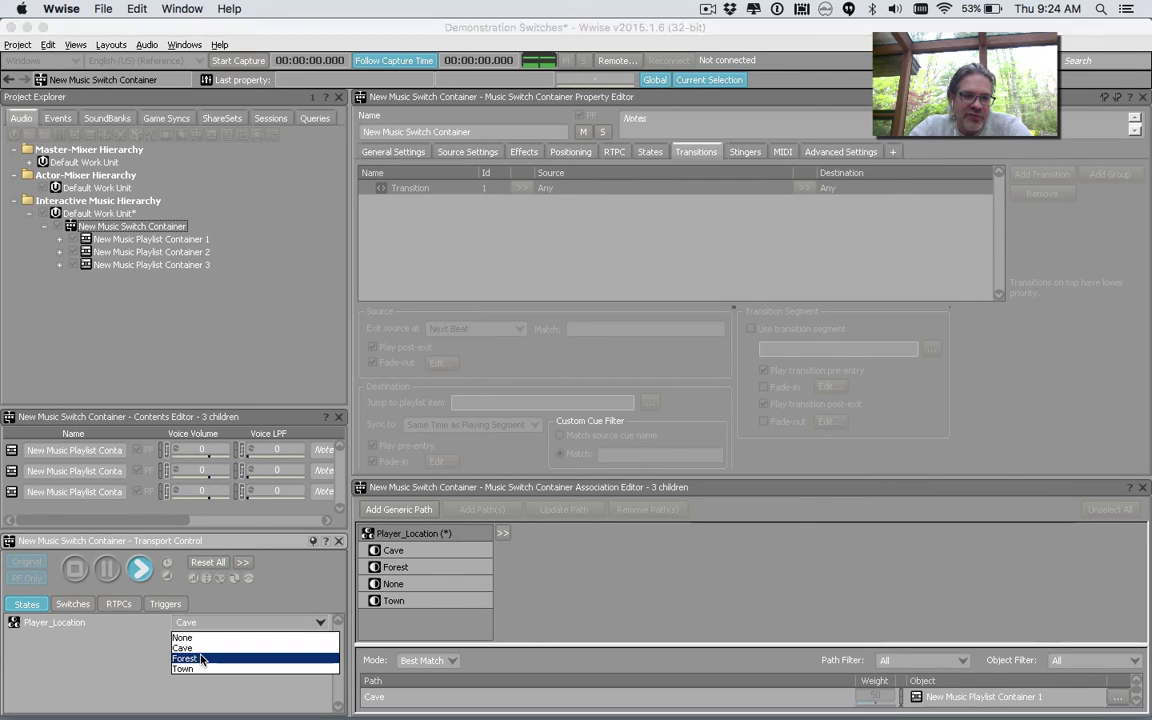
click(201, 659)
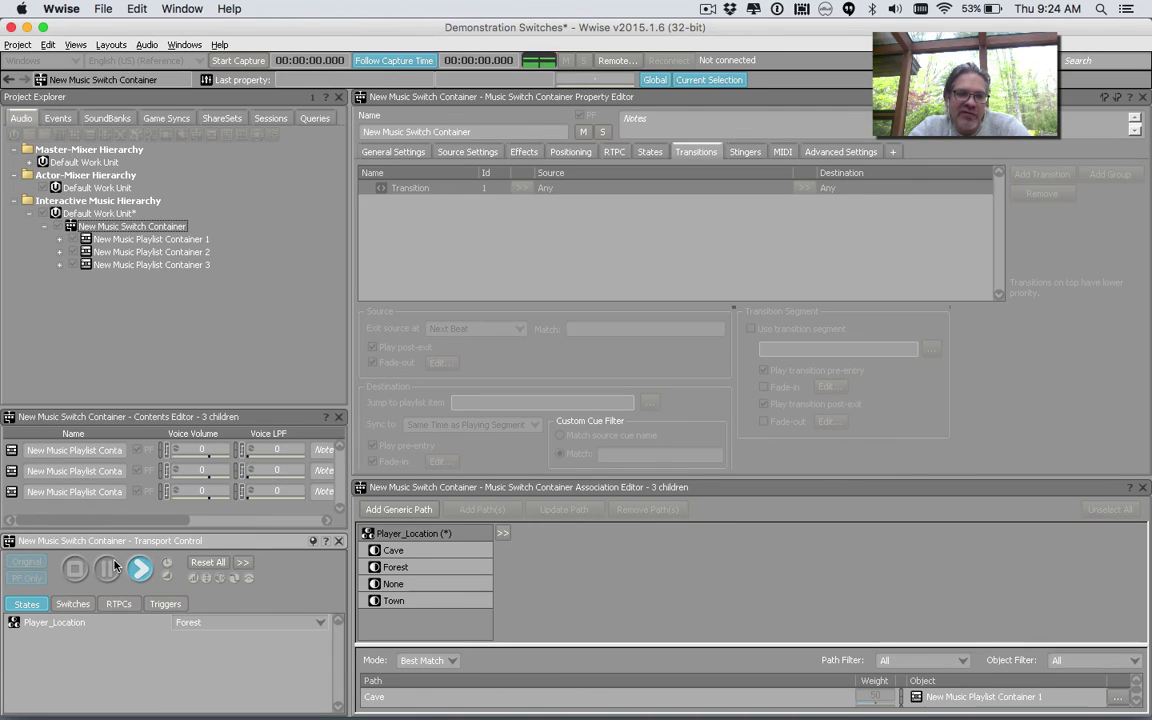
click(75, 569)
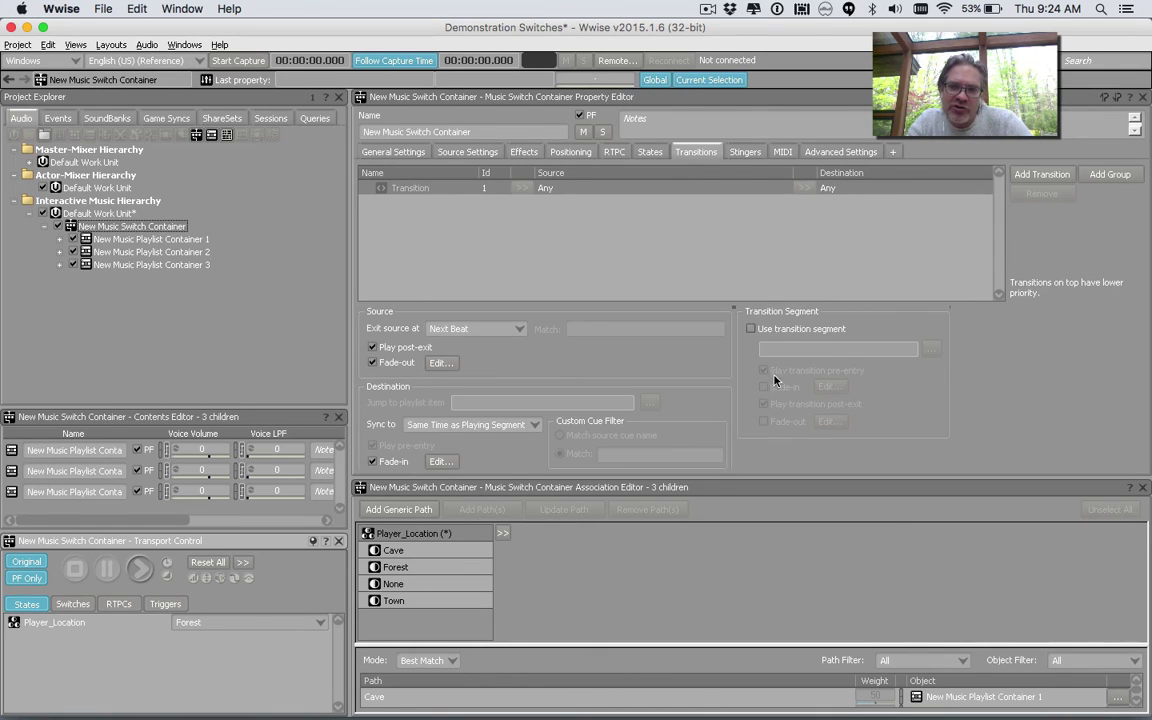
Step: Enable the use of a transition segment for the Any-to-Any transition
click(752, 331)
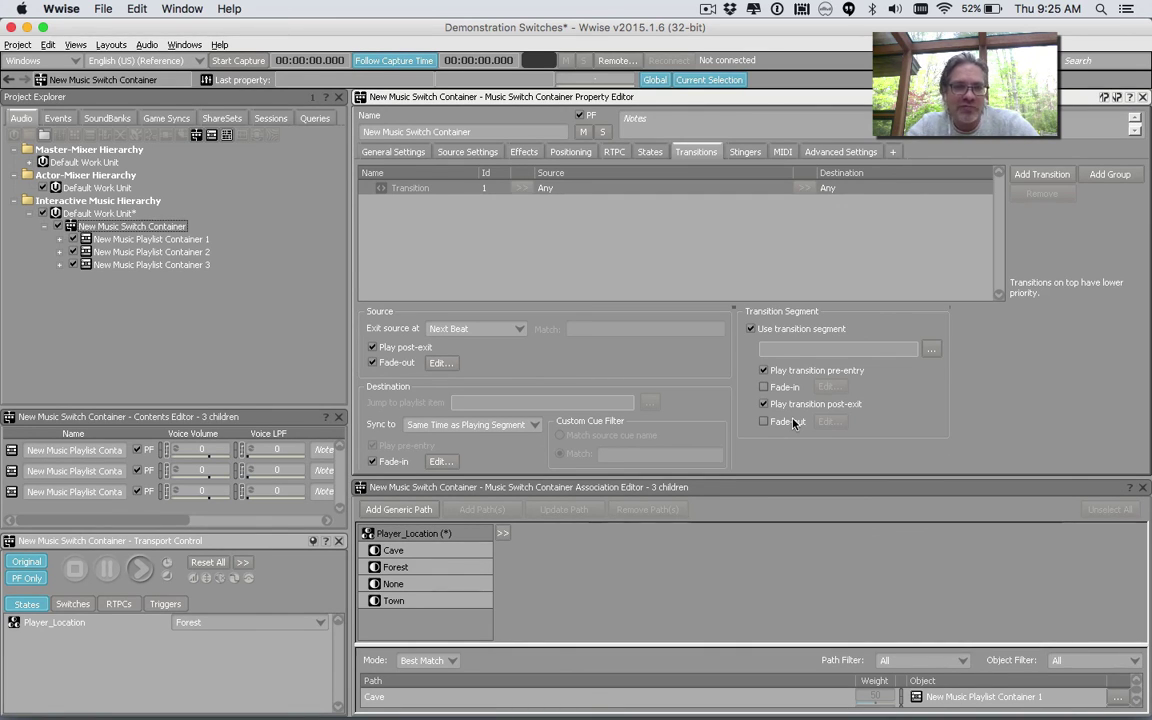
click(708, 9)
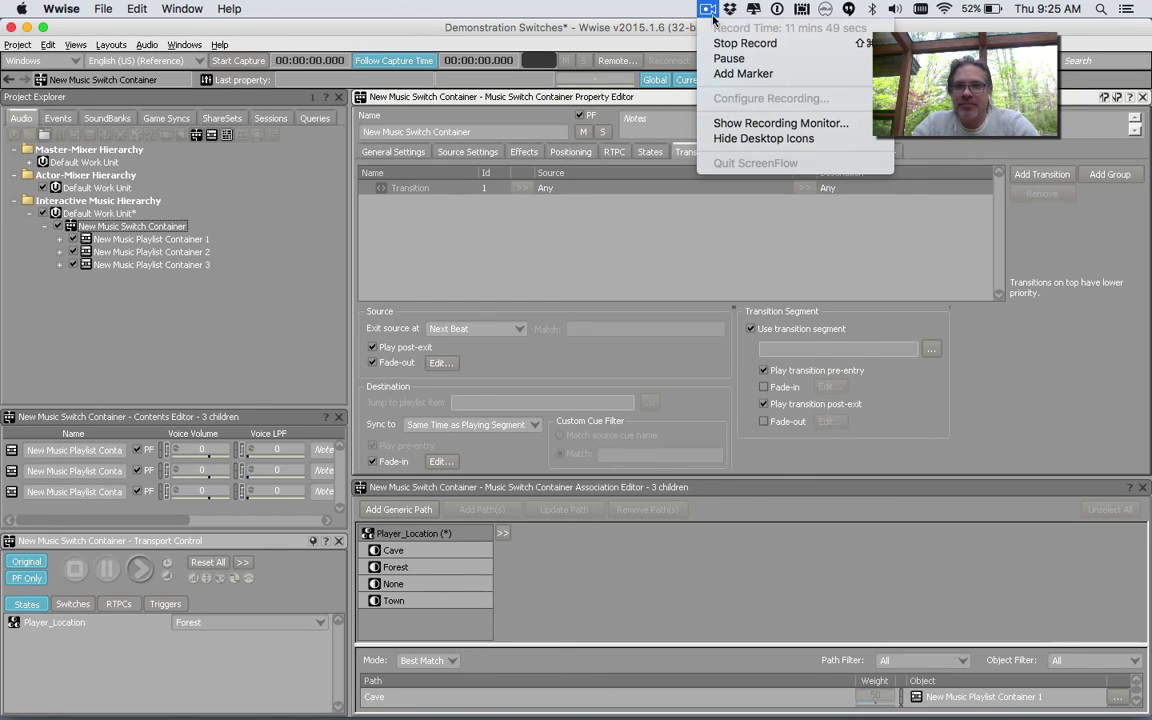